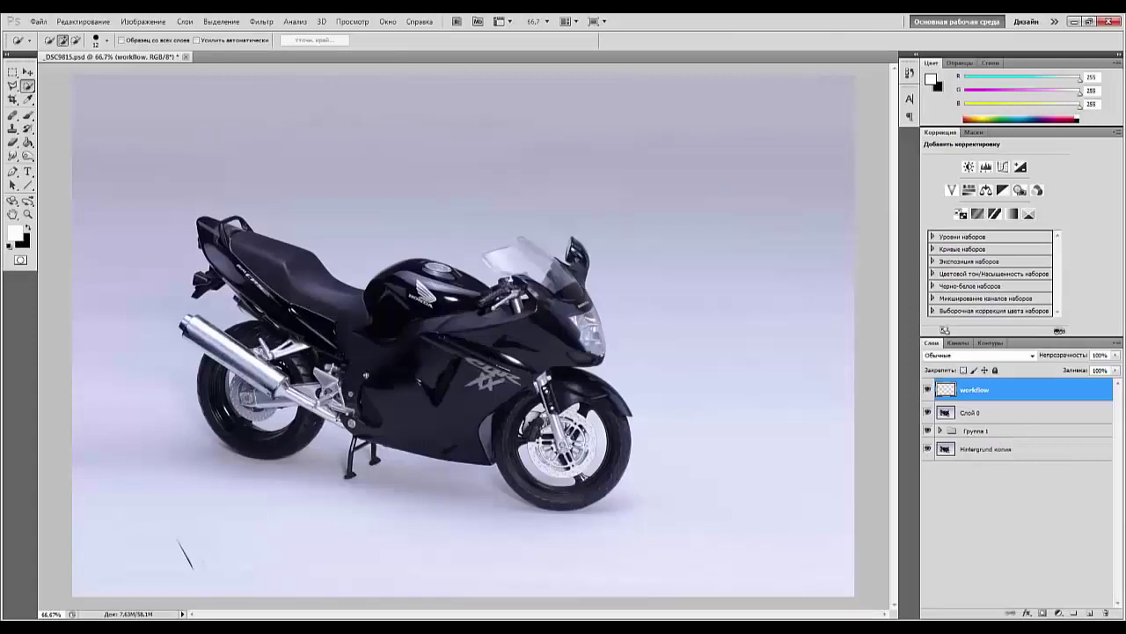
# Circle the four corner areas of the background on the workflow layer with a white 7 px Brush at 84% hardness.
pyautogui.click(421, 366)
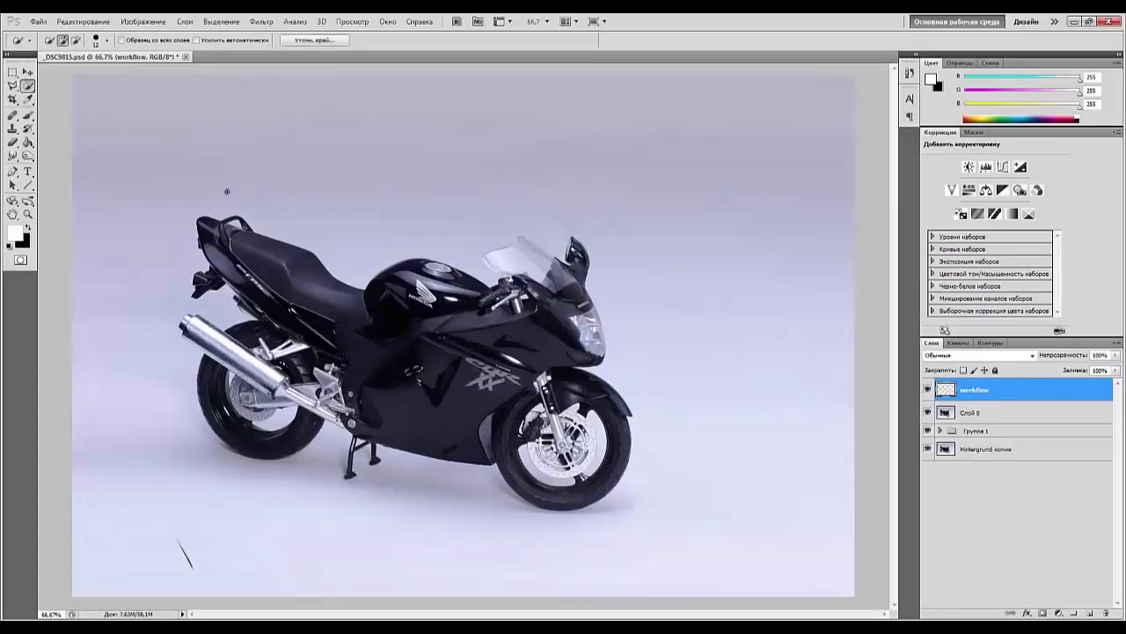
pyautogui.click(27, 115)
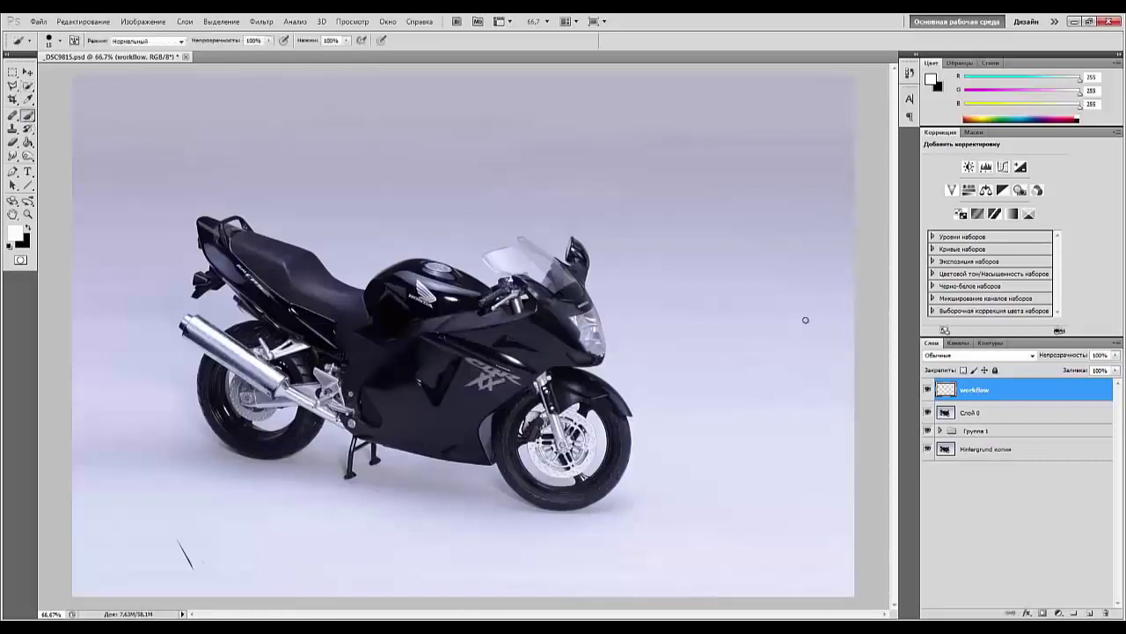
pyautogui.rightClick(723, 325)
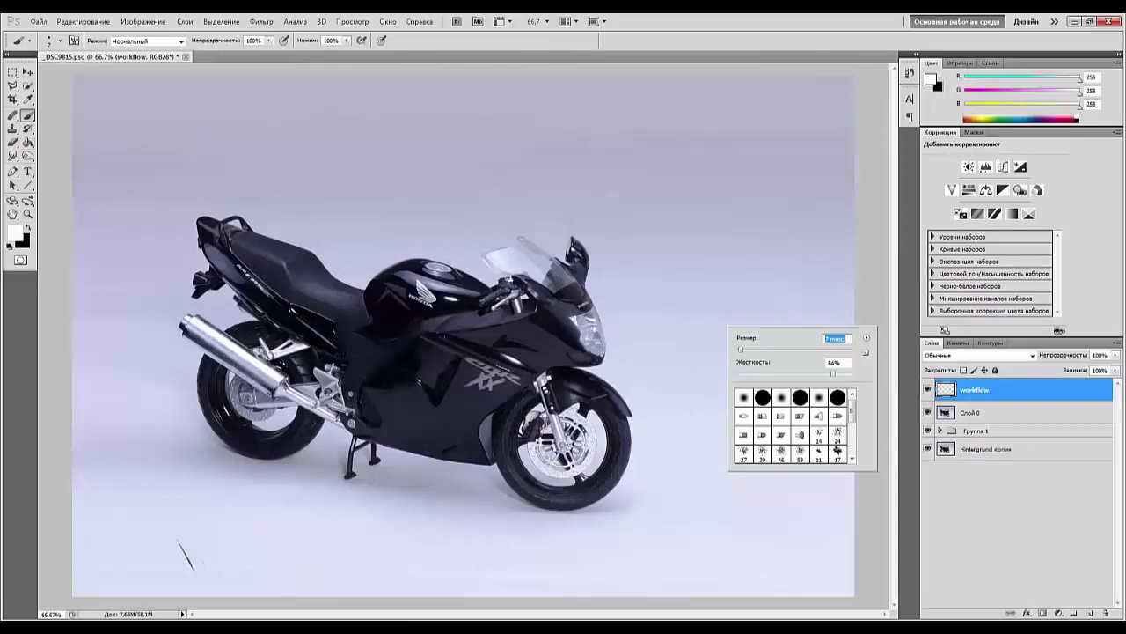
pyautogui.click(634, 144)
pyautogui.moveTo(629, 145)
pyautogui.mouseDown()
pyautogui.moveTo(659, 191)
pyautogui.moveTo(566, 113)
pyautogui.moveTo(632, 174)
pyautogui.mouseUp()
pyautogui.moveTo(141, 94)
pyautogui.mouseDown()
pyautogui.moveTo(207, 99)
pyautogui.moveTo(128, 88)
pyautogui.mouseUp()
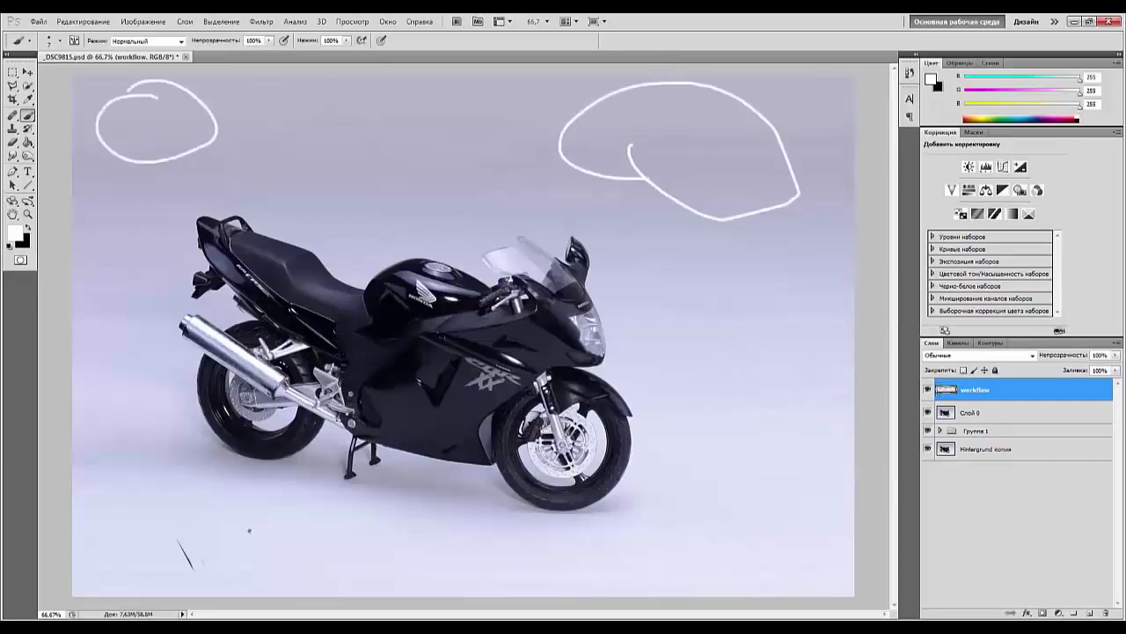
pyautogui.moveTo(230, 532)
pyautogui.mouseDown()
pyautogui.moveTo(127, 564)
pyautogui.moveTo(176, 497)
pyautogui.mouseUp()
pyautogui.moveTo(836, 418)
pyautogui.mouseDown()
pyautogui.moveTo(704, 462)
pyautogui.moveTo(778, 580)
pyautogui.moveTo(818, 413)
pyautogui.mouseUp()
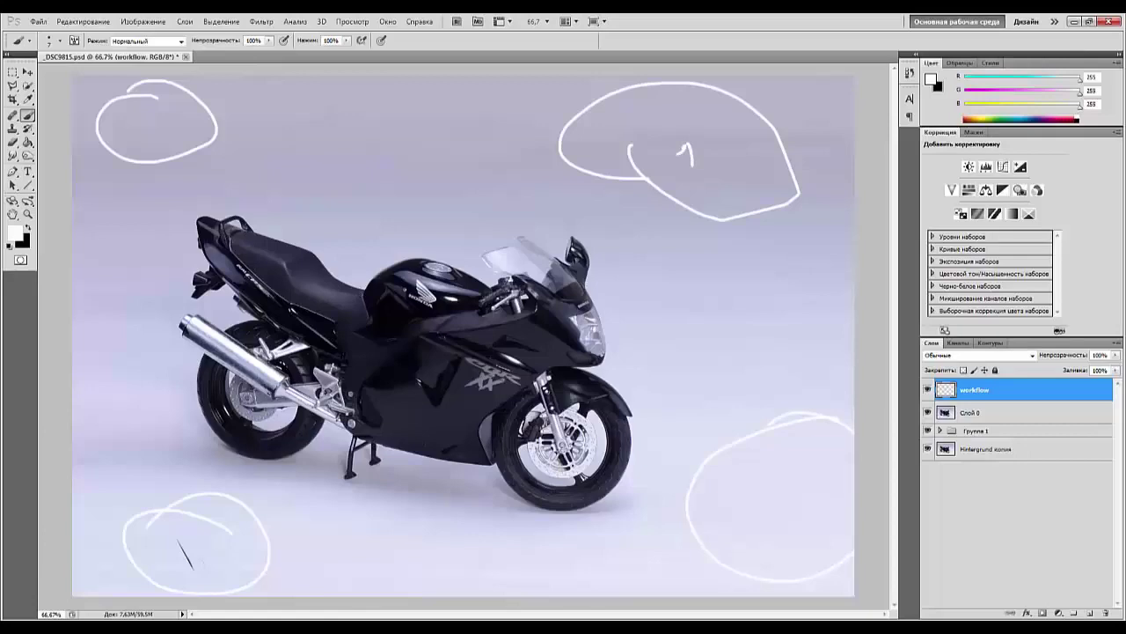
# Circle the grab rail at the tail in white and, with a smaller brush, mark a small spot on the seat.
pyautogui.hotkey('ctrl', '+')
pyautogui.hotkey('ctrl', '+')
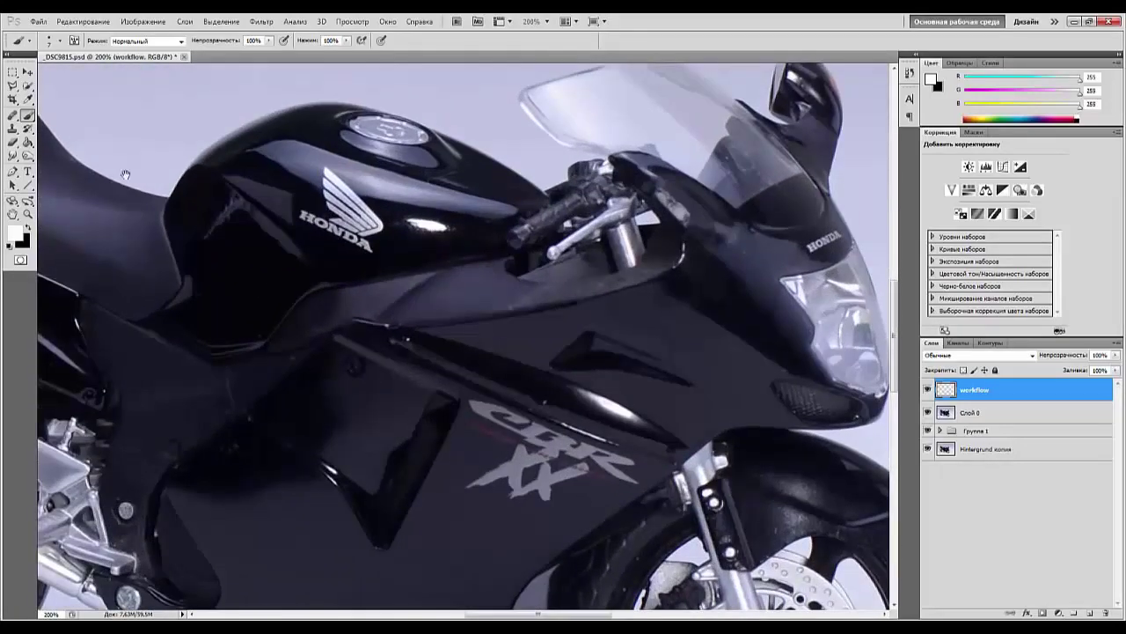
pyautogui.moveTo(126, 175); pyautogui.dragTo(677, 501)
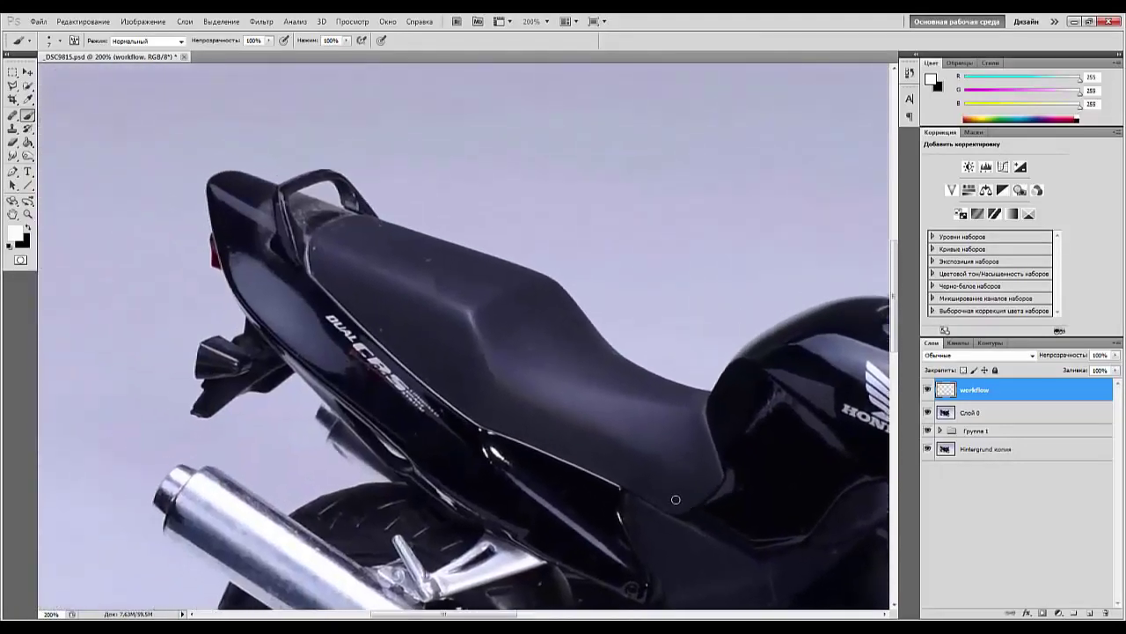
pyautogui.moveTo(335, 118)
pyautogui.mouseDown()
pyautogui.moveTo(303, 122)
pyautogui.moveTo(259, 158)
pyautogui.moveTo(249, 195)
pyautogui.moveTo(316, 272)
pyautogui.moveTo(419, 227)
pyautogui.moveTo(388, 147)
pyautogui.moveTo(317, 128)
pyautogui.mouseUp()
pyautogui.rightClick(514, 172)
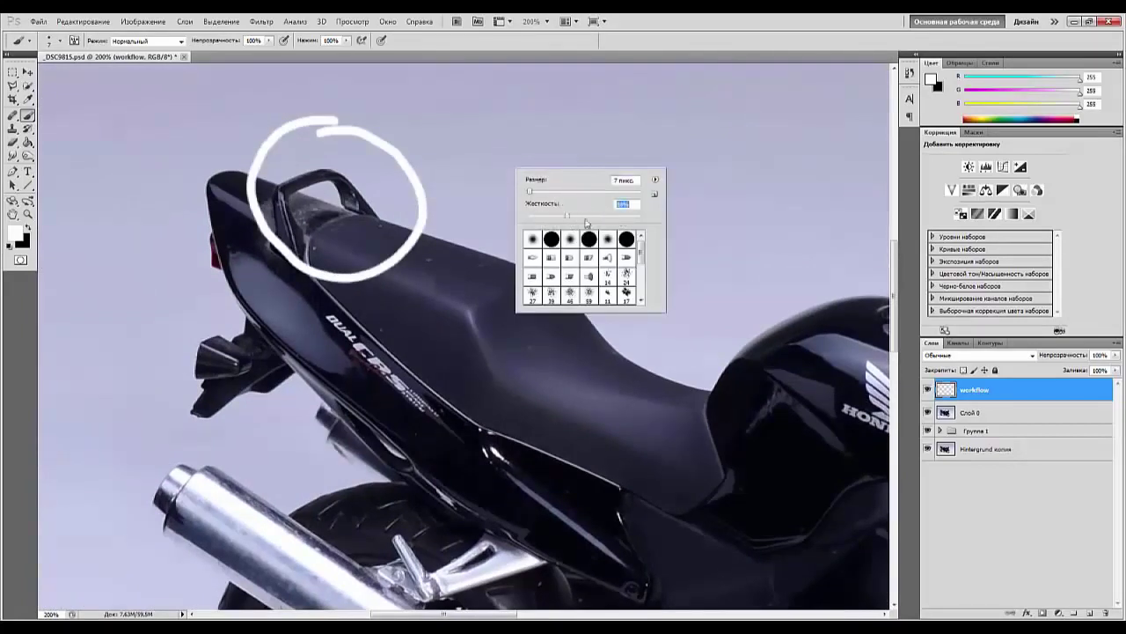
pyautogui.moveTo(533, 203); pyautogui.dragTo(538, 202)
pyautogui.hotkey('shift', 'Tab')
pyautogui.moveTo(426, 283)
pyautogui.mouseDown()
pyautogui.moveTo(403, 283)
pyautogui.moveTo(433, 259)
pyautogui.mouseUp()
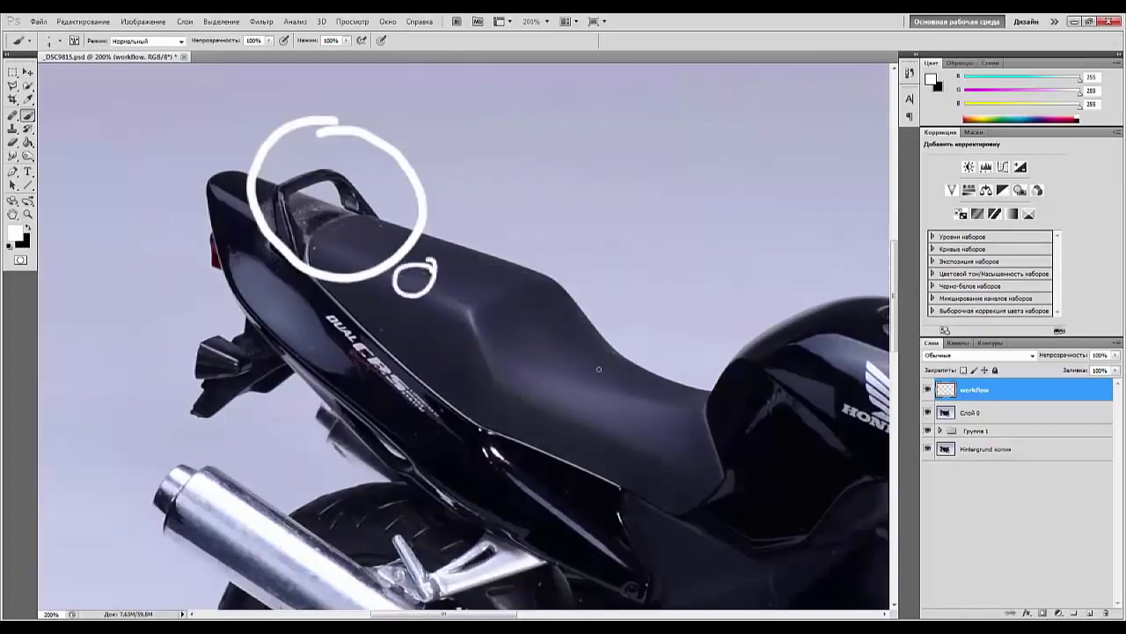
# Circle the fairing recess below the handlebar and the exhaust muffler with the white brush.
pyautogui.moveTo(627, 443); pyautogui.dragTo(160, 355)
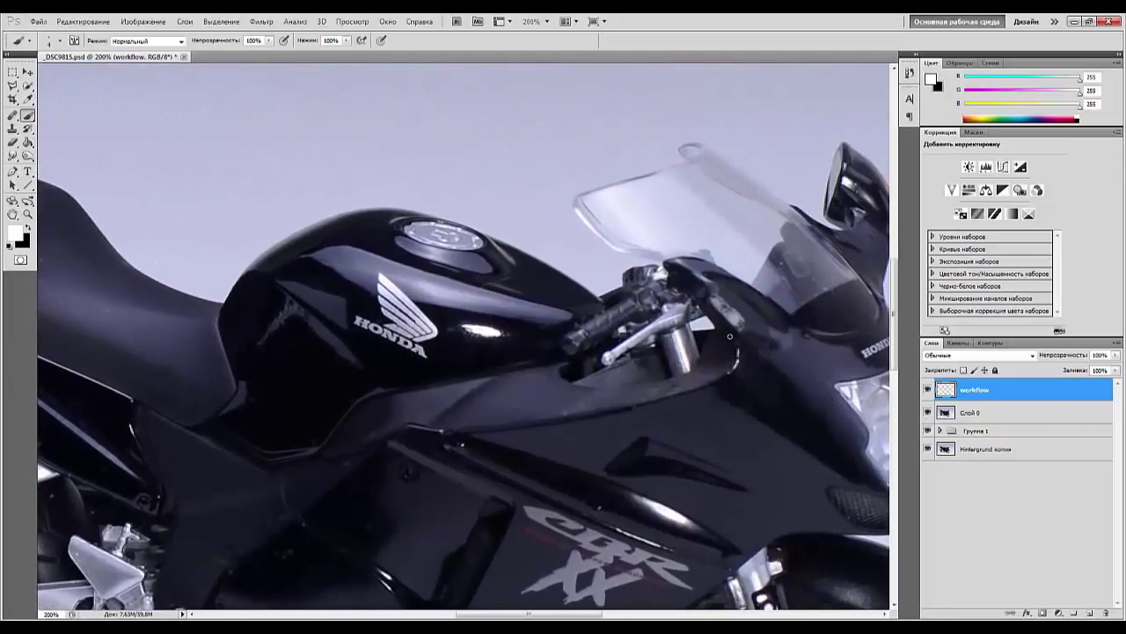
pyautogui.moveTo(730, 337)
pyautogui.mouseDown()
pyautogui.moveTo(671, 371)
pyautogui.moveTo(567, 396)
pyautogui.moveTo(581, 419)
pyautogui.moveTo(727, 391)
pyautogui.moveTo(755, 338)
pyautogui.moveTo(700, 356)
pyautogui.mouseUp()
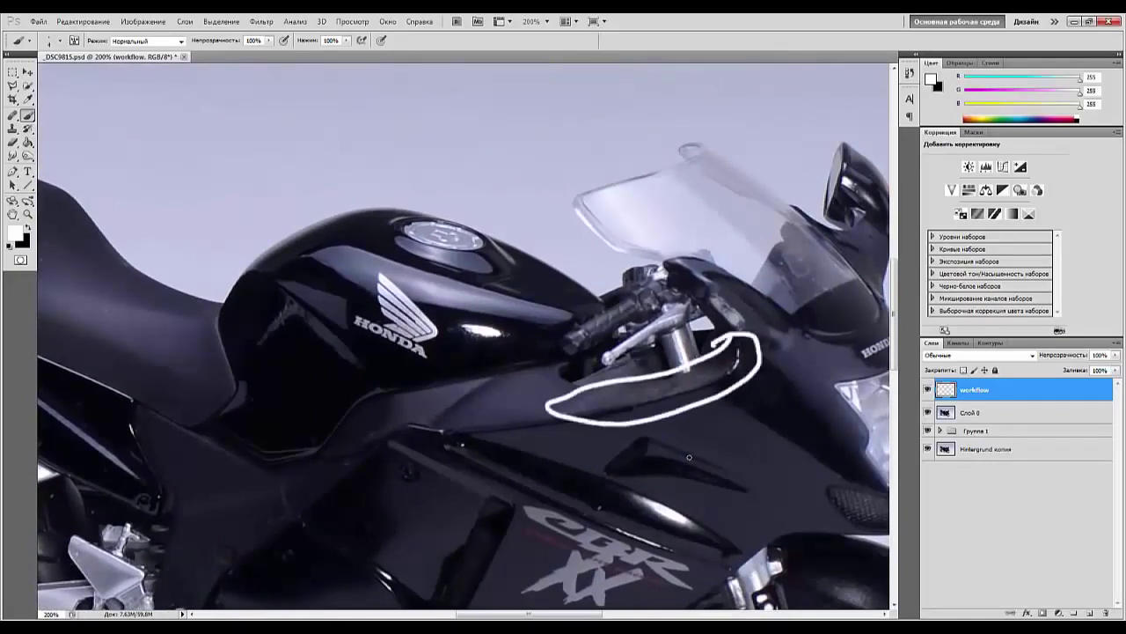
pyautogui.moveTo(301, 514)
pyautogui.mouseDown()
pyautogui.moveTo(653, 215)
pyautogui.moveTo(651, 532)
pyautogui.moveTo(694, 439)
pyautogui.moveTo(742, 378)
pyautogui.mouseUp()
pyautogui.moveTo(151, 257)
pyautogui.mouseDown()
pyautogui.moveTo(444, 409)
pyautogui.moveTo(357, 489)
pyautogui.moveTo(28, 266)
pyautogui.moveTo(264, 221)
pyautogui.moveTo(475, 416)
pyautogui.moveTo(409, 490)
pyautogui.mouseUp()
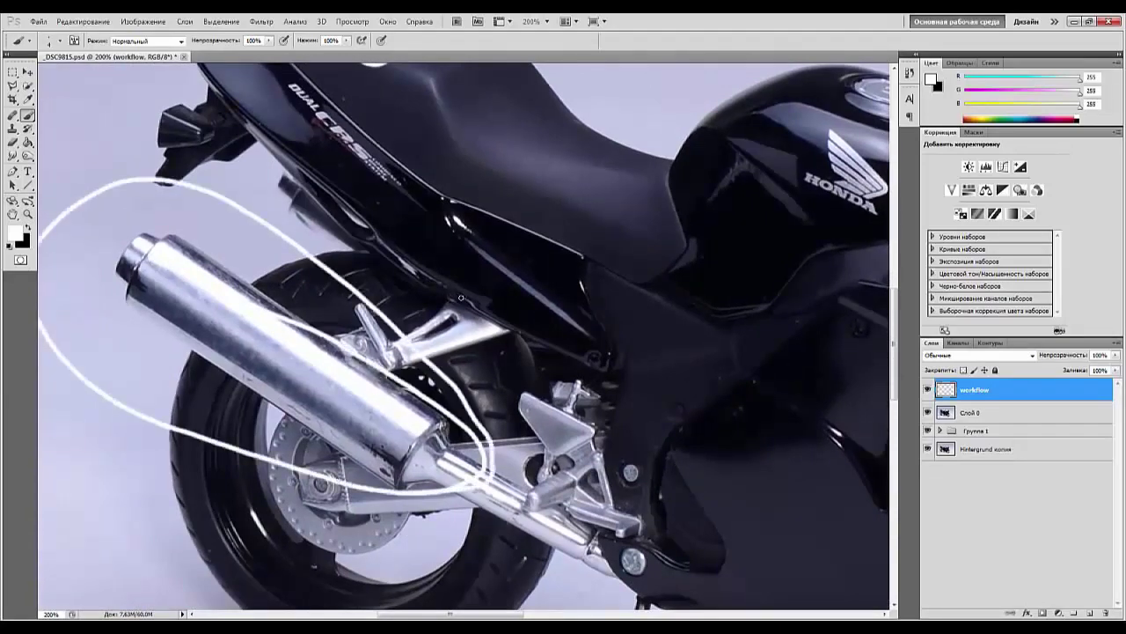
# Circle the dark reflection on the tank's side, beside the HONDA lettering, with the white brush.
pyautogui.moveTo(343, 515); pyautogui.dragTo(58, 365)
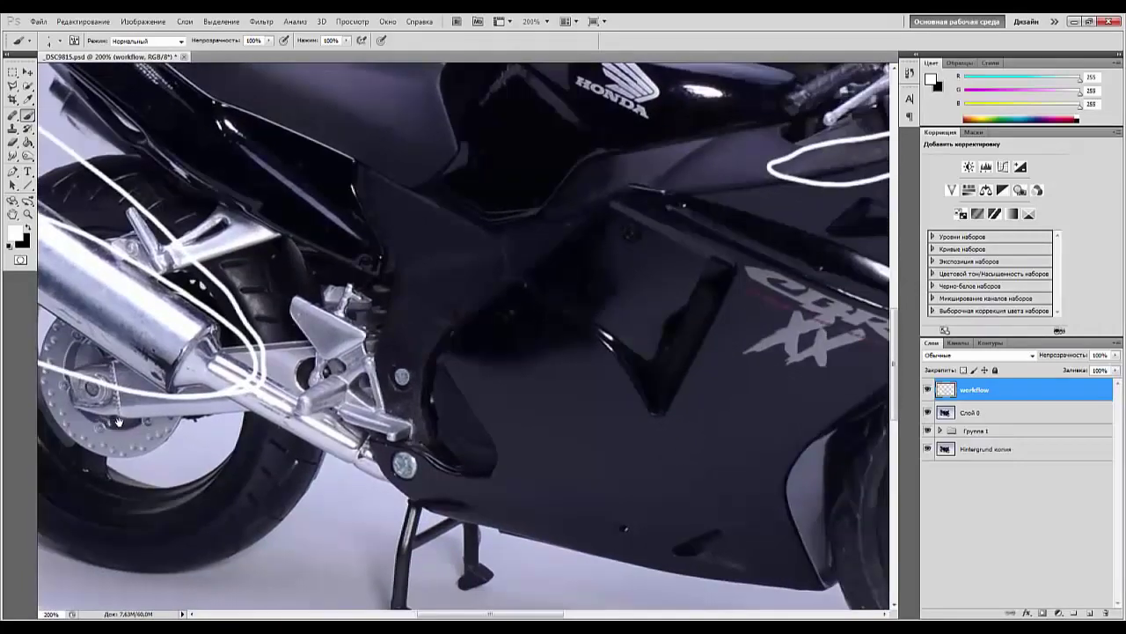
pyautogui.moveTo(554, 497); pyautogui.dragTo(141, 349)
pyautogui.moveTo(416, 388)
pyautogui.mouseDown()
pyautogui.moveTo(239, 388)
pyautogui.moveTo(327, 550)
pyautogui.moveTo(368, 588)
pyautogui.moveTo(576, 588)
pyautogui.mouseUp()
pyautogui.moveTo(273, 326); pyautogui.dragTo(407, 335)
pyautogui.moveTo(316, 238)
pyautogui.mouseDown()
pyautogui.moveTo(356, 272)
pyautogui.moveTo(404, 277)
pyautogui.moveTo(418, 253)
pyautogui.moveTo(342, 191)
pyautogui.moveTo(314, 199)
pyautogui.moveTo(303, 237)
pyautogui.moveTo(348, 256)
pyautogui.mouseUp()
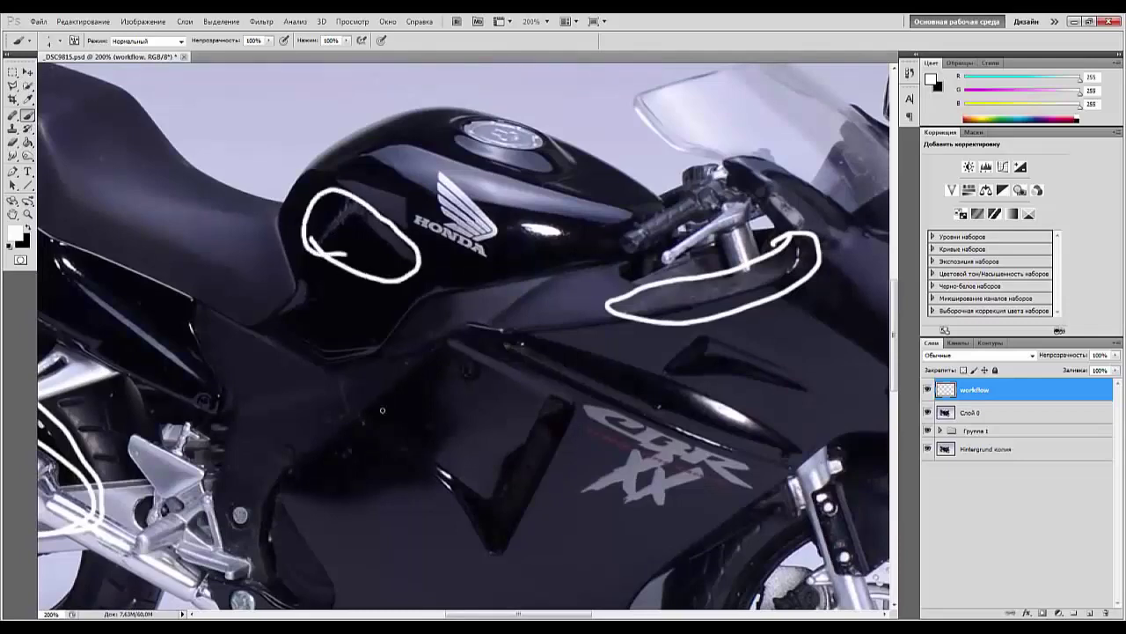
# Outline the reflection on the rear side panel, behind the DUAL CBS lettering, with the white brush.
pyautogui.moveTo(246, 456); pyautogui.dragTo(776, 437)
pyautogui.moveTo(425, 156); pyautogui.dragTo(480, 276)
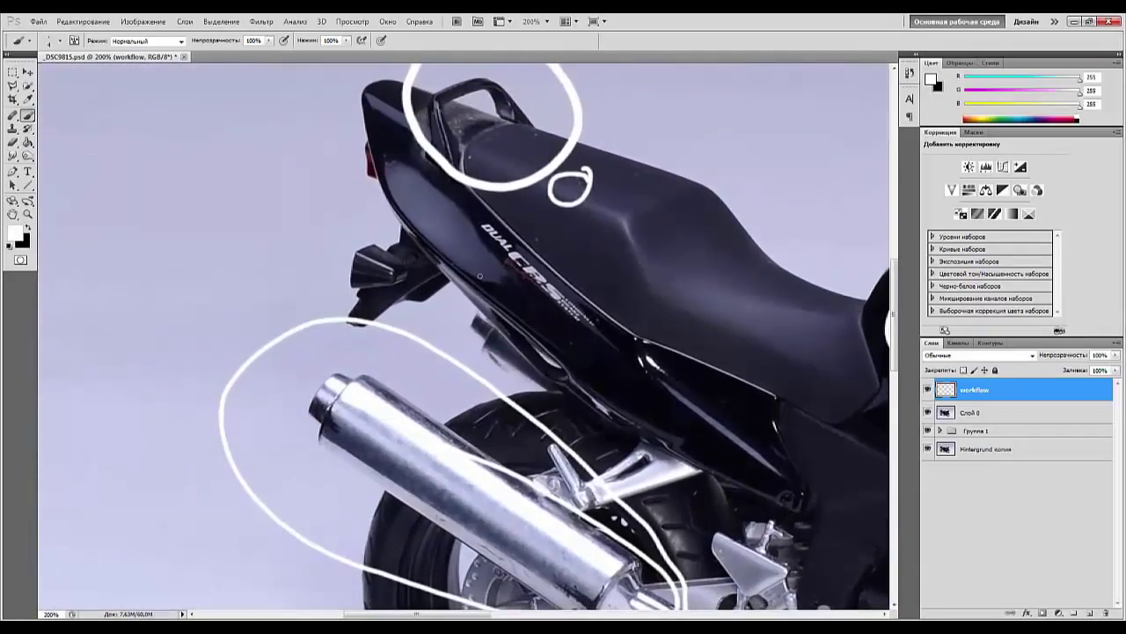
pyautogui.moveTo(389, 160)
pyautogui.mouseDown()
pyautogui.moveTo(475, 261)
pyautogui.moveTo(507, 273)
pyautogui.moveTo(462, 202)
pyautogui.moveTo(389, 157)
pyautogui.mouseUp()
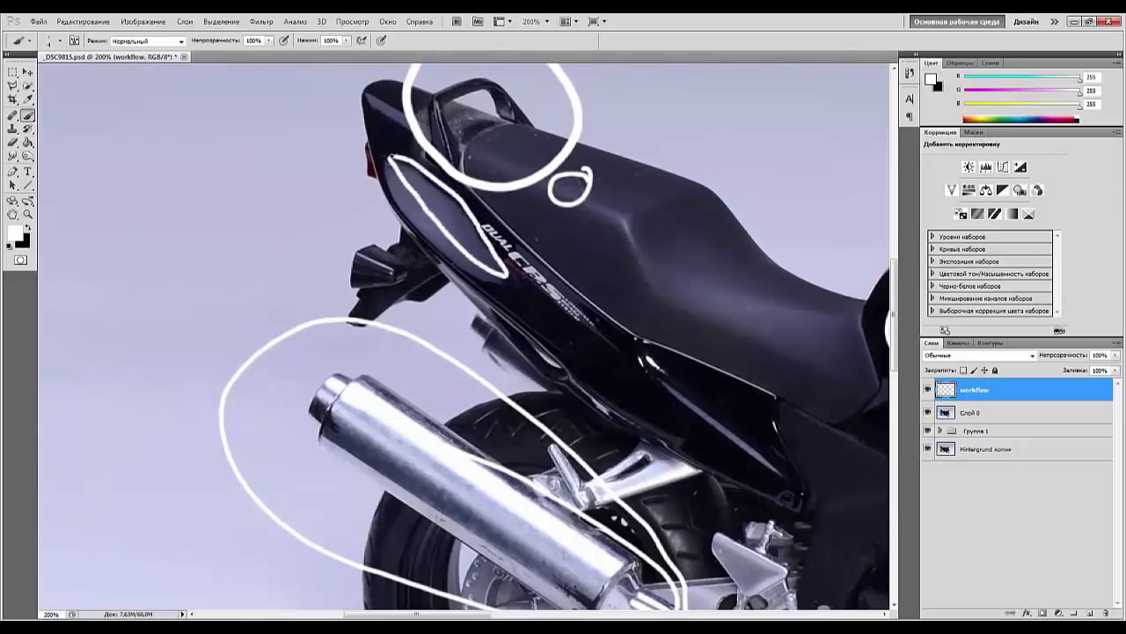
# Examine the lower fairing, the front wheel and the rest of the motorcycle for flaws, ending with the whole image in view.
pyautogui.moveTo(646, 447); pyautogui.dragTo(234, 251)
pyautogui.moveTo(524, 498); pyautogui.dragTo(387, 272)
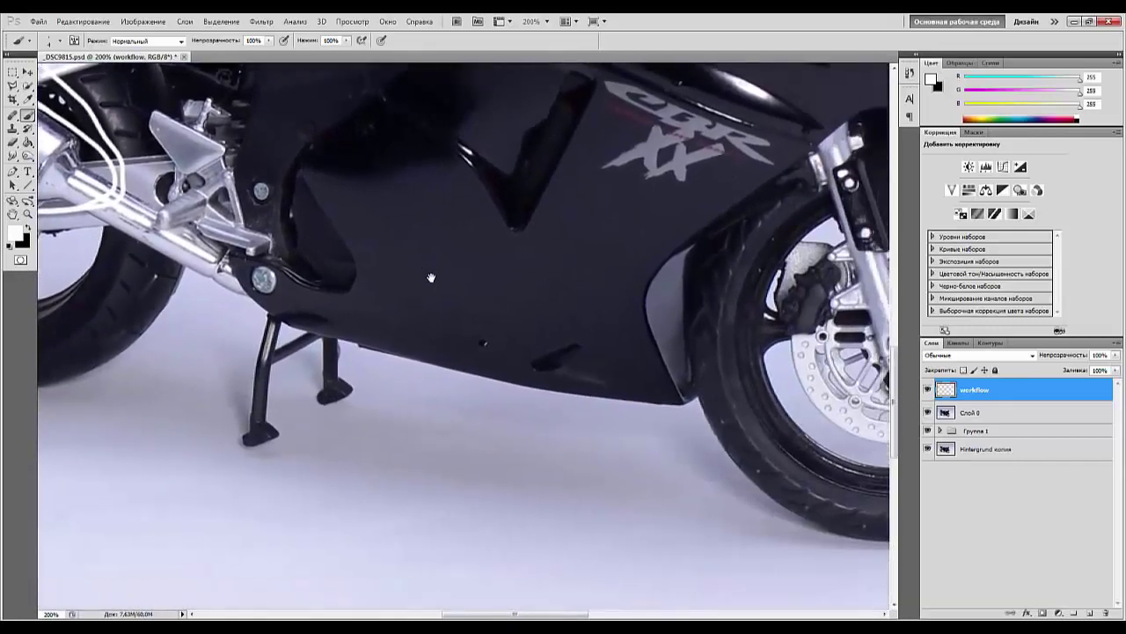
pyautogui.moveTo(683, 390); pyautogui.dragTo(432, 314)
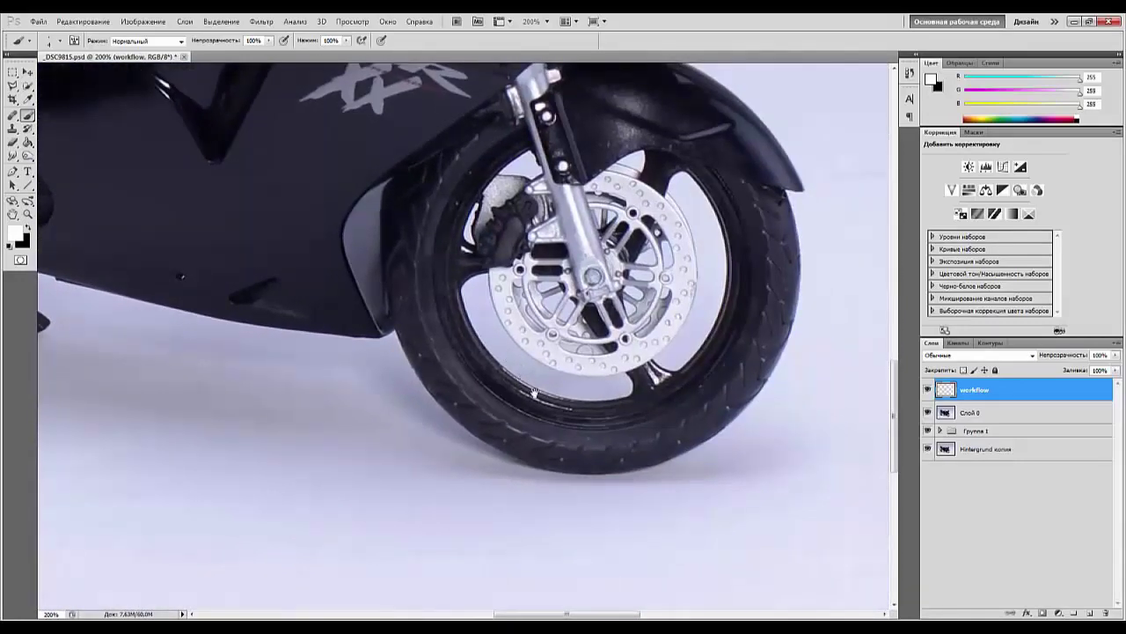
pyautogui.moveTo(494, 398); pyautogui.dragTo(745, 579)
pyautogui.moveTo(194, 200); pyautogui.dragTo(396, 526)
pyautogui.hotkey('ctrl', '-')
pyautogui.hotkey('ctrl', '-')
pyautogui.hotkey('ctrl', '-')
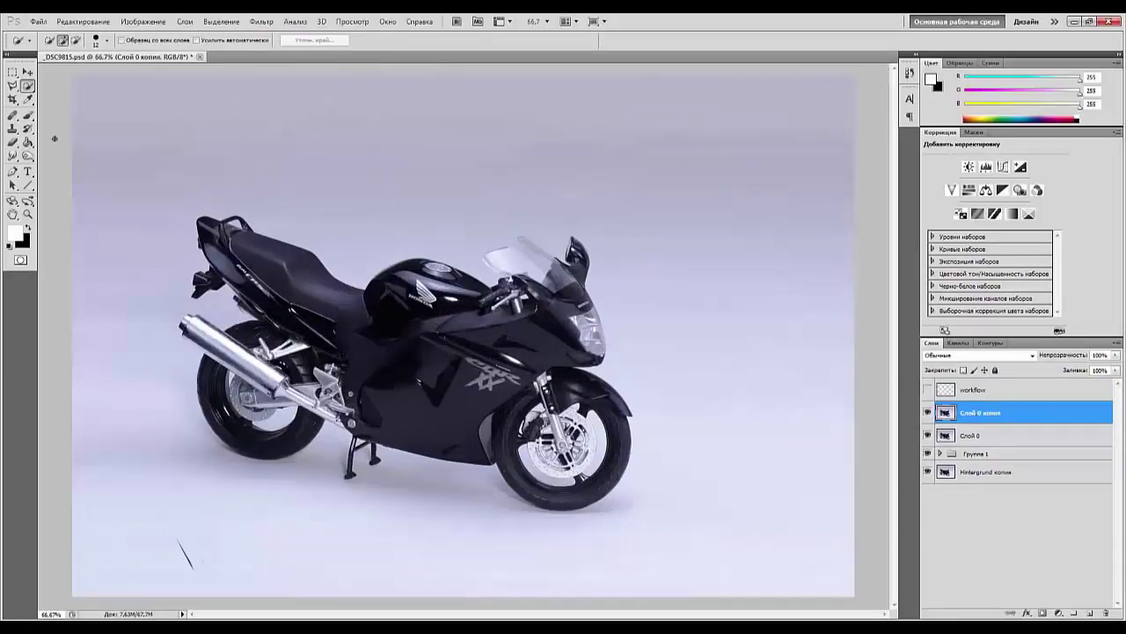
# Select the whole motorcycle on the Слой 0 копия layer with the Quick Selection tool and invert the selection to the background.
pyautogui.click(26, 85)
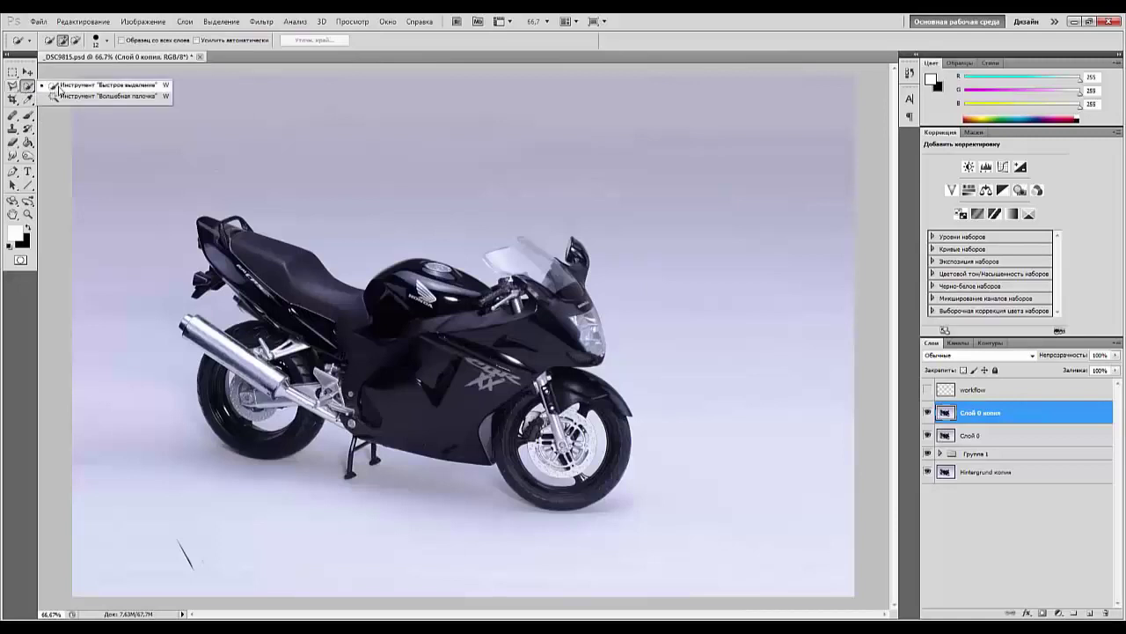
pyautogui.click(58, 85)
pyautogui.moveTo(273, 283); pyautogui.dragTo(387, 290)
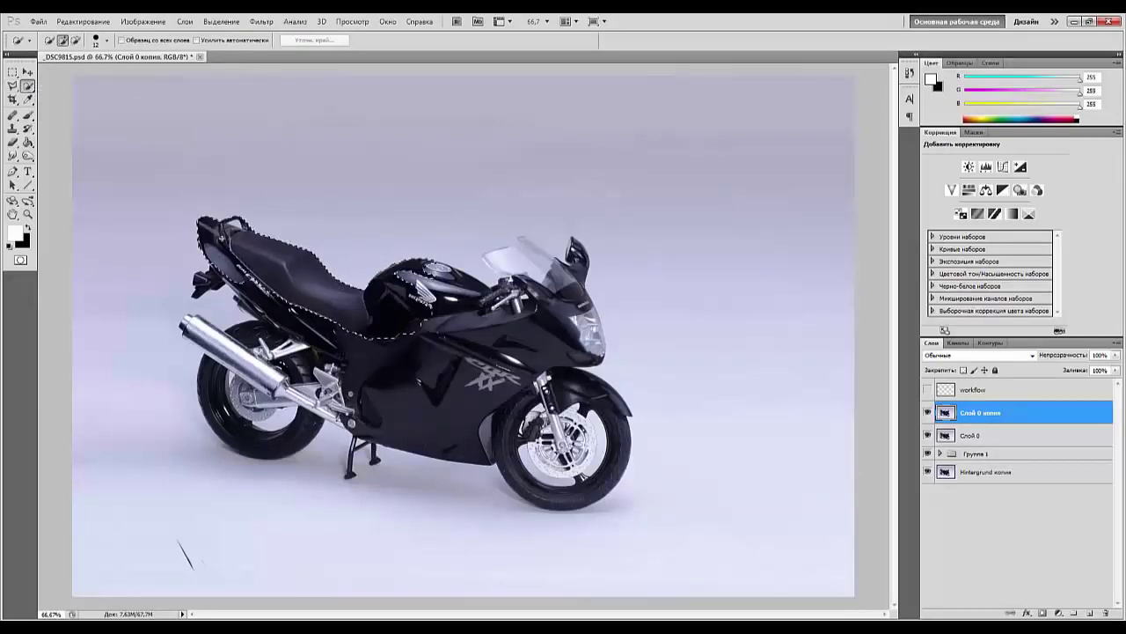
pyautogui.moveTo(331, 344)
pyautogui.mouseDown()
pyautogui.moveTo(308, 345)
pyautogui.moveTo(281, 377)
pyautogui.moveTo(405, 349)
pyautogui.moveTo(396, 357)
pyautogui.moveTo(441, 427)
pyautogui.mouseUp()
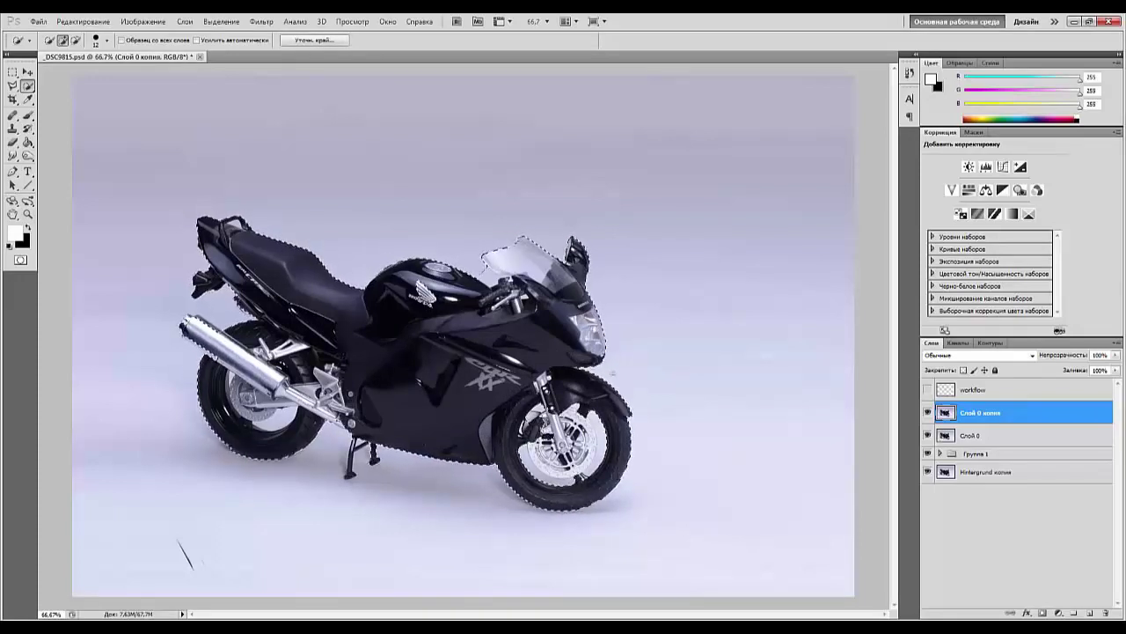
pyautogui.hotkey('ctrl', 'shift', 'i')
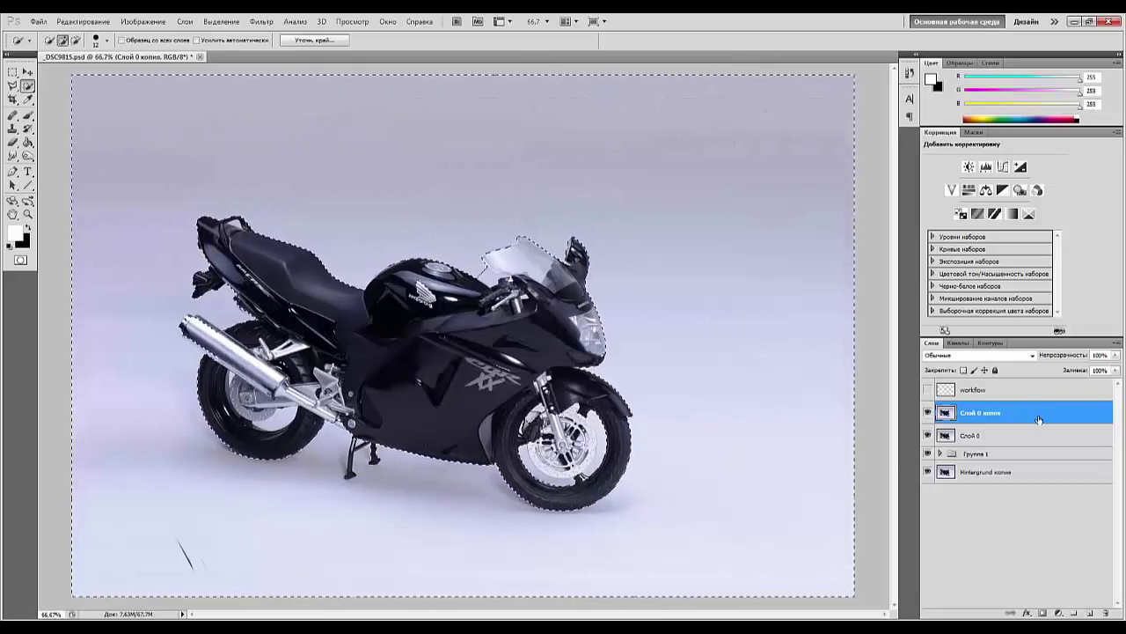
# Start the Smart Blur filter on the selected background of Слой 0 копия and set the radius to 70.1.
pyautogui.moveTo(1038, 420); pyautogui.dragTo(1007, 413)
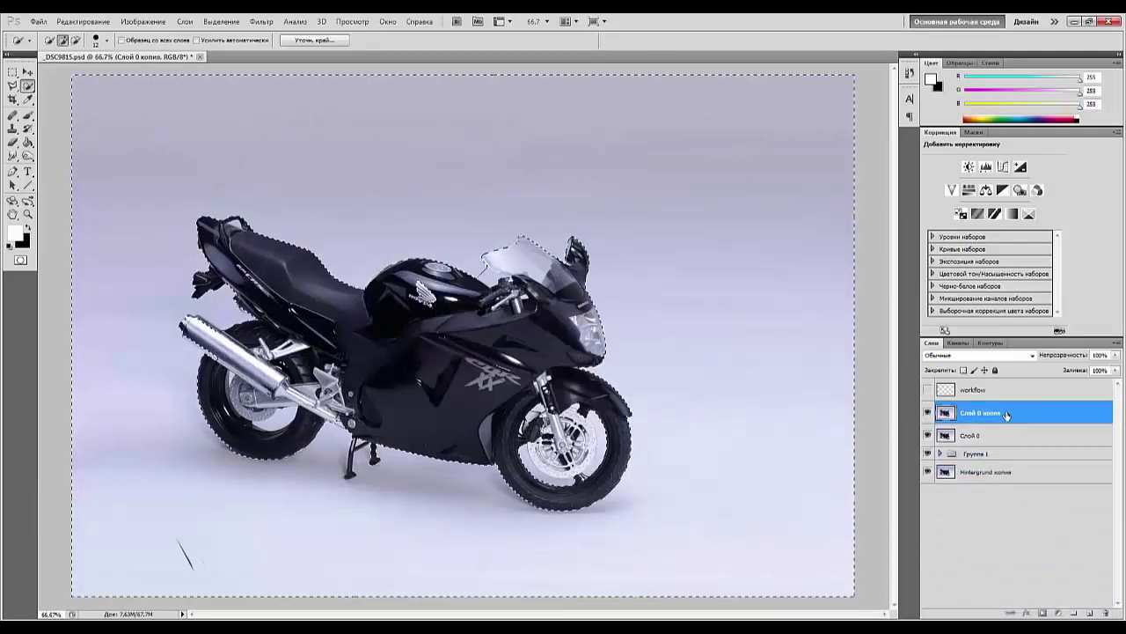
pyautogui.click(268, 26)
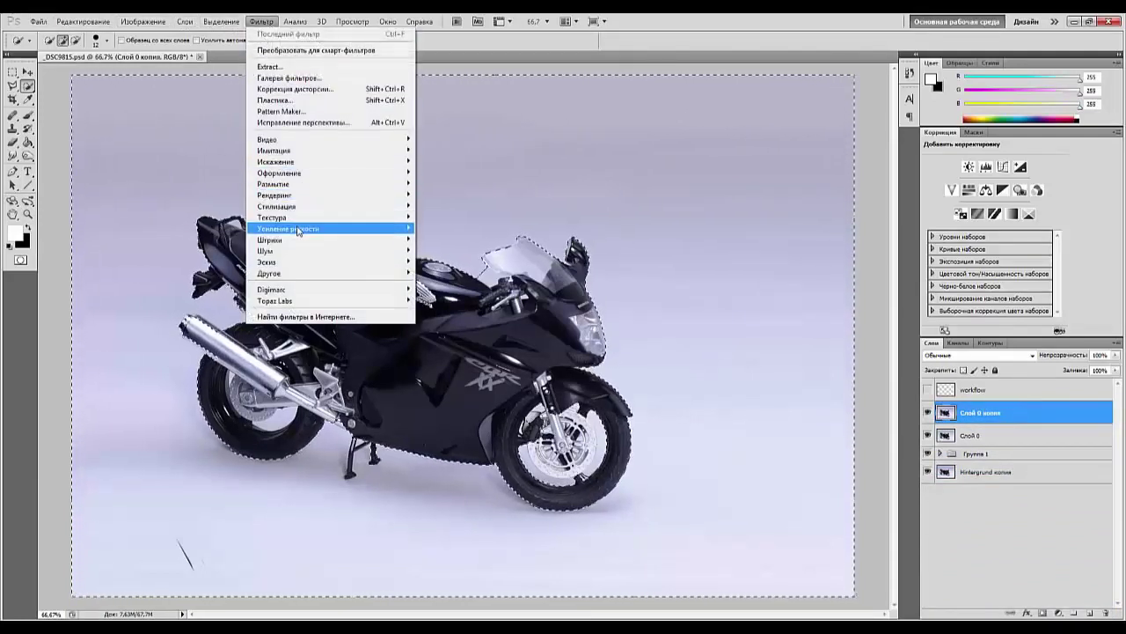
pyautogui.moveTo(296, 183)
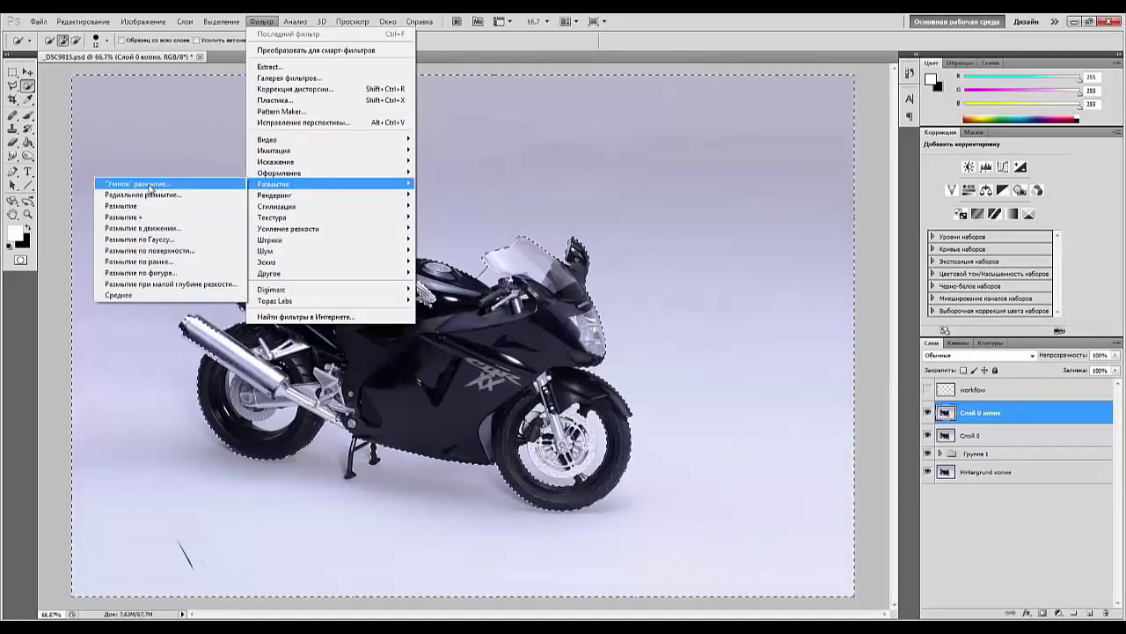
pyautogui.click(136, 183)
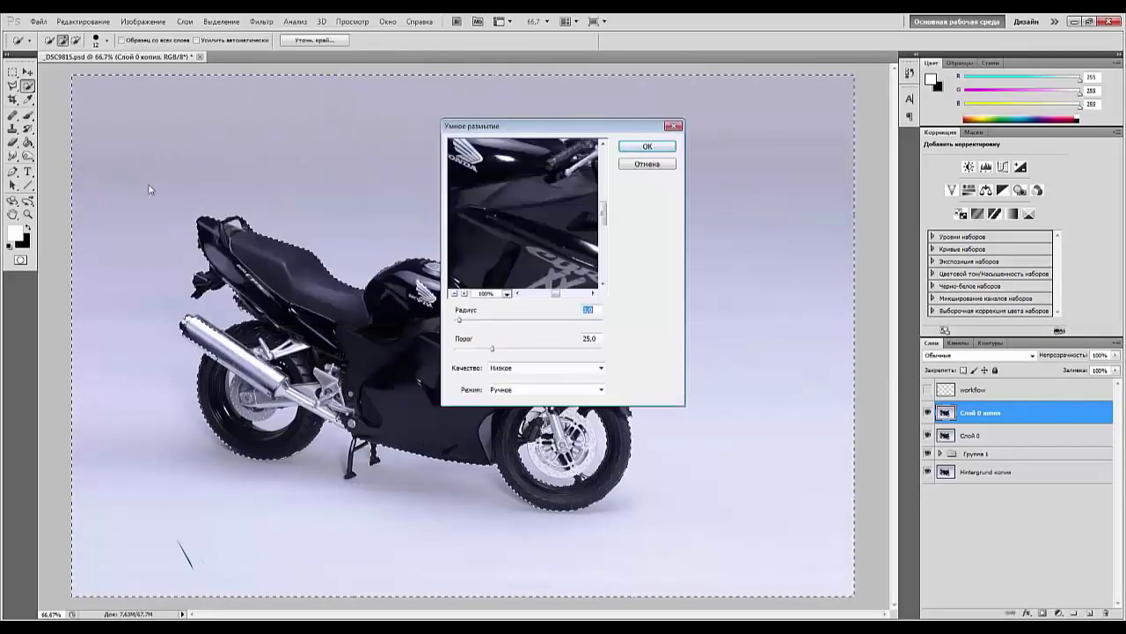
pyautogui.moveTo(468, 277); pyautogui.dragTo(458, 255)
pyautogui.moveTo(459, 321); pyautogui.dragTo(558, 322)
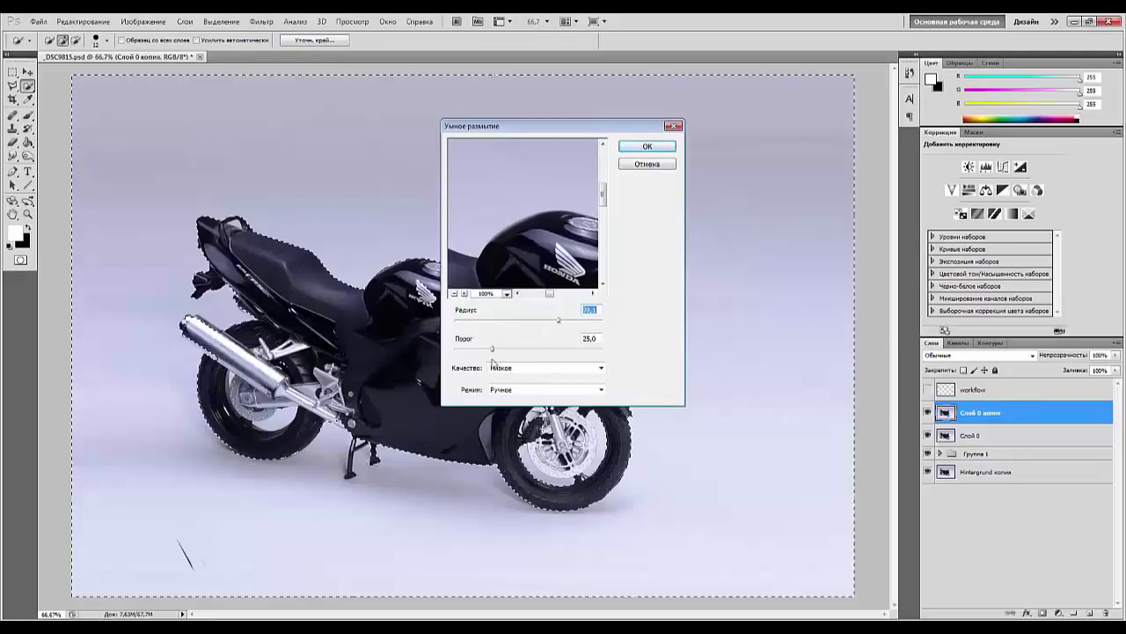
pyautogui.moveTo(535, 130); pyautogui.dragTo(486, 159)
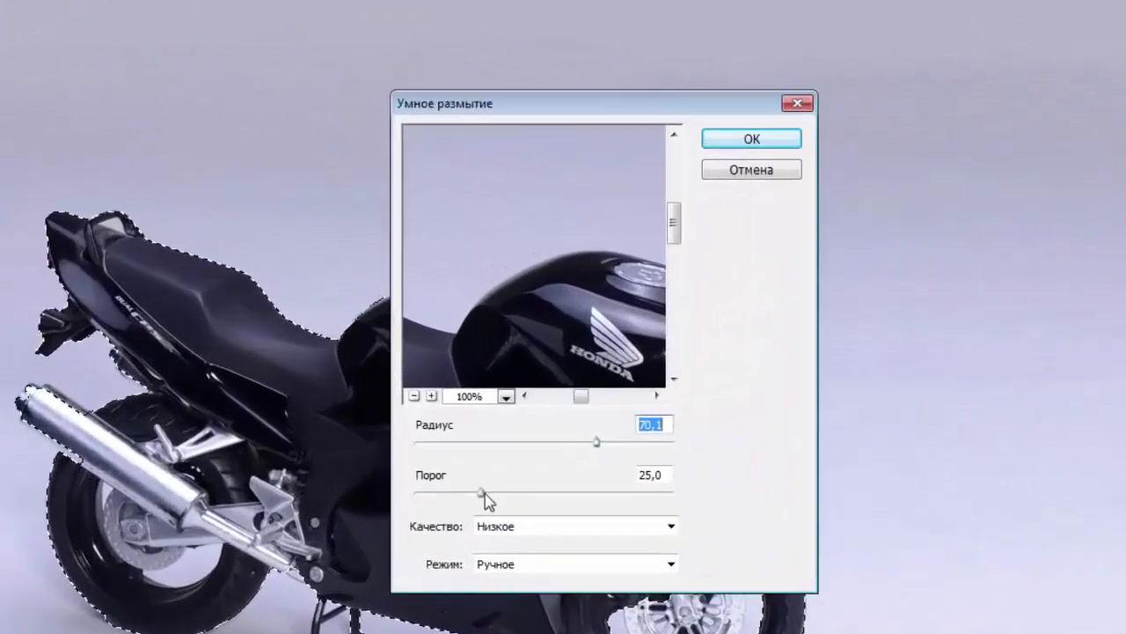
# Set the Smart Blur threshold to 51.4 and the quality to Высокое (High).
pyautogui.moveTo(448, 380); pyautogui.dragTo(426, 382)
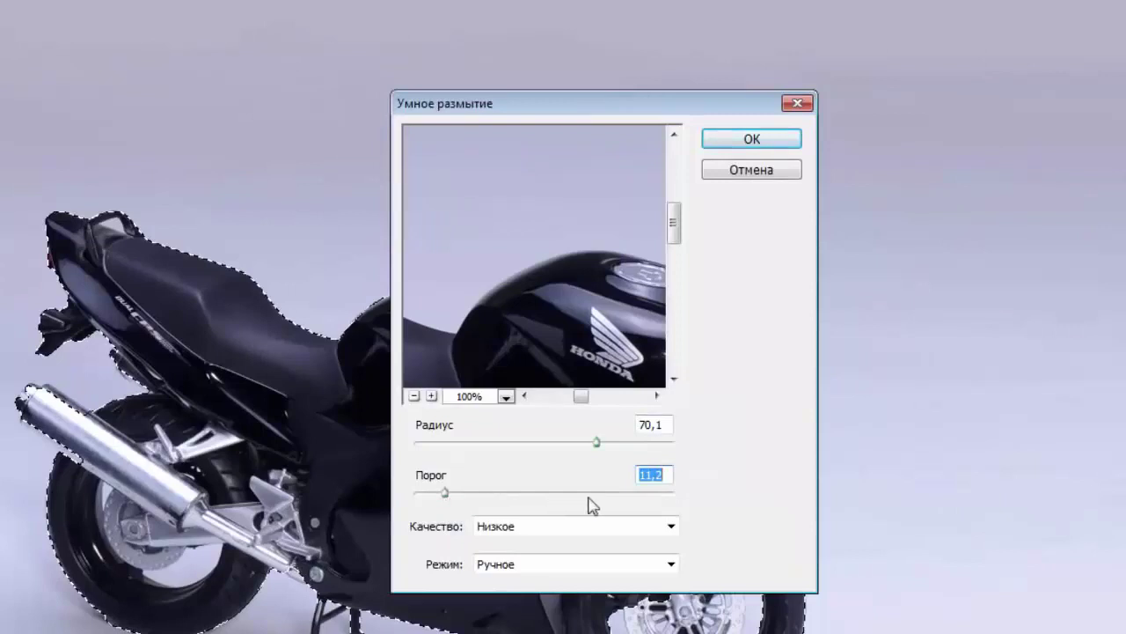
pyautogui.moveTo(444, 495); pyautogui.dragTo(549, 495)
pyautogui.click(672, 526)
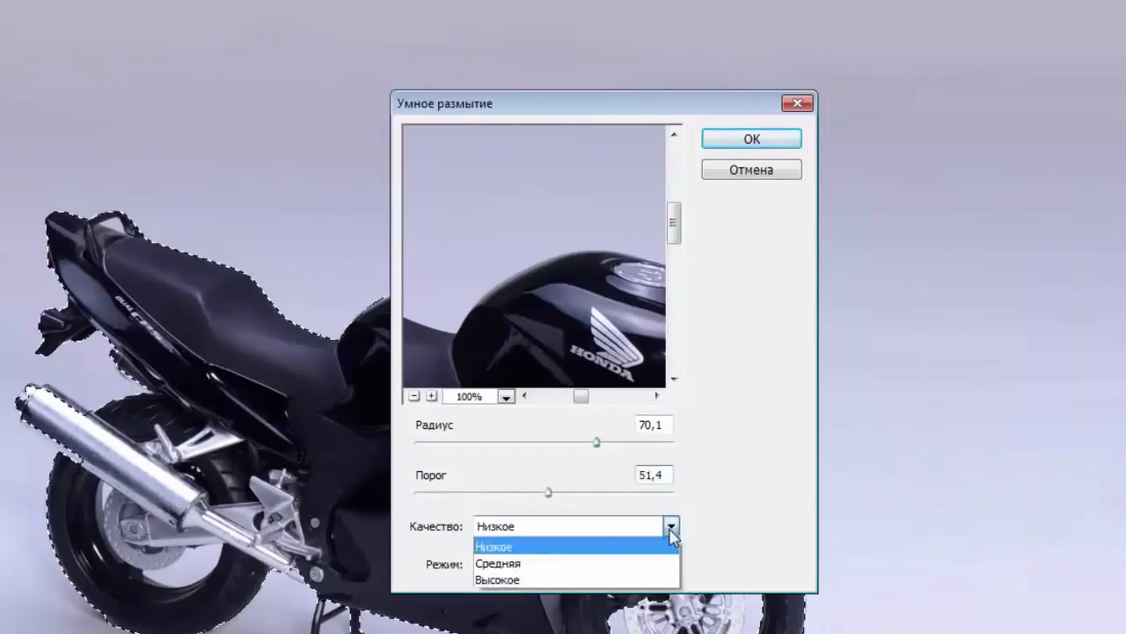
pyautogui.click(542, 575)
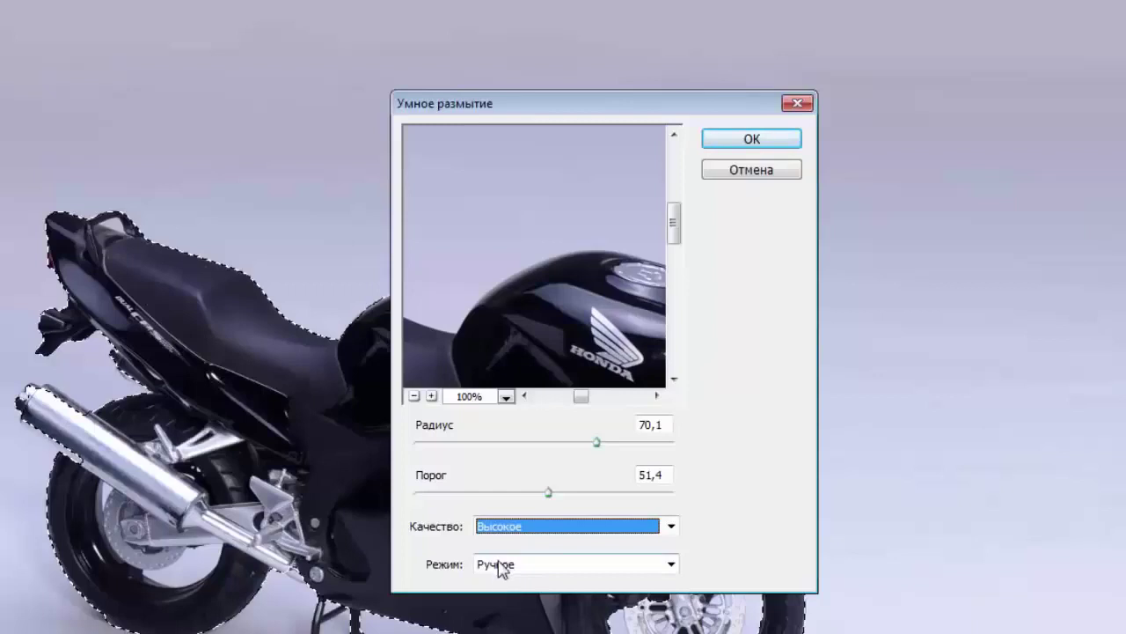
# Apply the Smart Blur to the selected background twice and clear the selection.
pyautogui.click(742, 145)
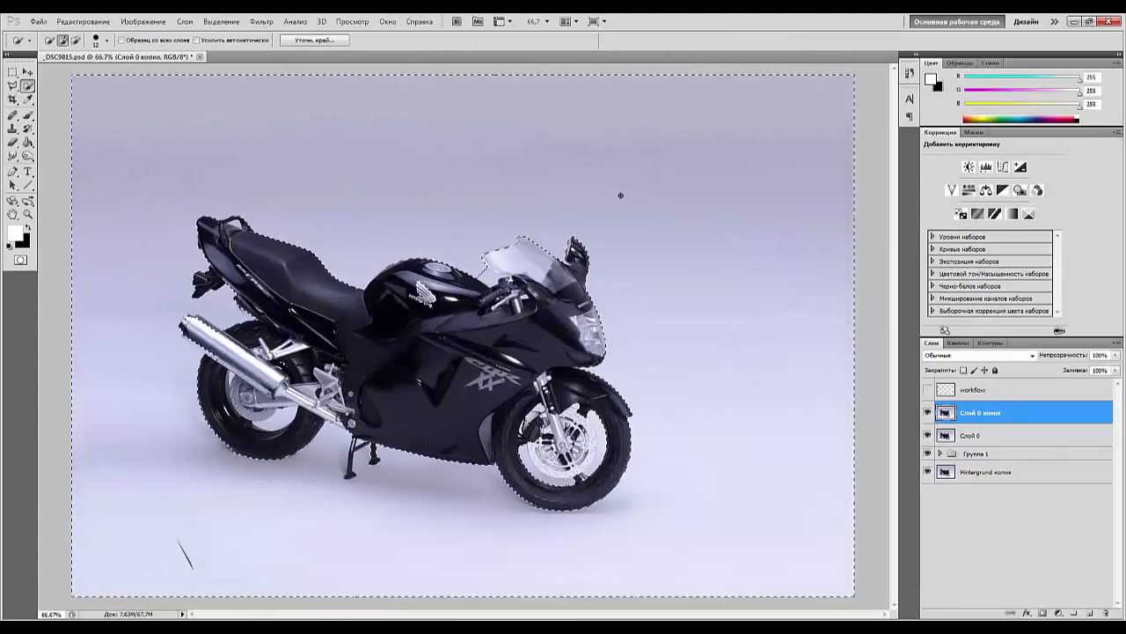
pyautogui.hotkey('ctrl', 'f')
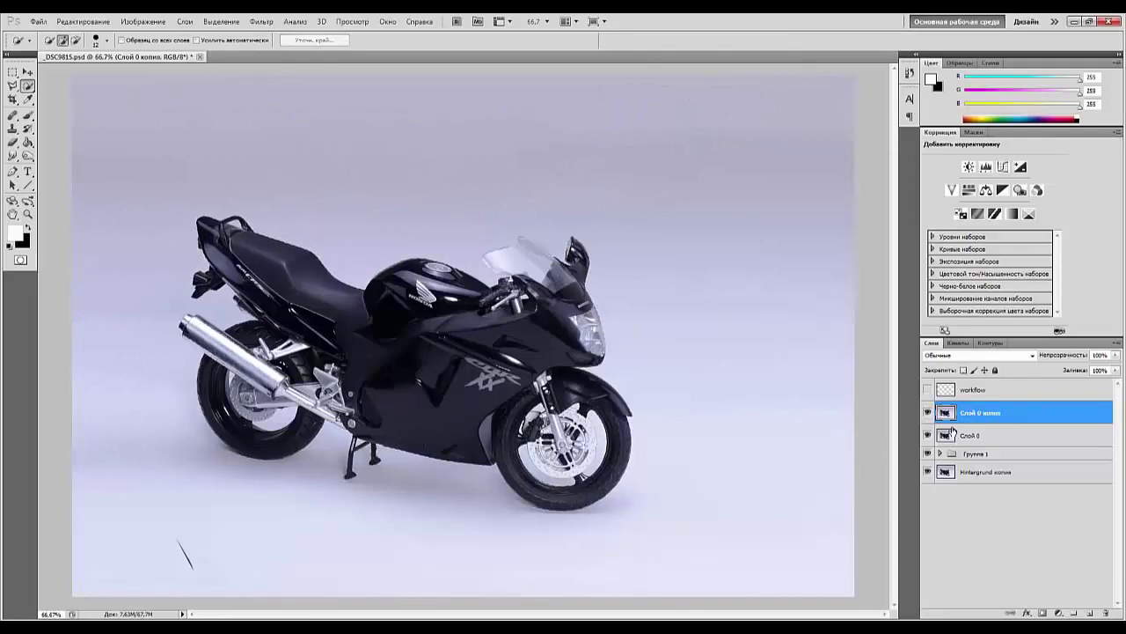
pyautogui.hotkey('ctrl', '+')
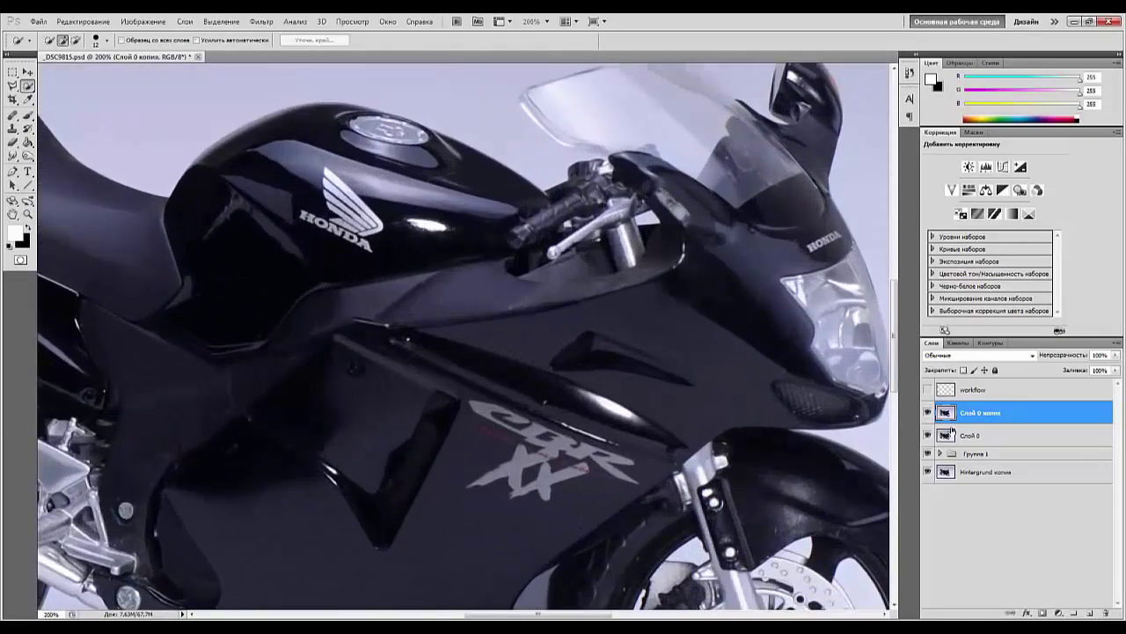
# Select a full-width strip of background above the motorcycle, stretch it up to the photo's upper edge with Free Transform and clear the selection.
pyautogui.hotkey('ctrl', '-')
pyautogui.hotkey('ctrl', '-')
pyautogui.hotkey('ctrl', '-')
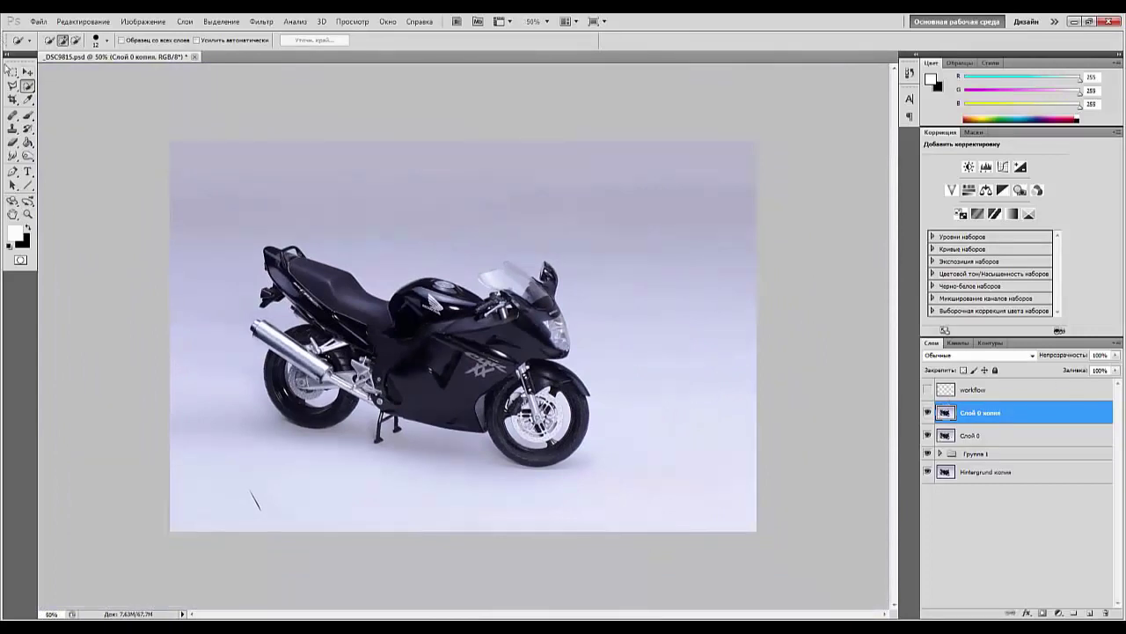
pyautogui.click(12, 72)
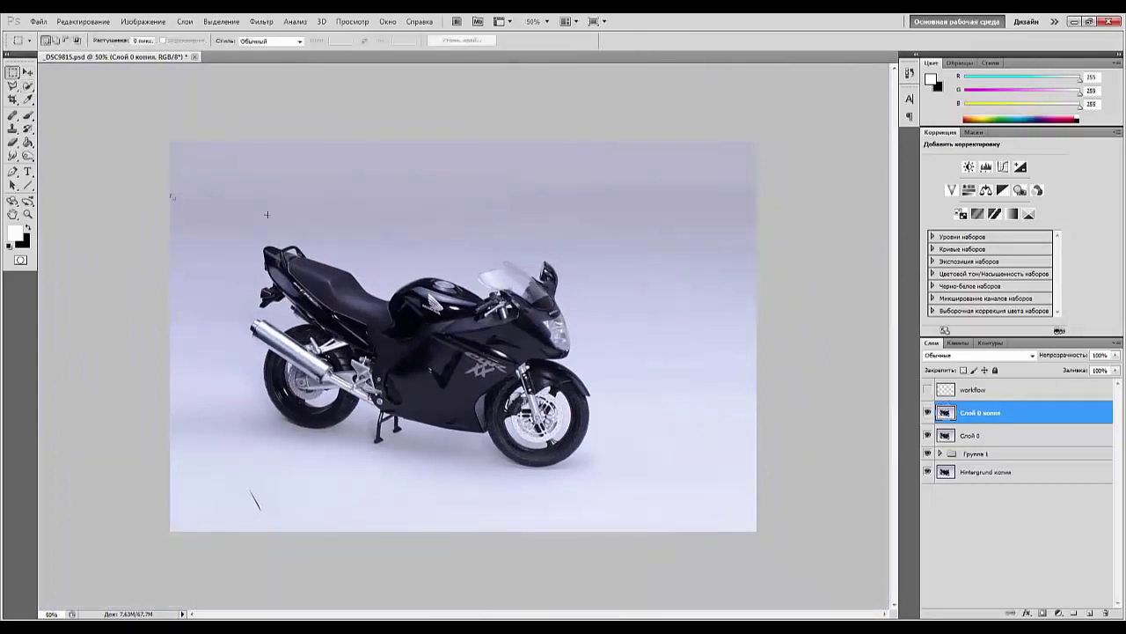
pyautogui.moveTo(739, 236); pyautogui.dragTo(772, 229)
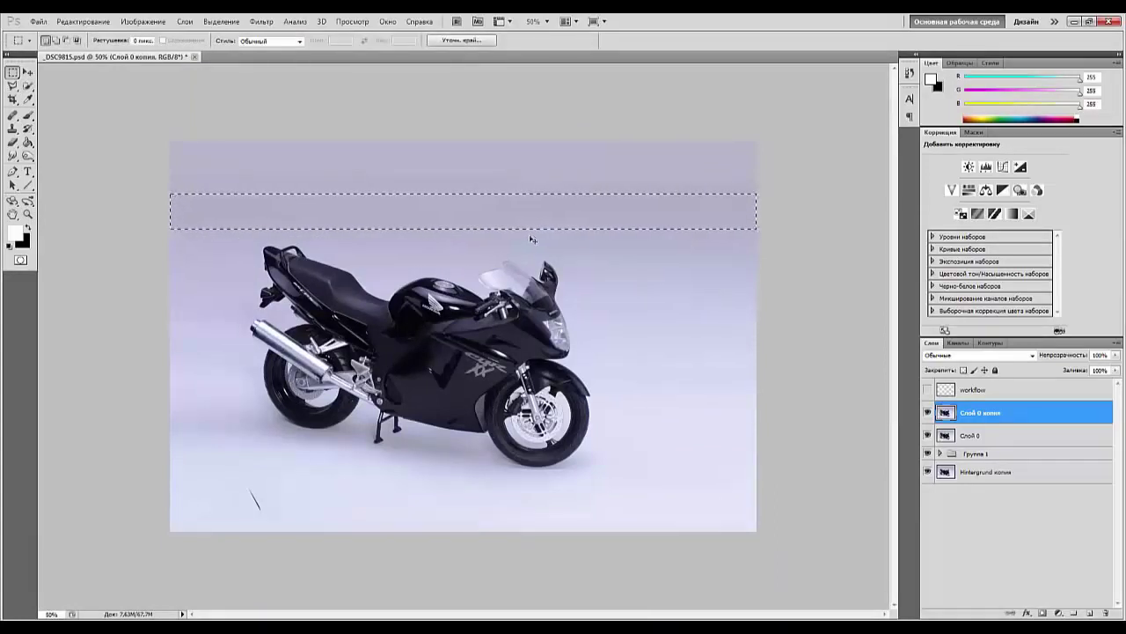
pyautogui.hotkey('ctrl', 't')
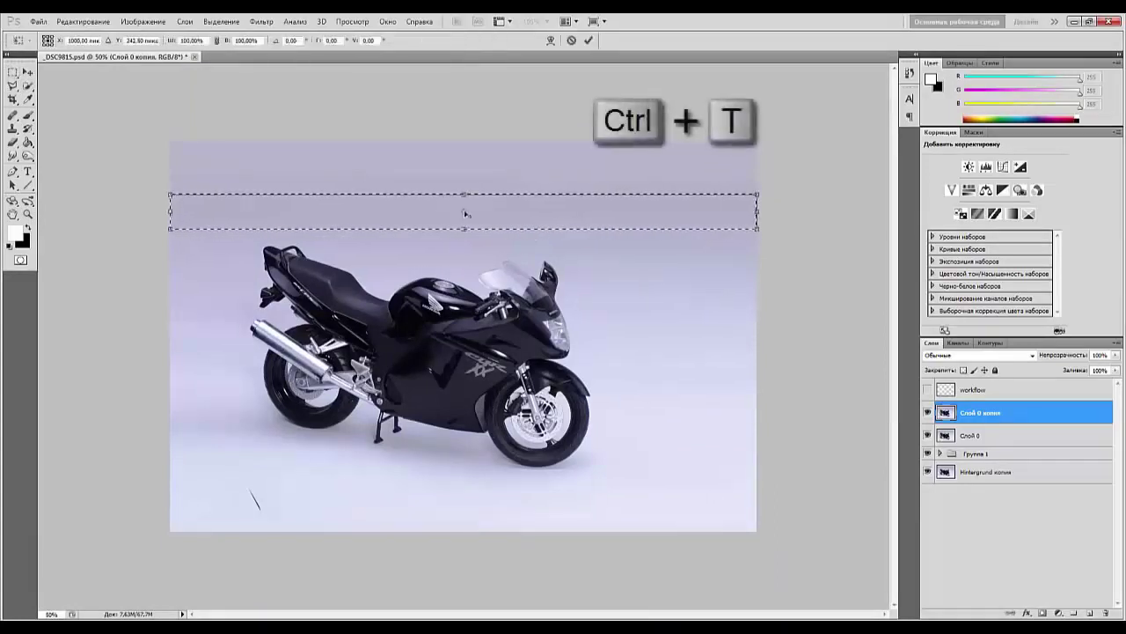
pyautogui.moveTo(464, 194); pyautogui.dragTo(459, 138)
pyautogui.press('Return')
pyautogui.hotkey('ctrl', 'd')
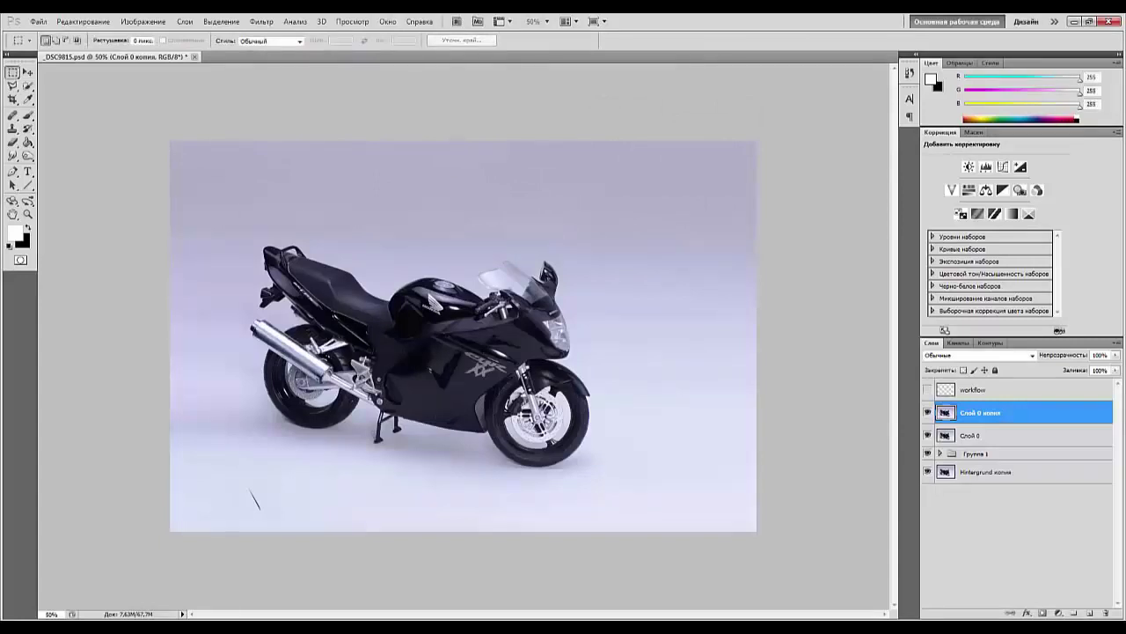
# Patch the dark scratch and the nearby blemish in the photo's lower-left background with clean areas using the Patch tool.
pyautogui.click(29, 118)
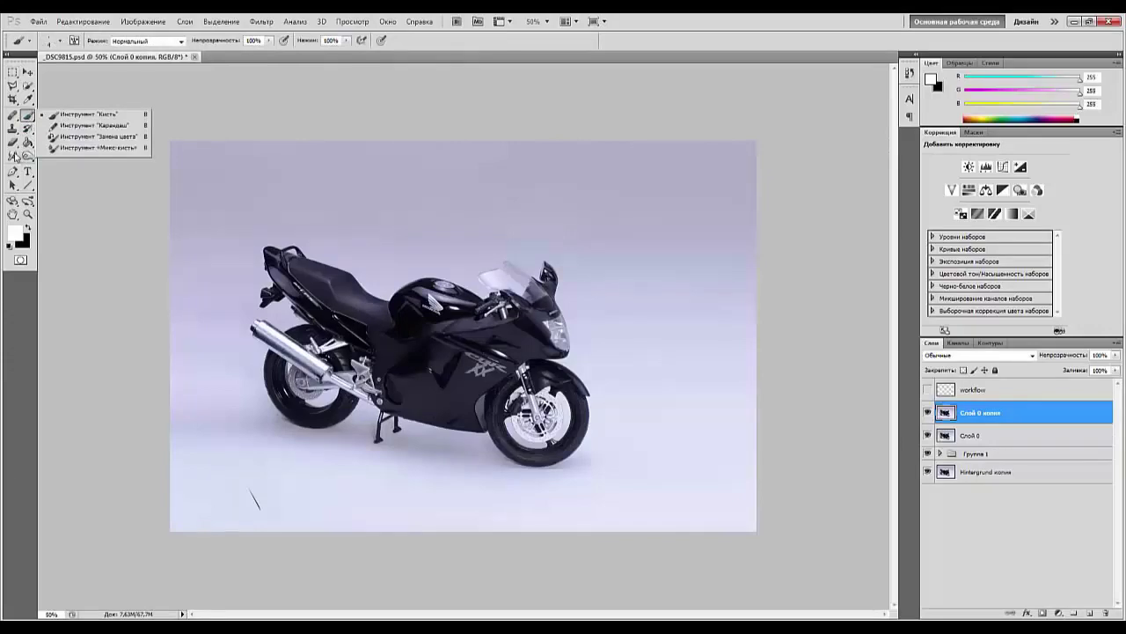
pyautogui.click(12, 115)
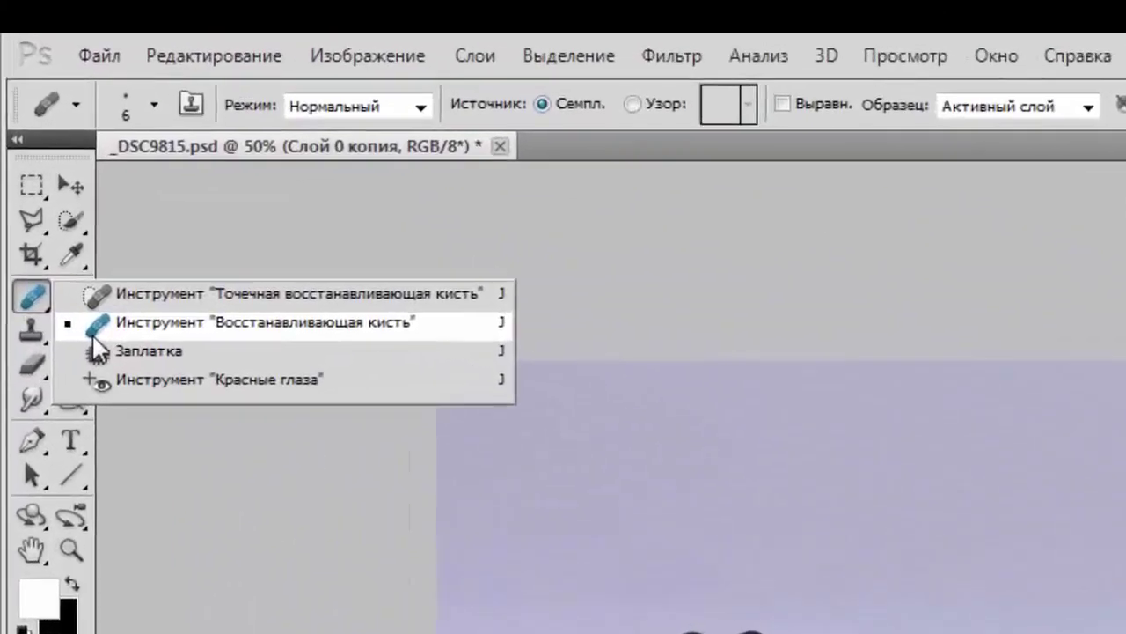
pyautogui.click(132, 350)
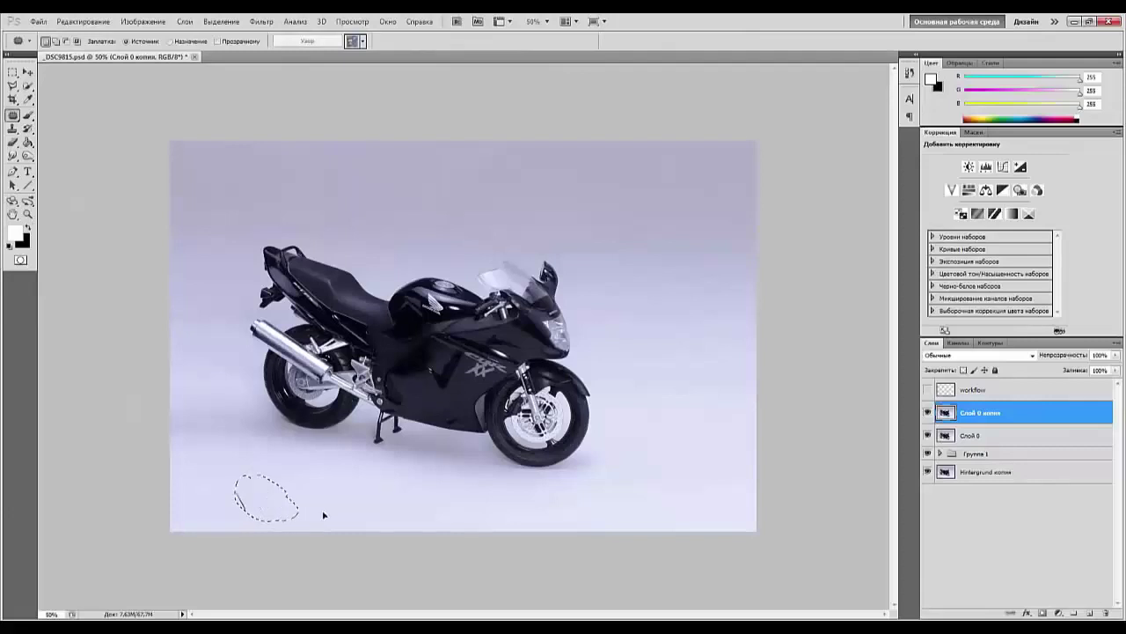
pyautogui.click(326, 511)
pyautogui.moveTo(183, 488)
pyautogui.mouseDown()
pyautogui.moveTo(211, 501)
pyautogui.moveTo(184, 489)
pyautogui.mouseUp()
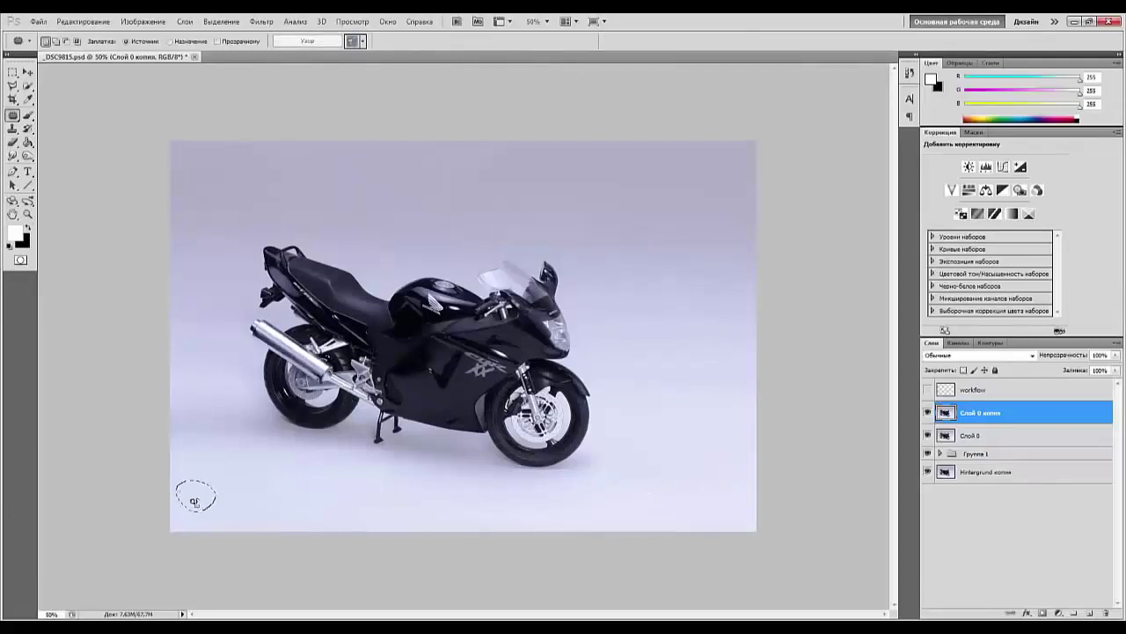
pyautogui.click(317, 513)
# Compare the retouched Слой 0 копия with the layer below by toggling its visibility, examining the background and the windshield up close.
pyautogui.hotkey('ctrl', '1')
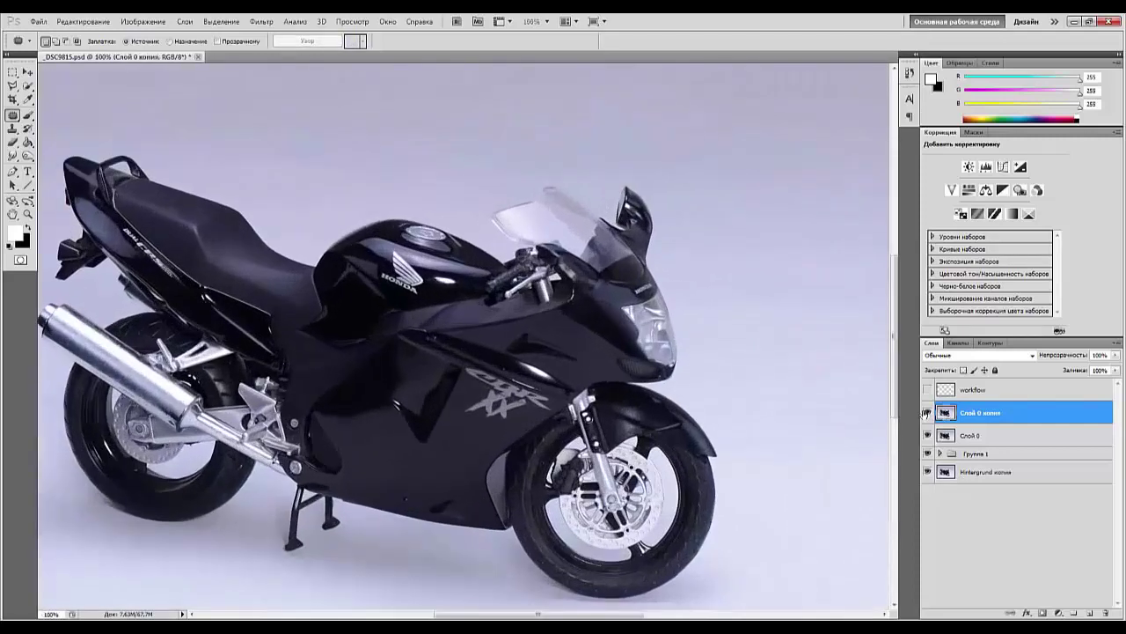
pyautogui.click(928, 413)
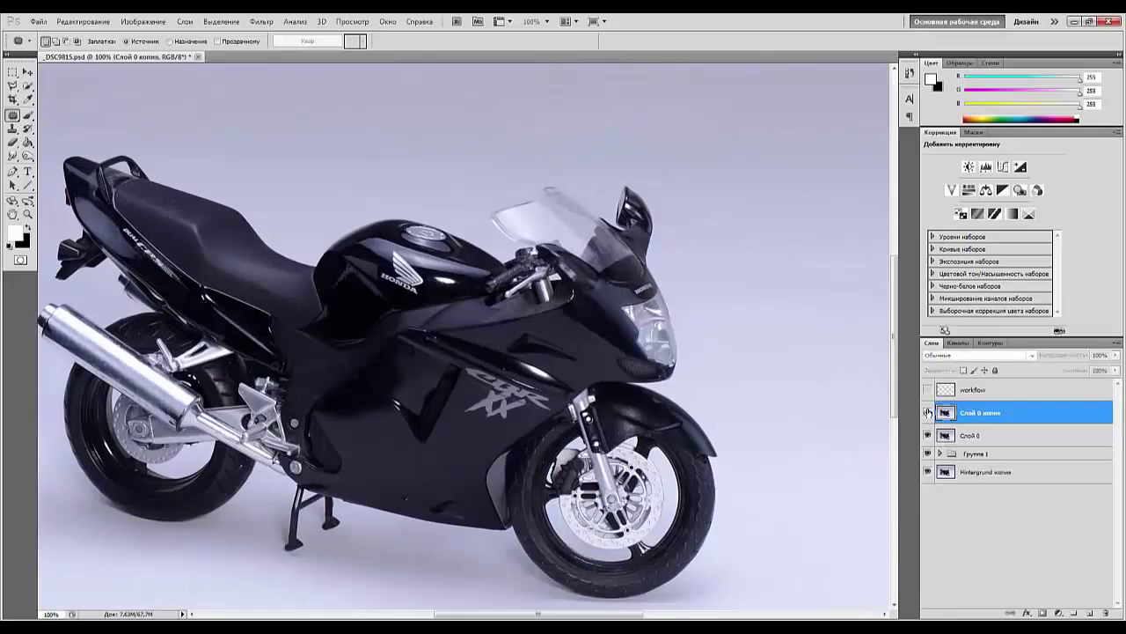
pyautogui.click(928, 413)
pyautogui.hotkey('ctrl', '+')
pyautogui.hotkey('ctrl', '+')
pyautogui.hotkey('ctrl', '+')
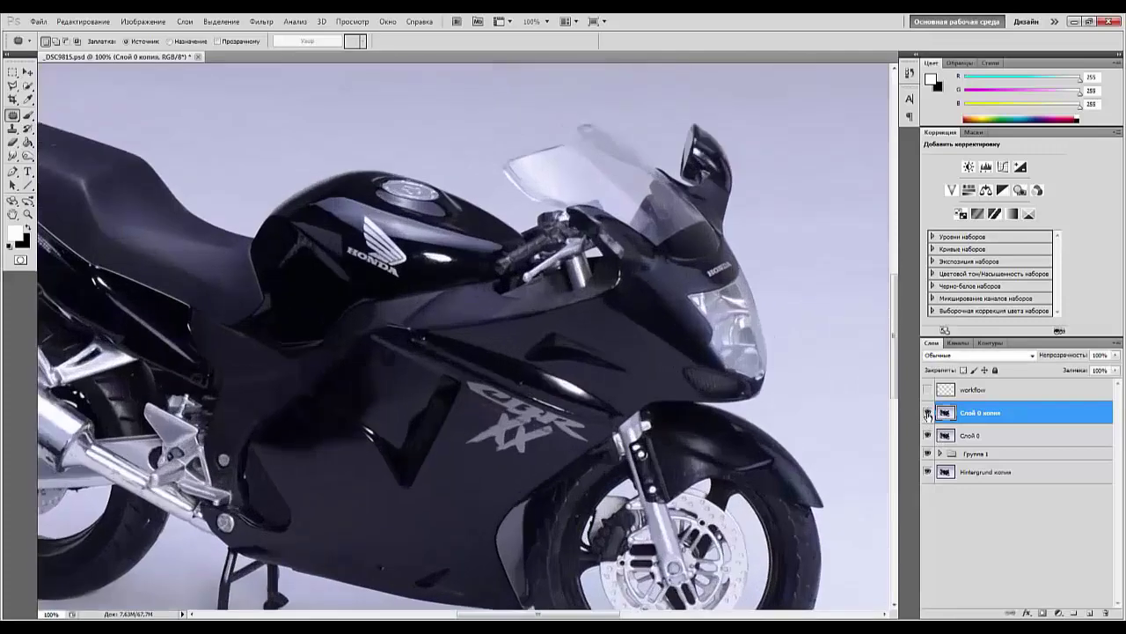
pyautogui.moveTo(686, 250); pyautogui.dragTo(392, 599)
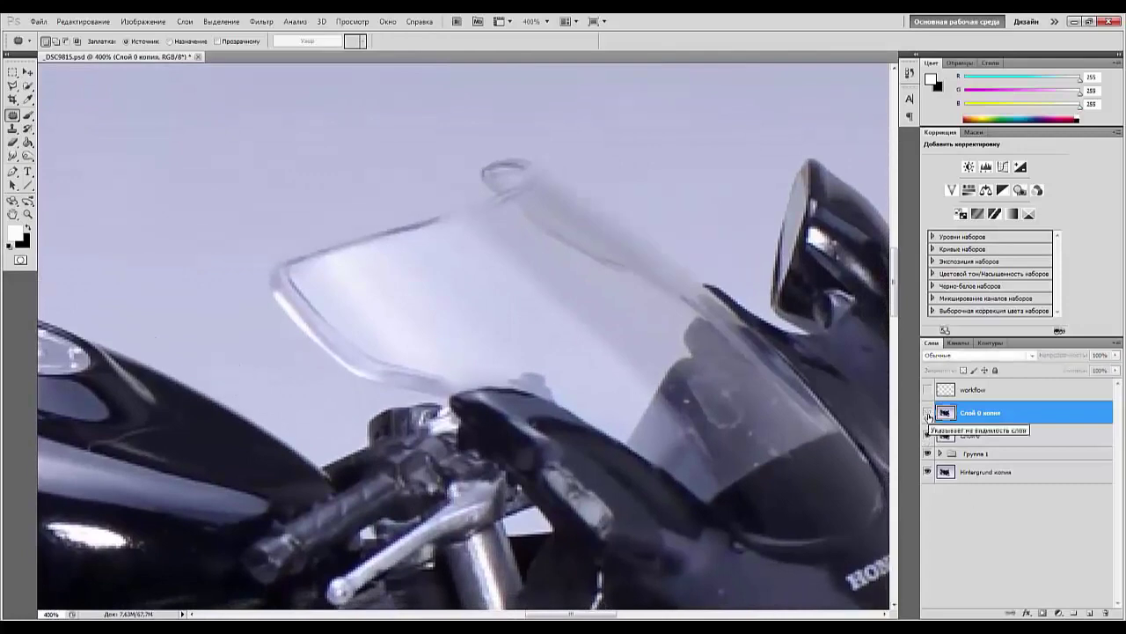
pyautogui.click(927, 413)
pyautogui.click(927, 413)
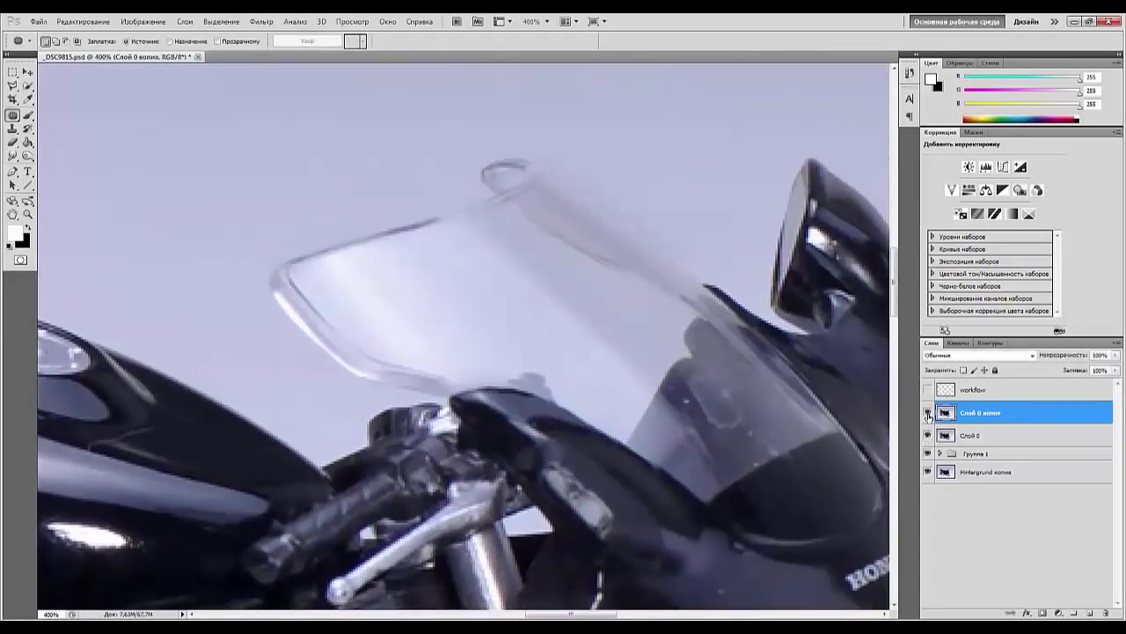
pyautogui.click(929, 414)
pyautogui.hotkey('ctrl', '0')
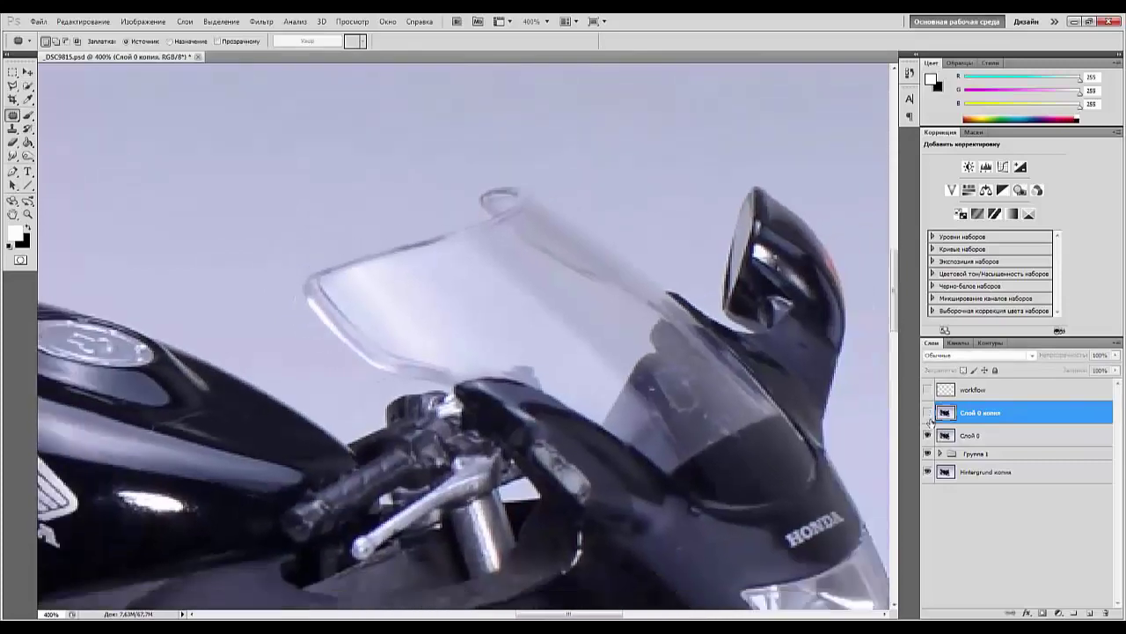
pyautogui.hotkey('ctrl', '-')
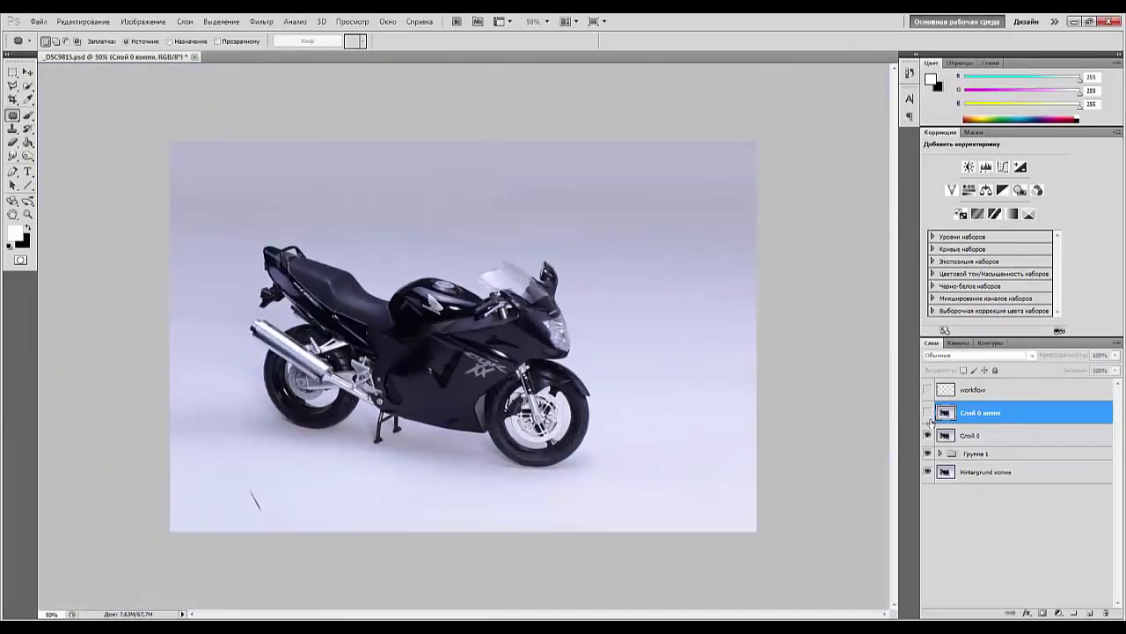
pyautogui.click(927, 412)
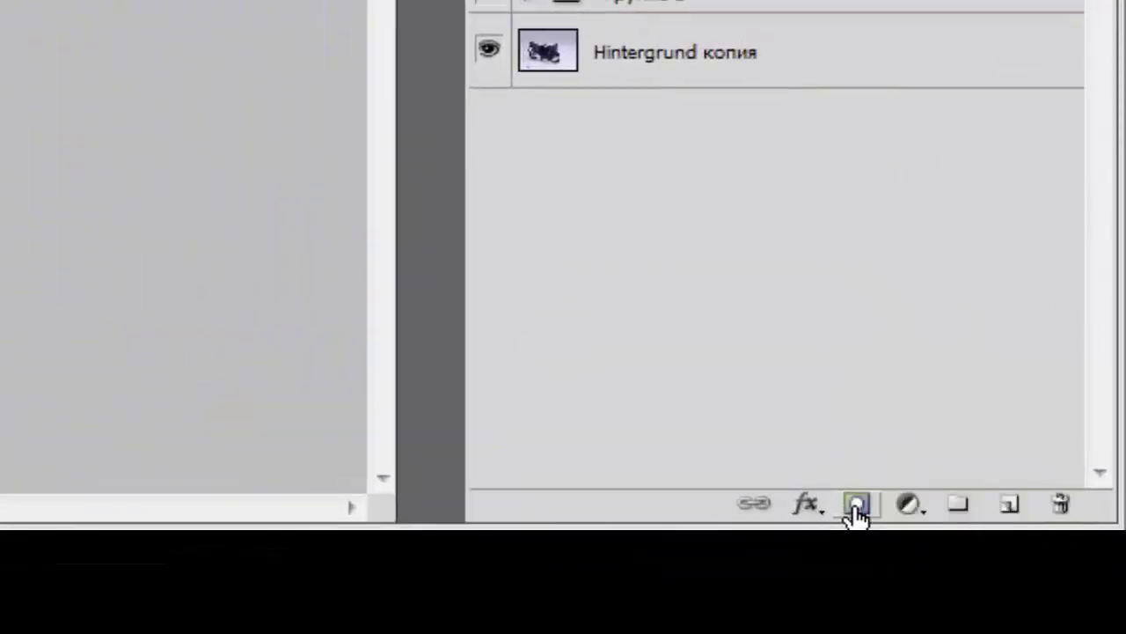
# Add a black mask to Слой 0 копия and paint the background around the motorcycle white on it with a 484 px brush.
pyautogui.keyDown('alt'); pyautogui.click(858, 505); pyautogui.keyUp('alt')
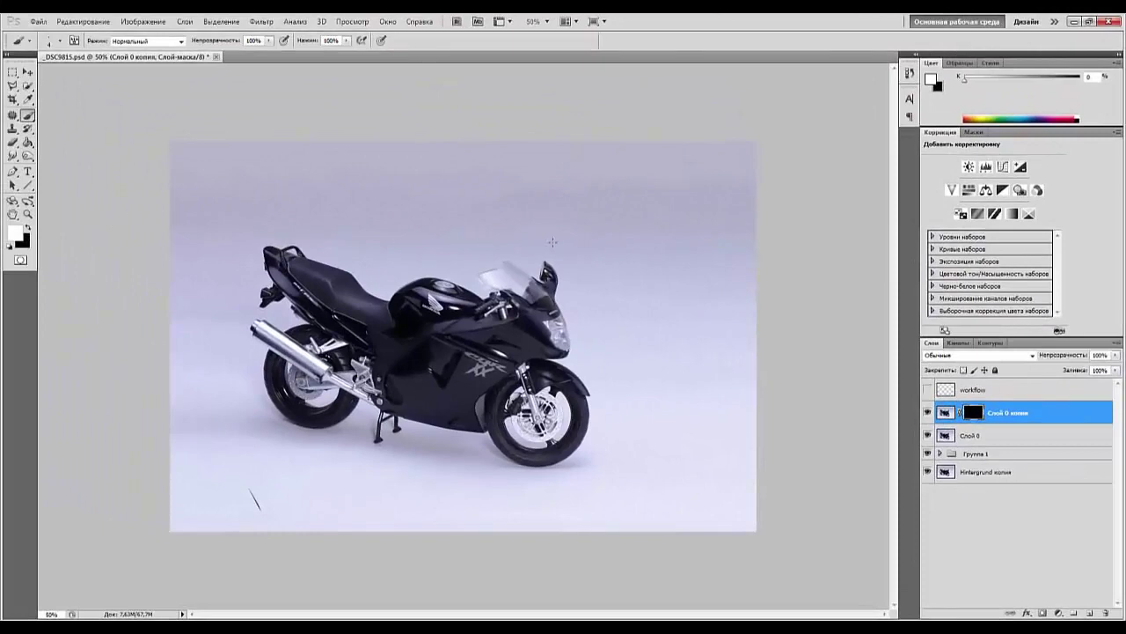
pyautogui.rightClick(553, 242)
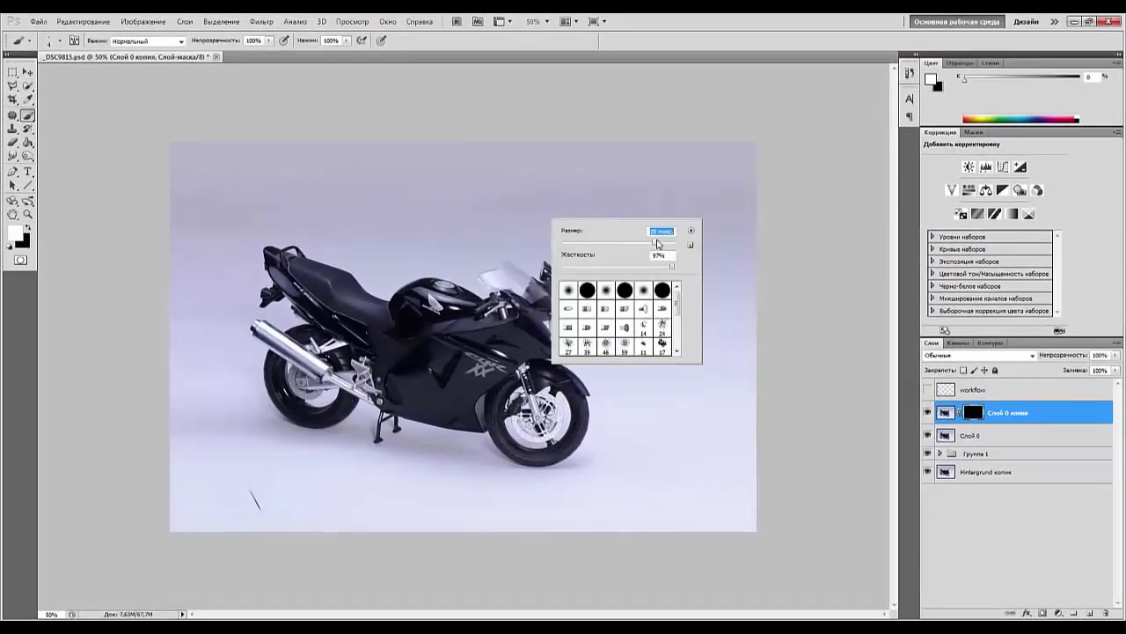
pyautogui.press('Return')
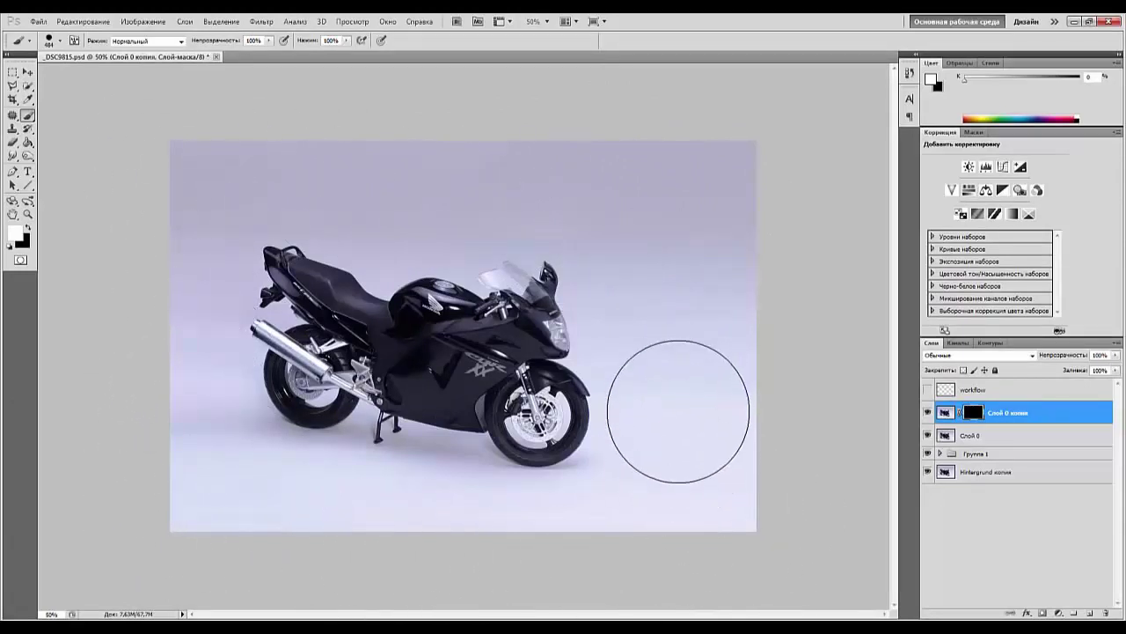
pyautogui.moveTo(678, 411)
pyautogui.mouseDown()
pyautogui.moveTo(617, 197)
pyautogui.moveTo(307, 182)
pyautogui.moveTo(163, 355)
pyautogui.moveTo(223, 616)
pyautogui.mouseUp()
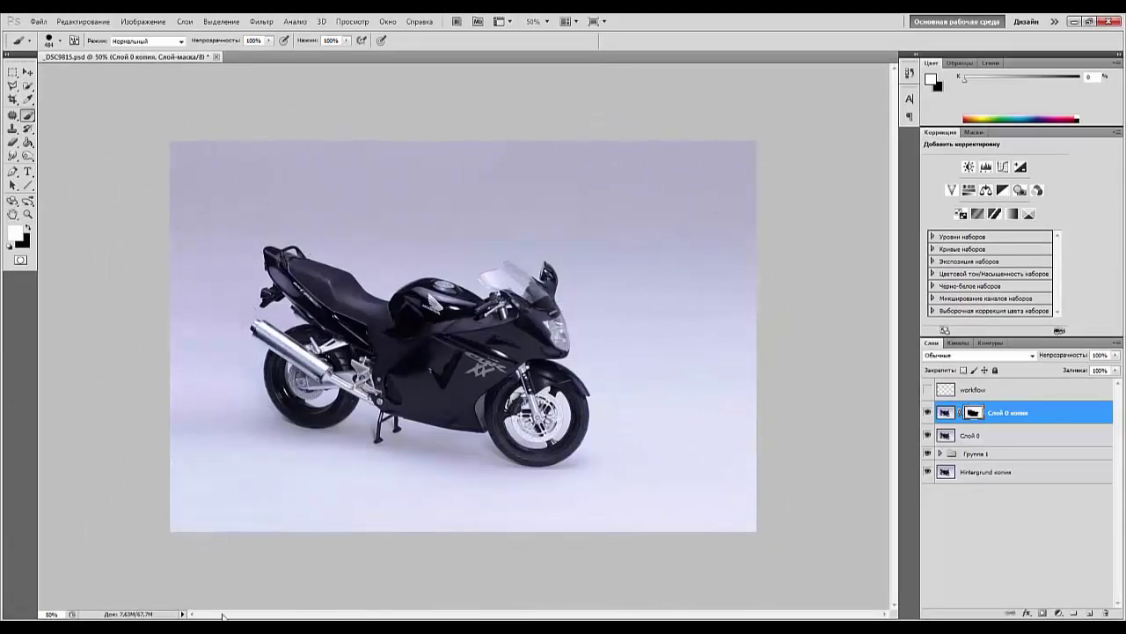
# Paint black on the mask over the windshield with a 44 px brush to restore its original detail, and switch back to white.
pyautogui.hotkey('ctrl', '+')
pyautogui.hotkey('ctrl', '+')
pyautogui.hotkey('ctrl', '+')
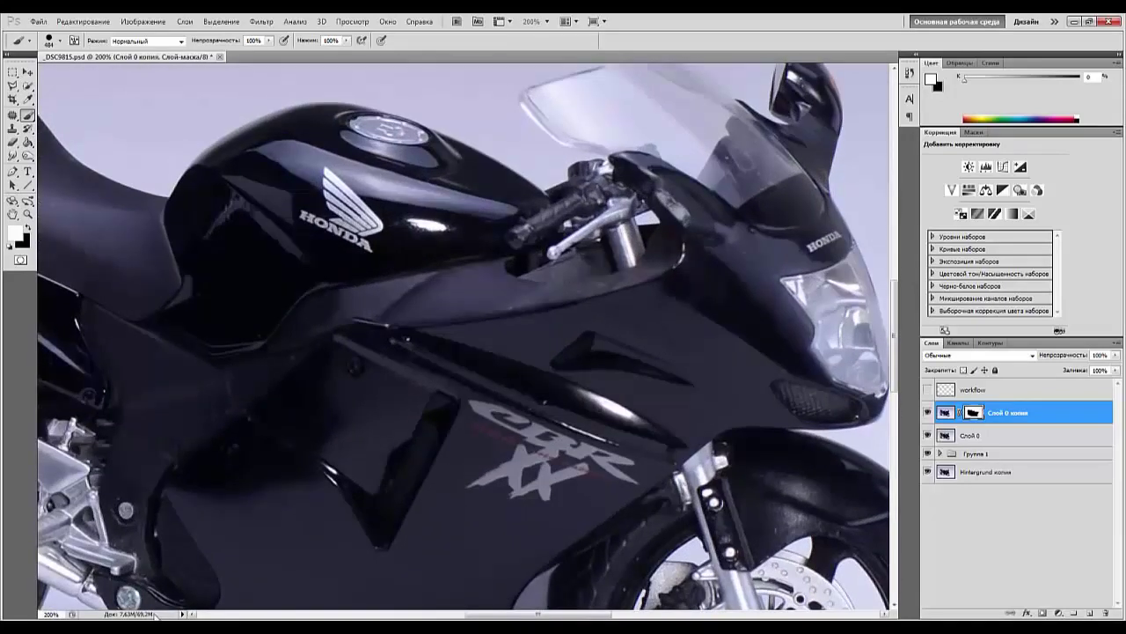
pyautogui.scroll(5, 467, 341)
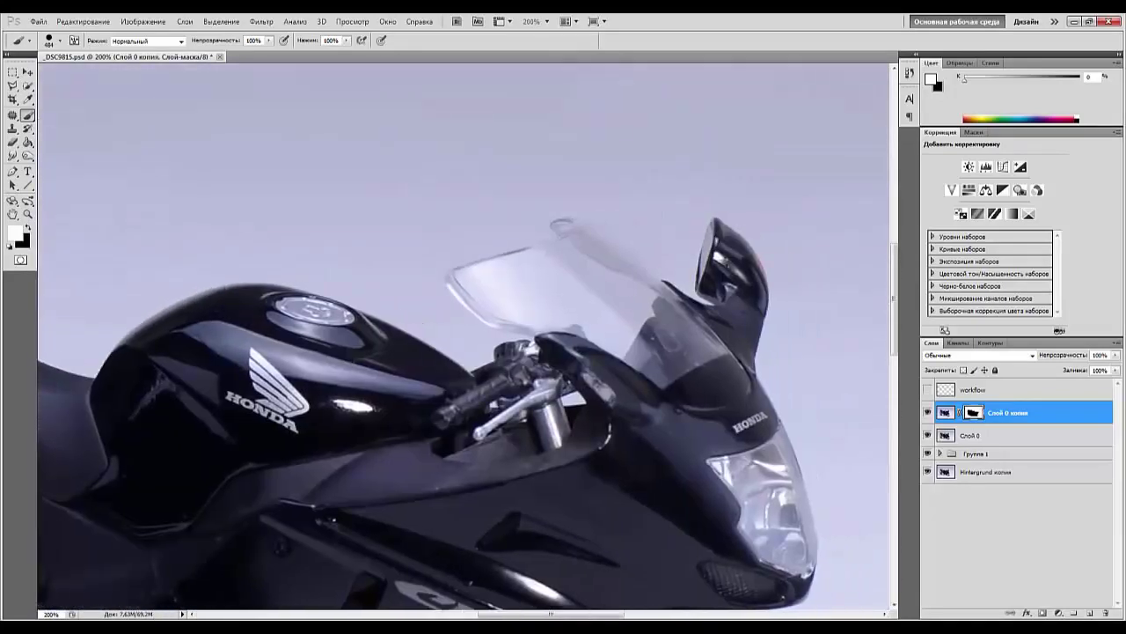
pyautogui.rightClick(506, 274)
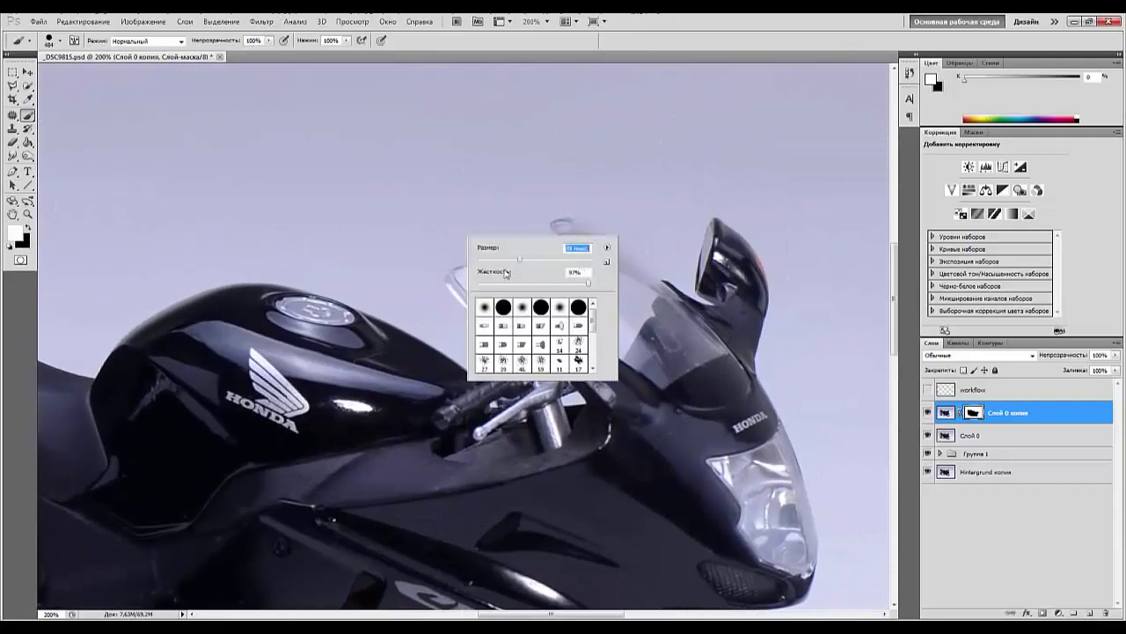
pyautogui.click(28, 227)
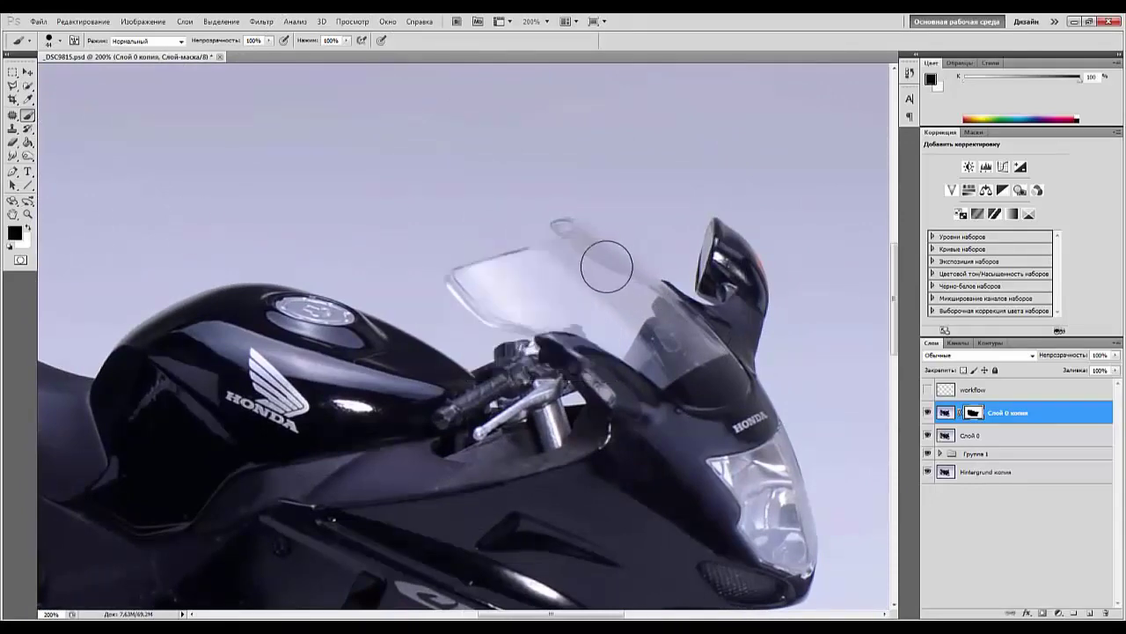
pyautogui.moveTo(607, 266)
pyautogui.mouseDown()
pyautogui.moveTo(661, 307)
pyautogui.moveTo(564, 235)
pyautogui.moveTo(532, 268)
pyautogui.moveTo(485, 282)
pyautogui.moveTo(504, 305)
pyautogui.moveTo(531, 284)
pyautogui.mouseUp()
pyautogui.click(27, 228)
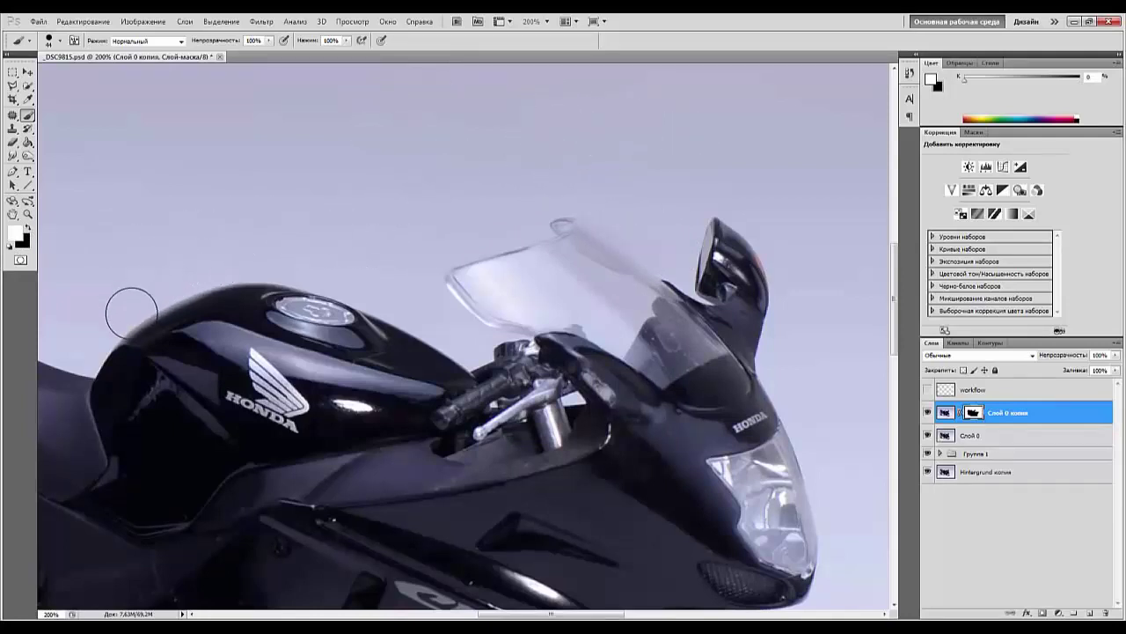
# Merge the masked Слой 0 копия down into Слой 0 and duplicate the merged layer.
pyautogui.hotkey('ctrl', '-')
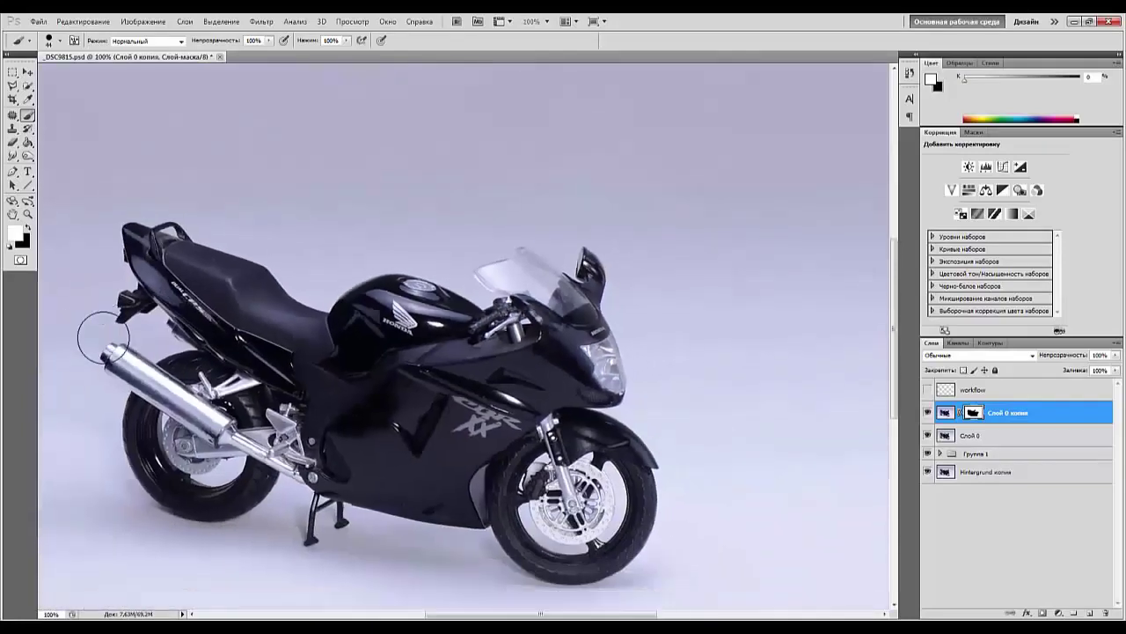
pyautogui.hotkey('ctrl', '-')
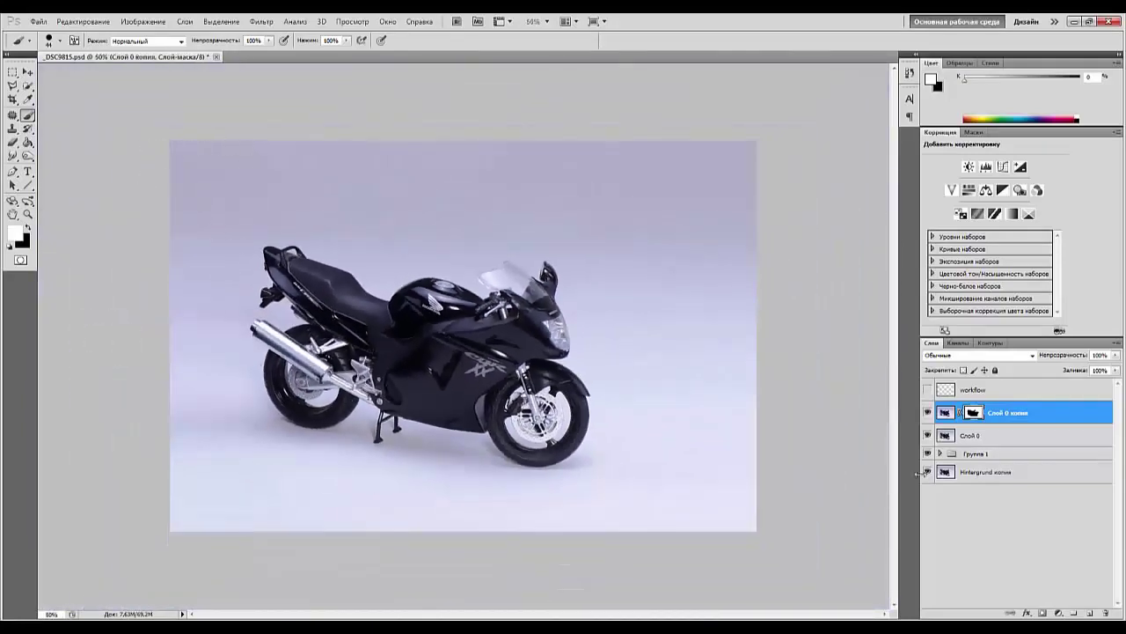
pyautogui.click(1018, 413)
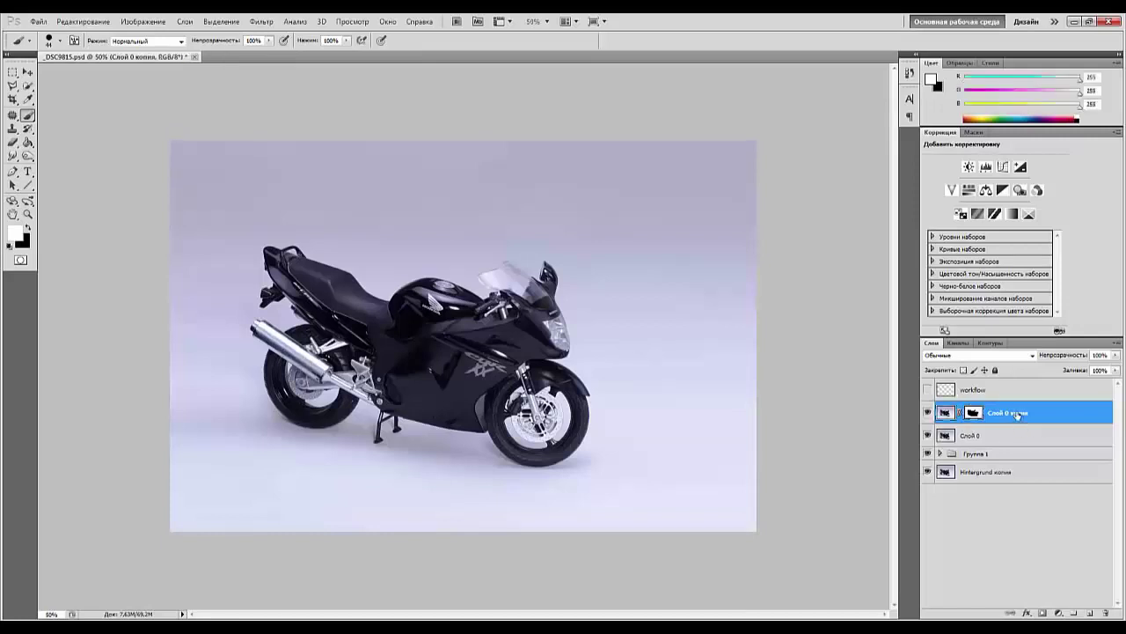
pyautogui.hotkey('ctrl', 'e')
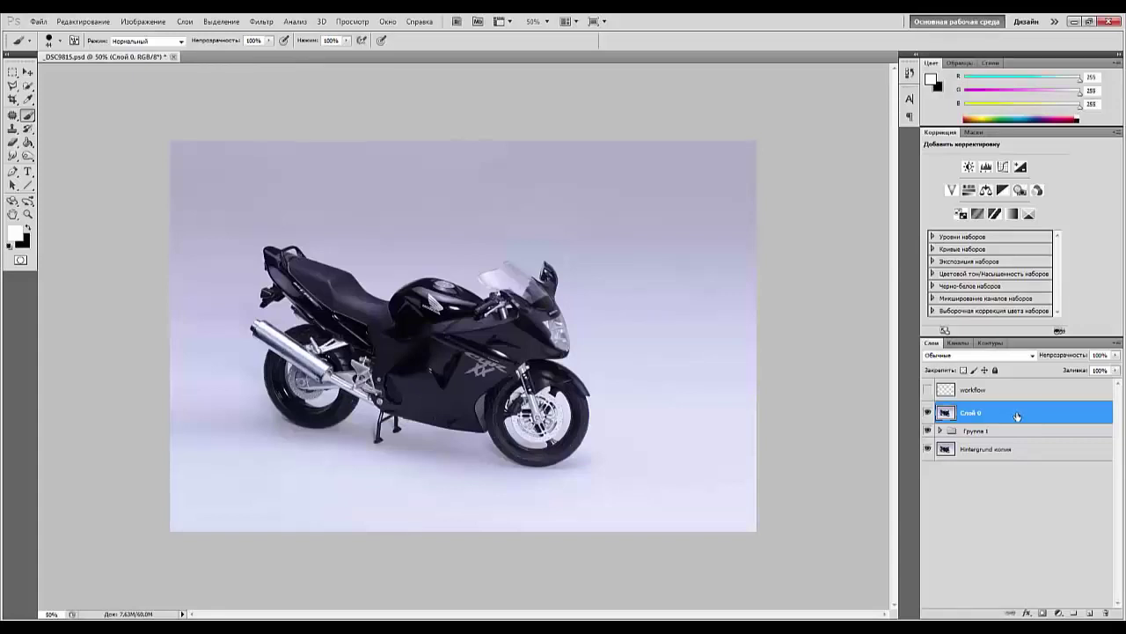
pyautogui.moveTo(1030, 419); pyautogui.dragTo(1091, 611)
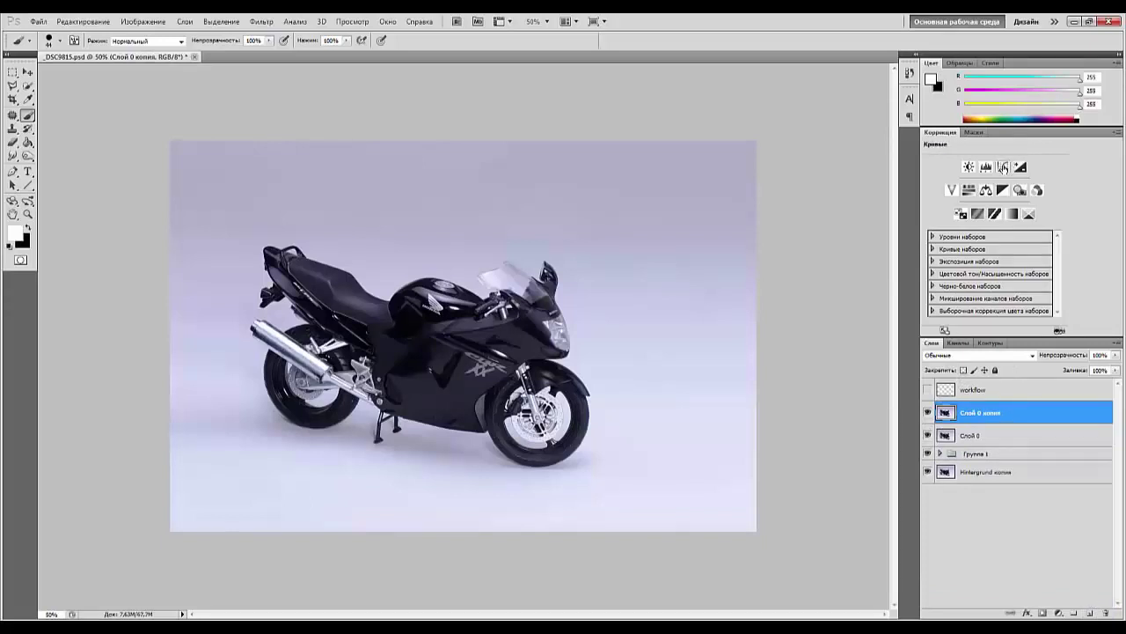
# Add a Levels adjustment clipped to Слой 0 копия with white input 241, midtones 1.24 and black output 5.
pyautogui.click(985, 167)
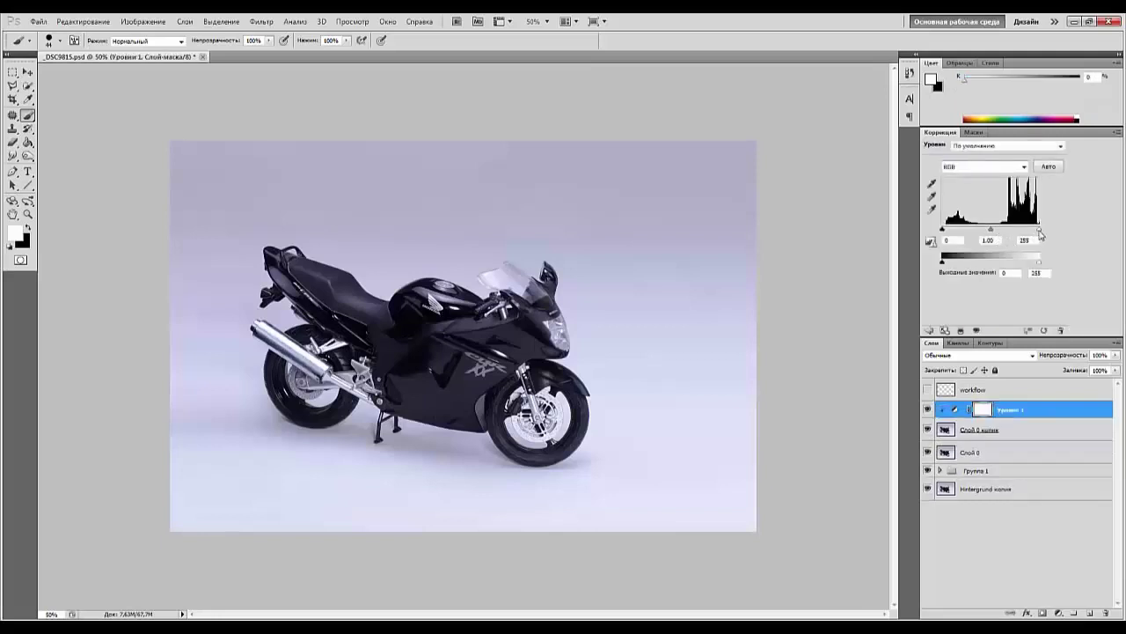
pyautogui.moveTo(1041, 233)
pyautogui.mouseDown()
pyautogui.moveTo(977, 232)
pyautogui.moveTo(1036, 233)
pyautogui.mouseUp()
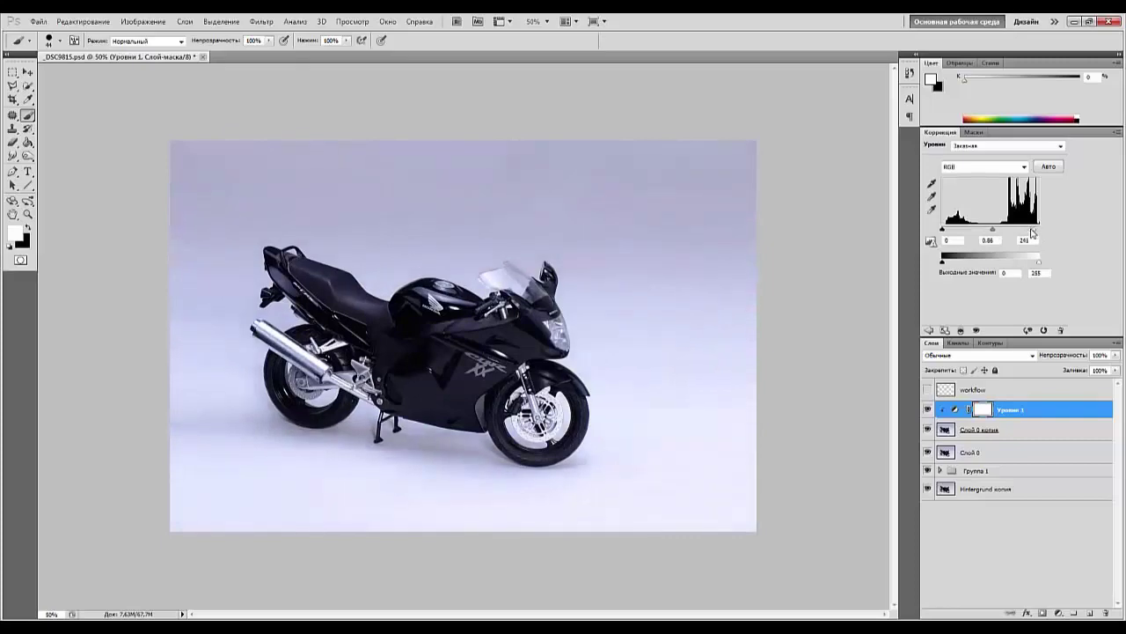
pyautogui.moveTo(944, 262); pyautogui.dragTo(945, 262)
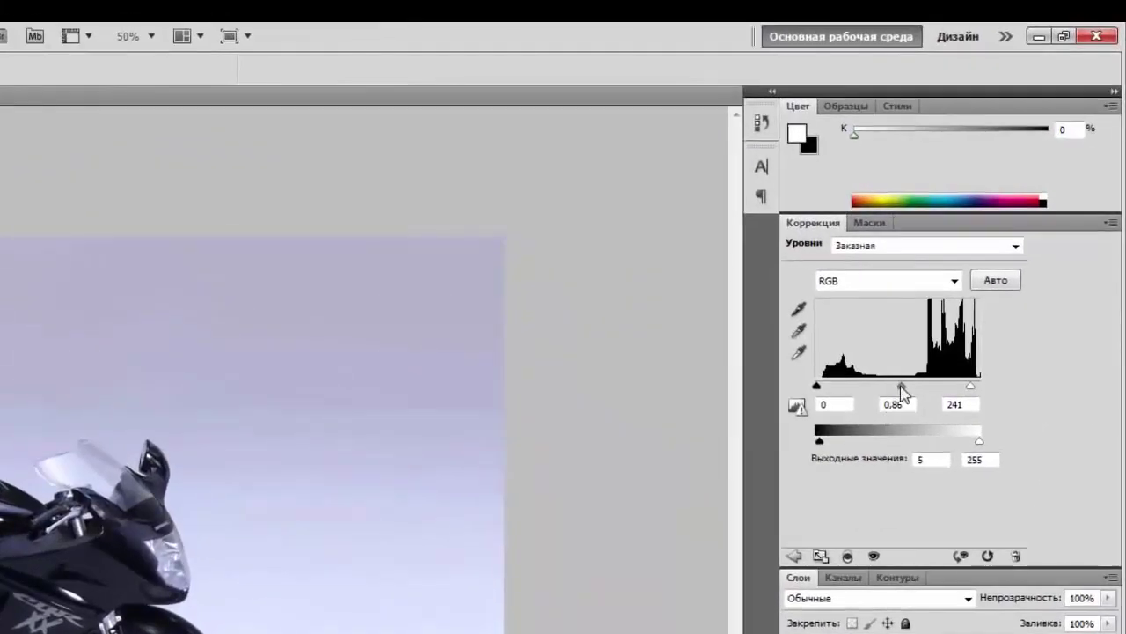
pyautogui.moveTo(904, 394); pyautogui.dragTo(885, 388)
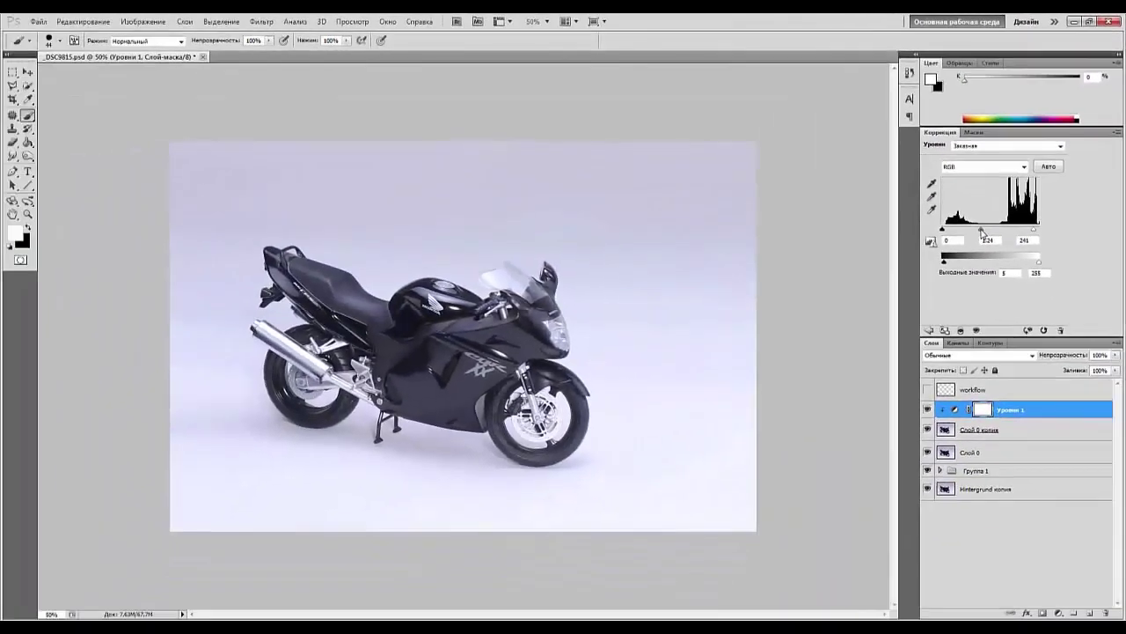
# Raise the Levels midtones to 1.41 and invert the adjustment's mask to black.
pyautogui.moveTo(969, 253); pyautogui.dragTo(965, 255)
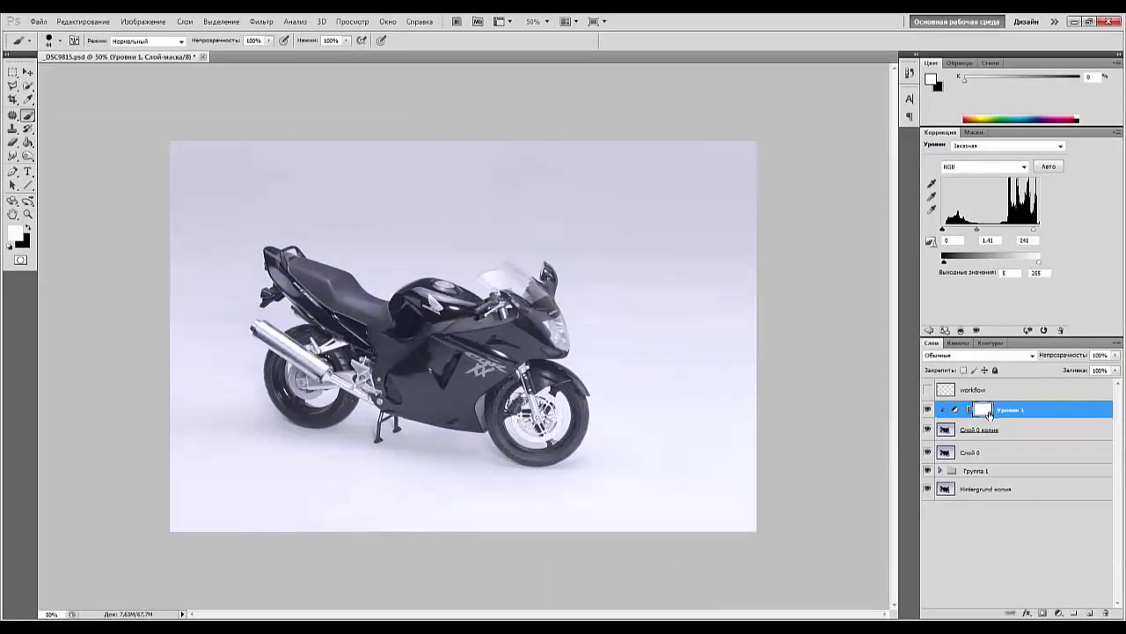
pyautogui.hotkey('ctrl', 'i')
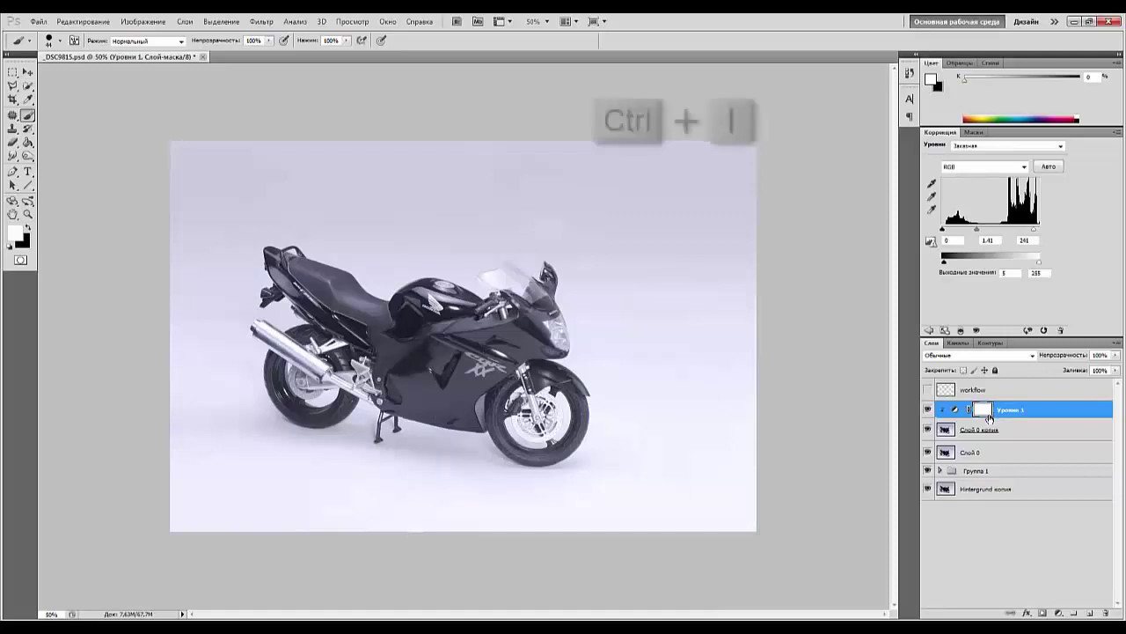
# Draw white foreground-to-transparent linear gradients on the Levels mask, upward from the photo's lower edge to about the wheels.
pyautogui.click(28, 229)
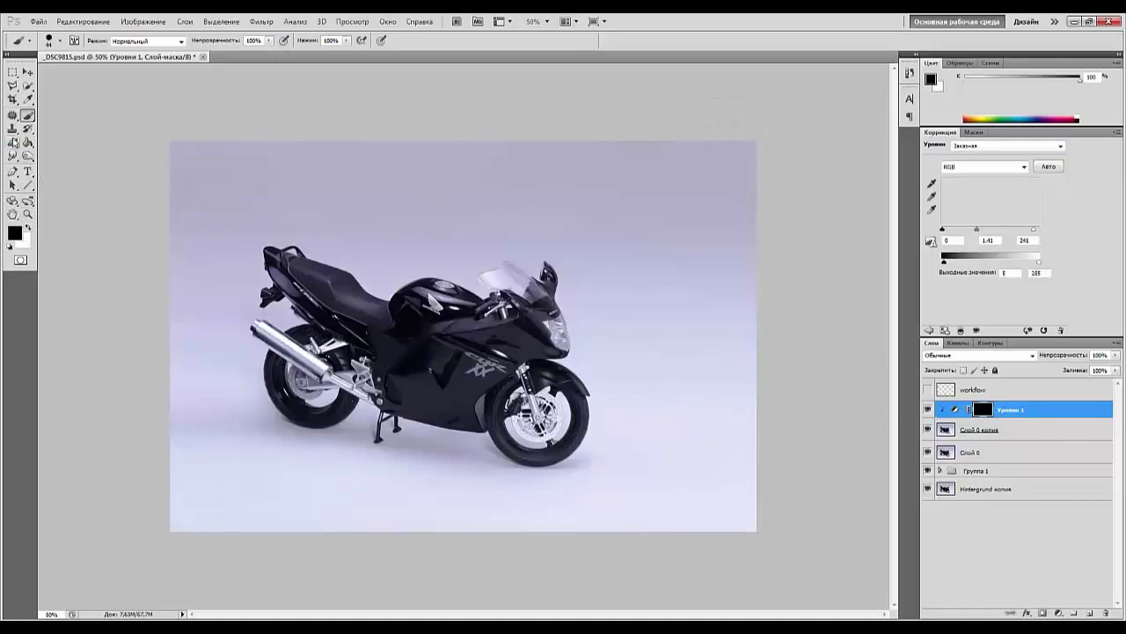
pyautogui.click(29, 143)
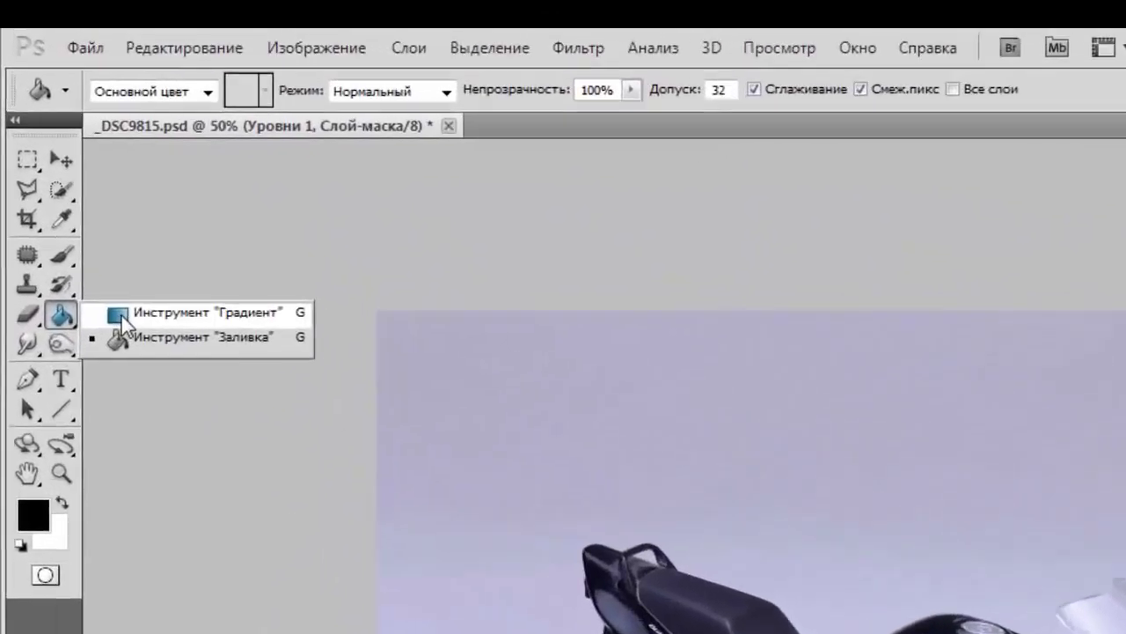
pyautogui.click(54, 141)
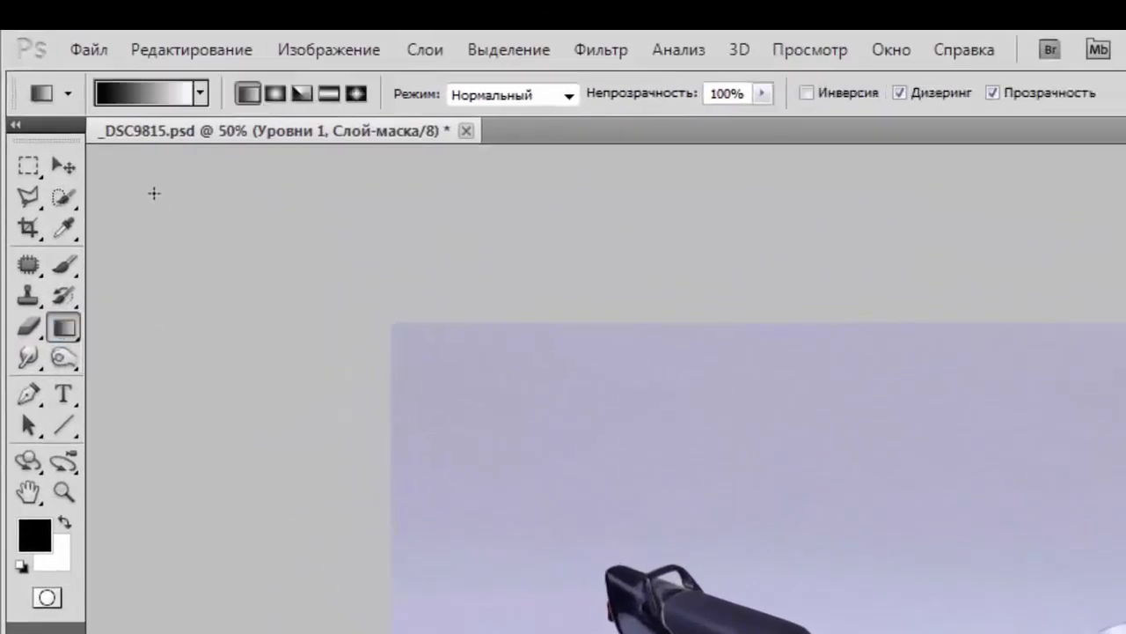
pyautogui.click(202, 92)
pyautogui.click(104, 148)
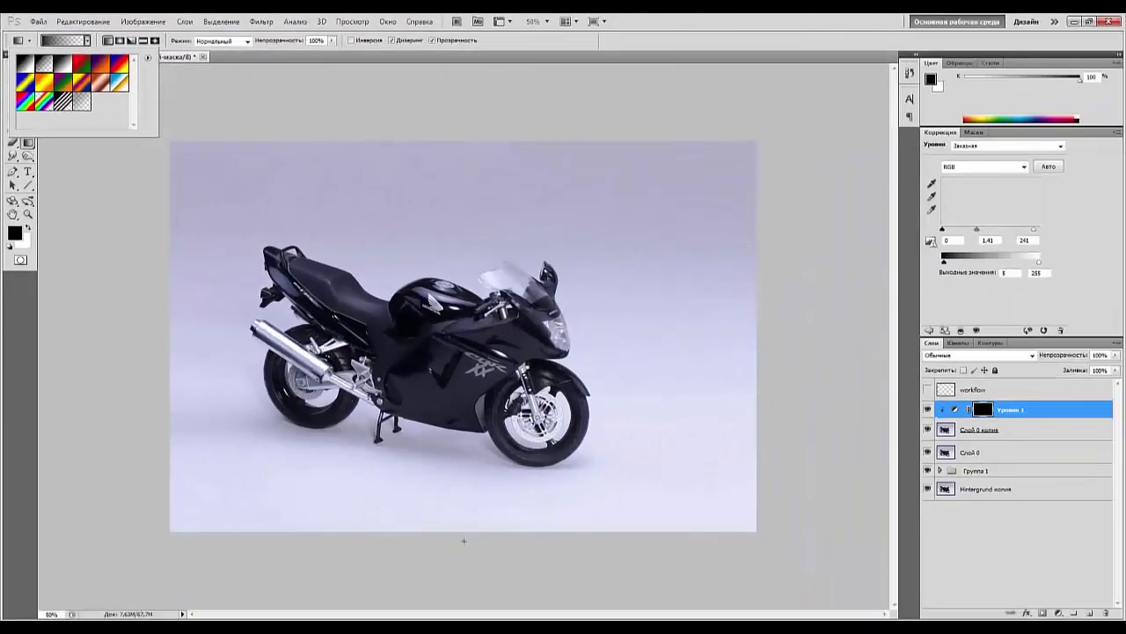
pyautogui.moveTo(464, 540); pyautogui.dragTo(461, 444)
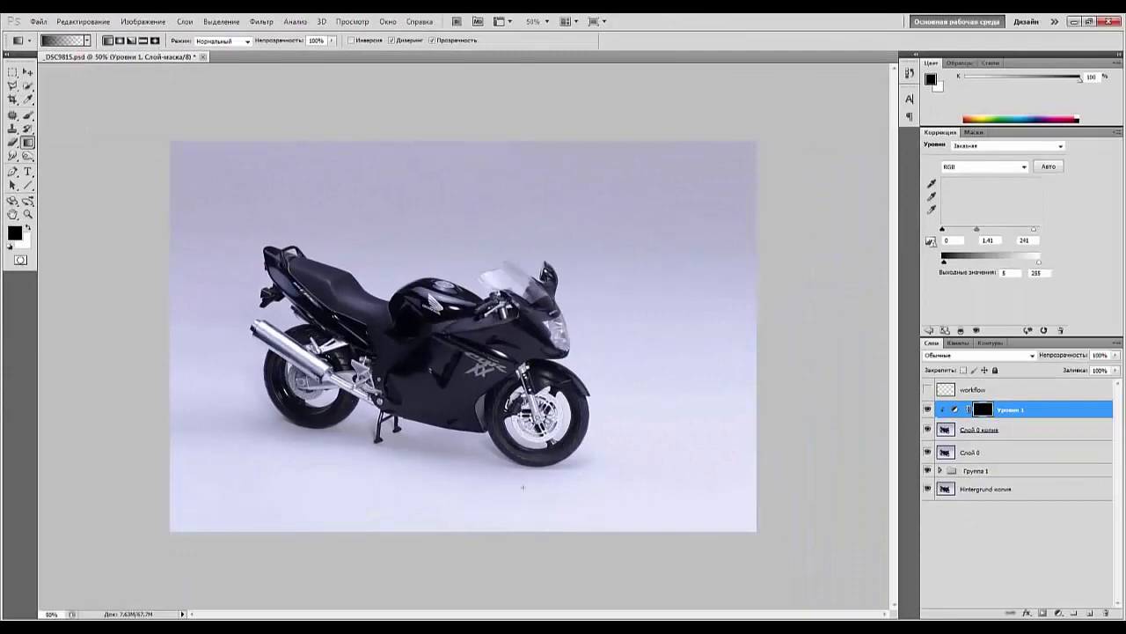
pyautogui.click(27, 227)
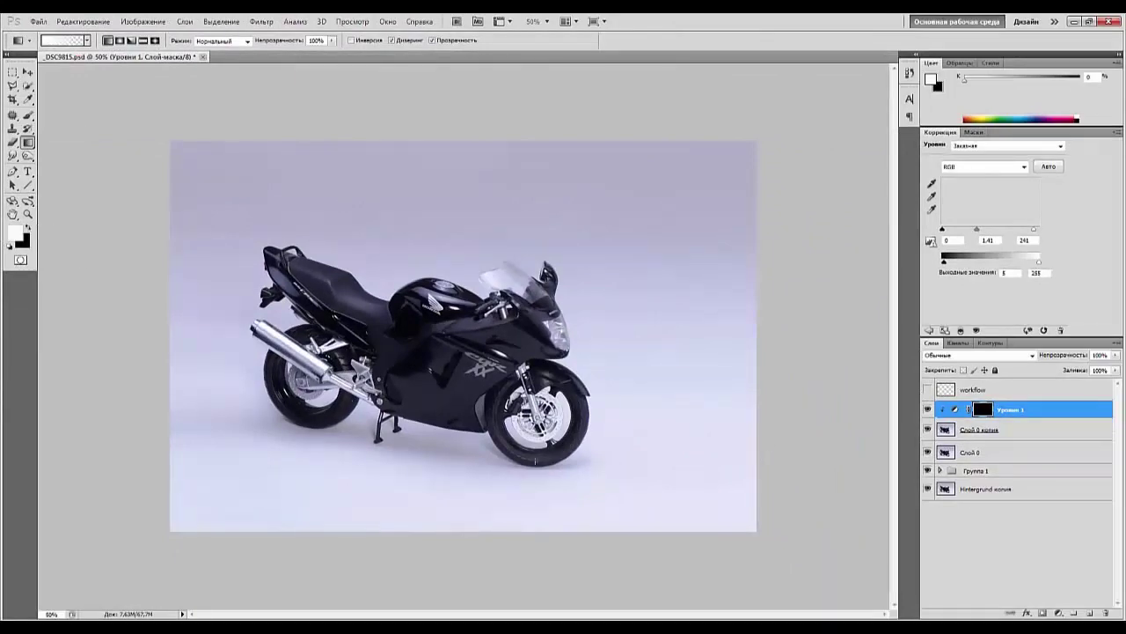
pyautogui.moveTo(475, 531); pyautogui.dragTo(466, 457)
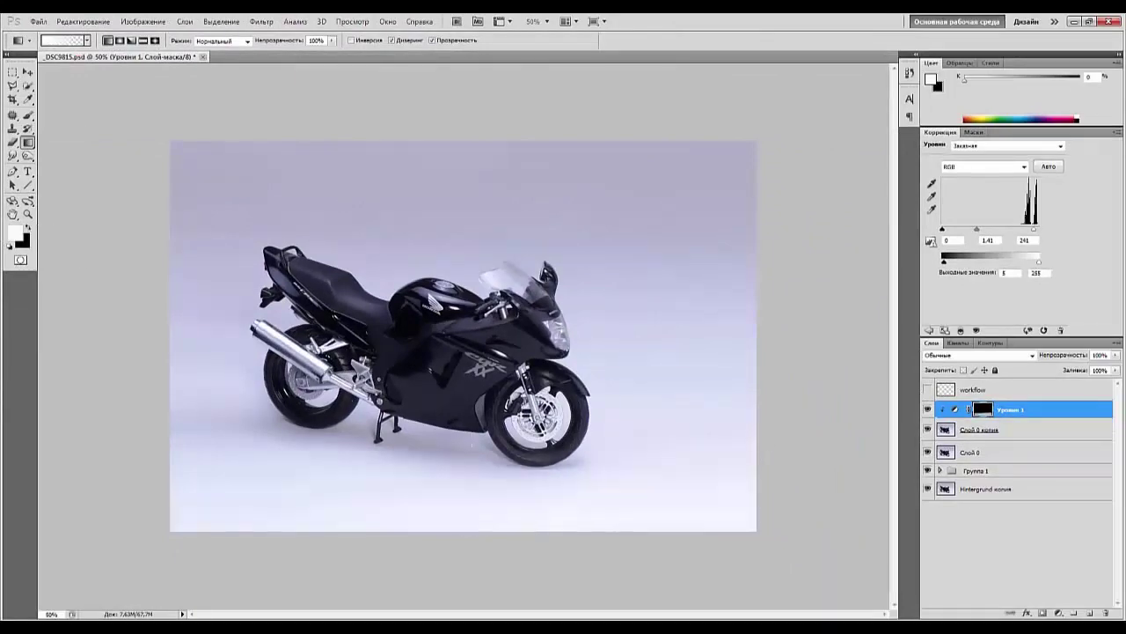
pyautogui.moveTo(442, 517); pyautogui.dragTo(440, 421)
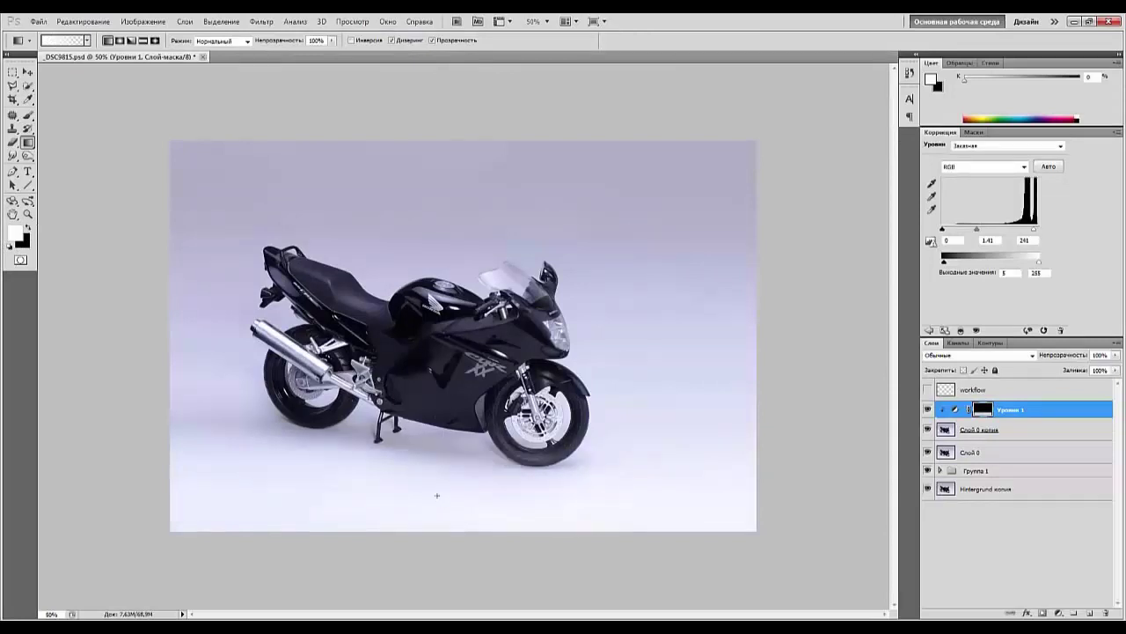
pyautogui.moveTo(437, 496); pyautogui.dragTo(437, 412)
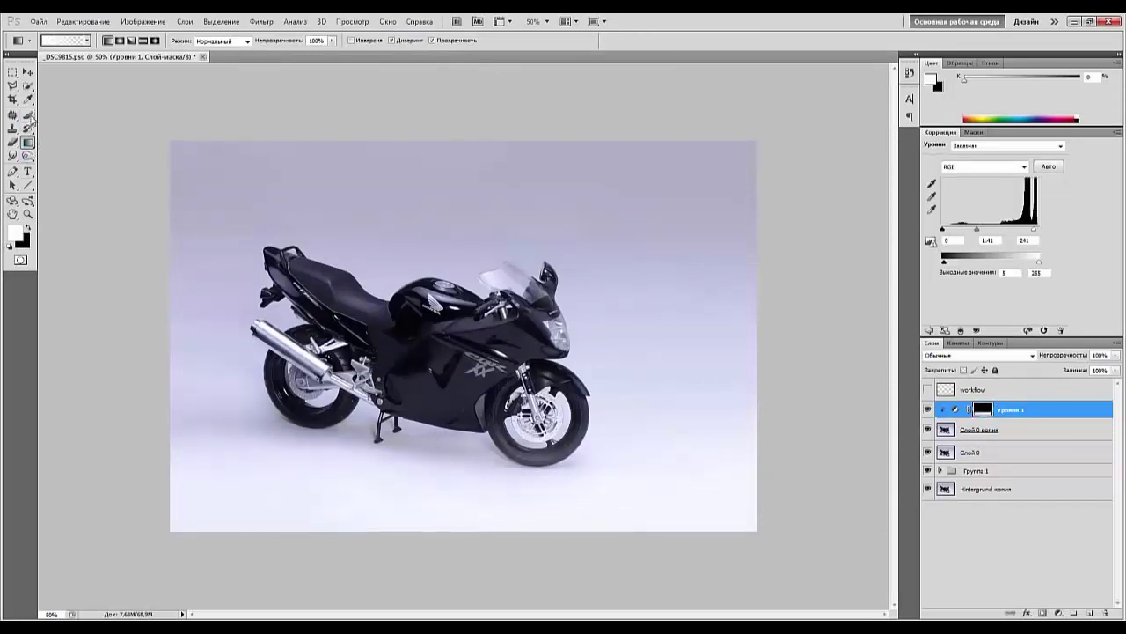
# Paint black on the Levels mask over the lower part of the motorcycle with a soft 70 px brush to restore its dark tones.
pyautogui.click(27, 115)
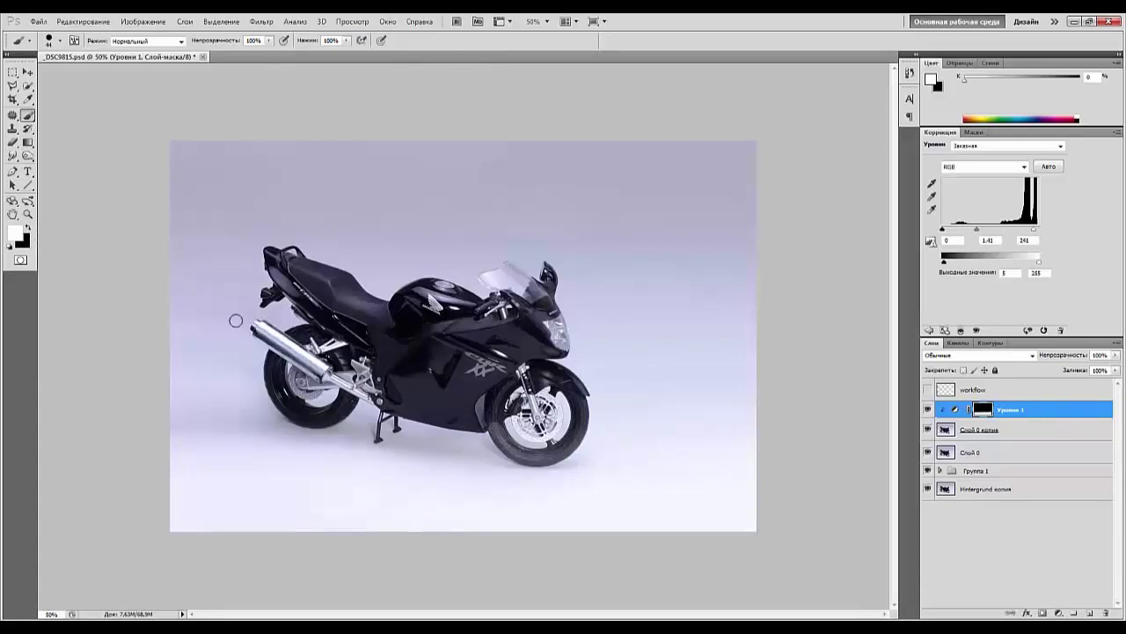
pyautogui.click(27, 229)
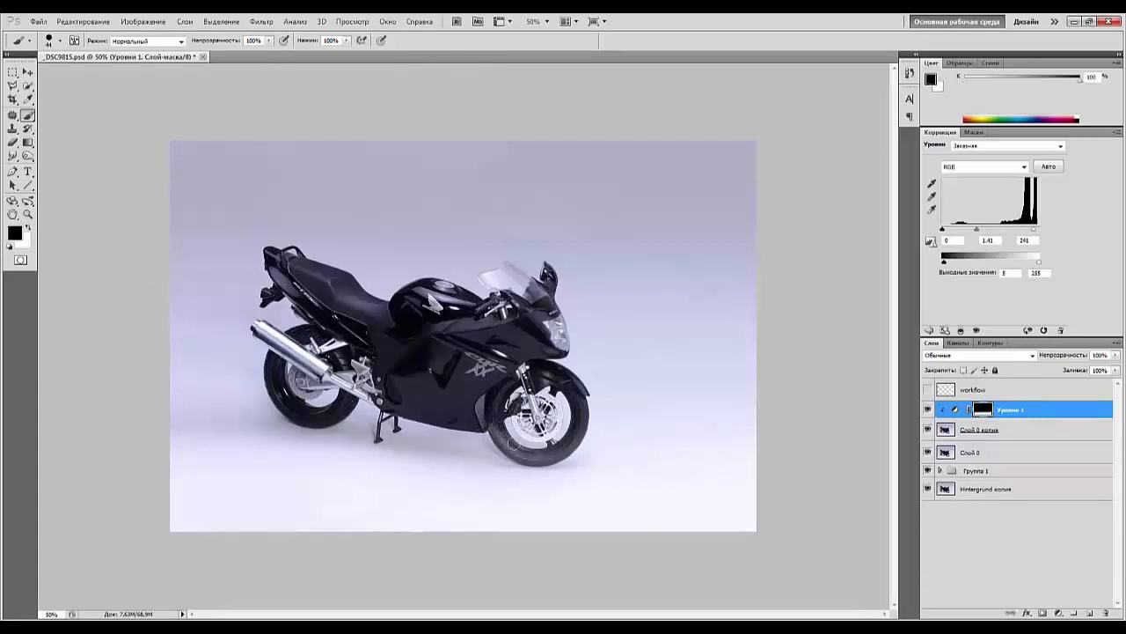
pyautogui.rightClick(582, 397)
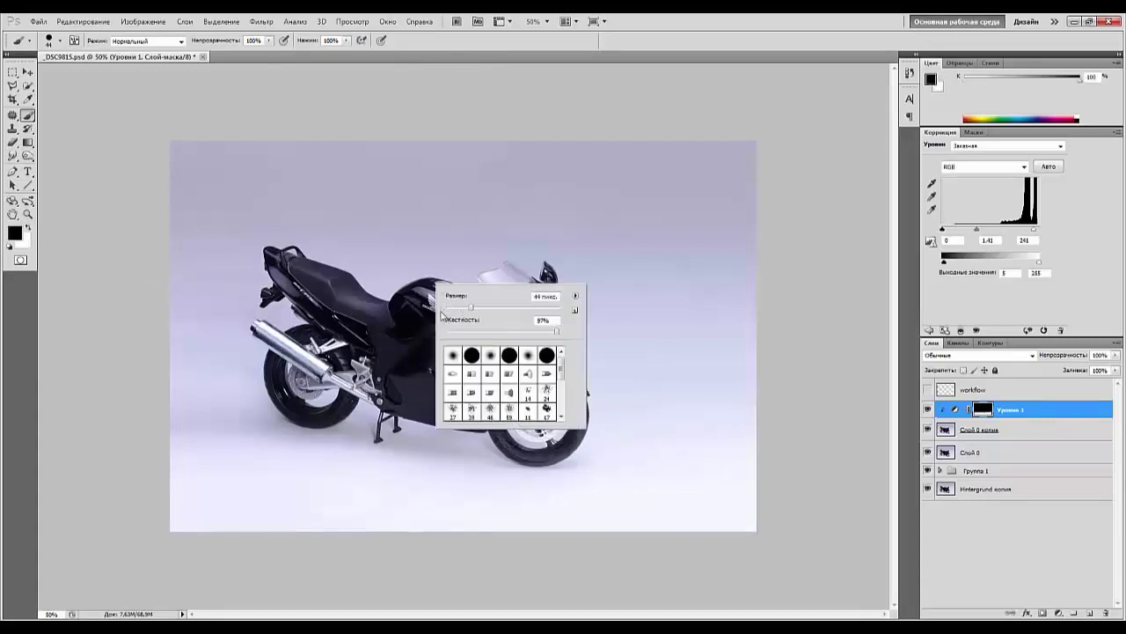
pyautogui.moveTo(552, 331); pyautogui.dragTo(424, 323)
pyautogui.click(464, 307)
pyautogui.write('70')
pyautogui.press('Return')
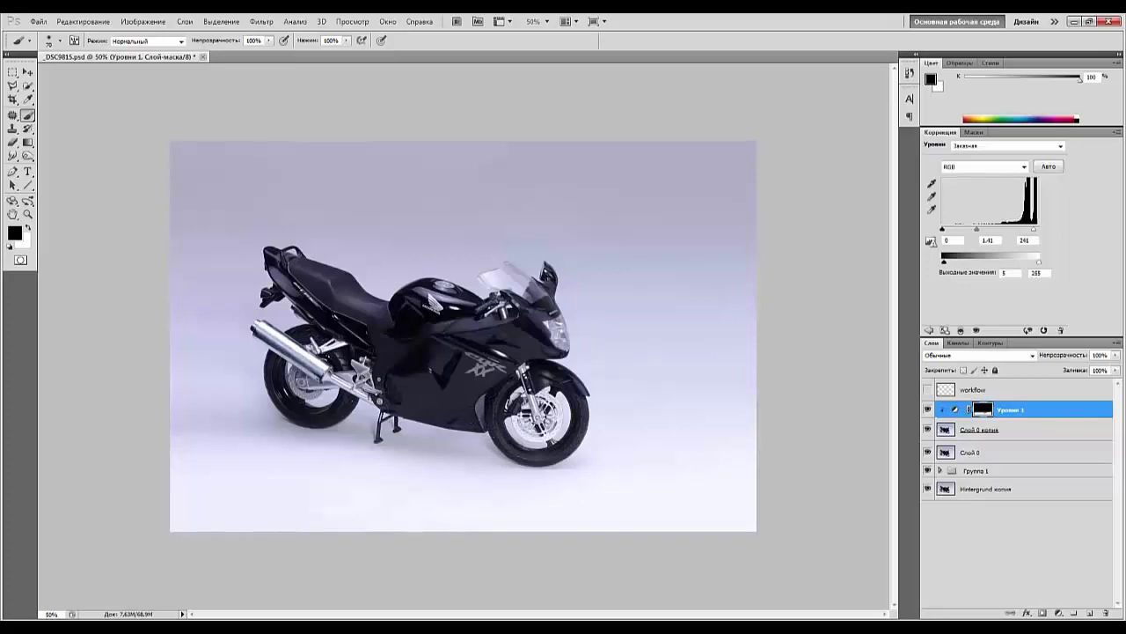
# Examine the motorcycle and the lightened foreground at different magnifications.
pyautogui.hotkey('ctrl', '-')
pyautogui.hotkey('ctrl', '-')
pyautogui.hotkey('ctrl', '-')
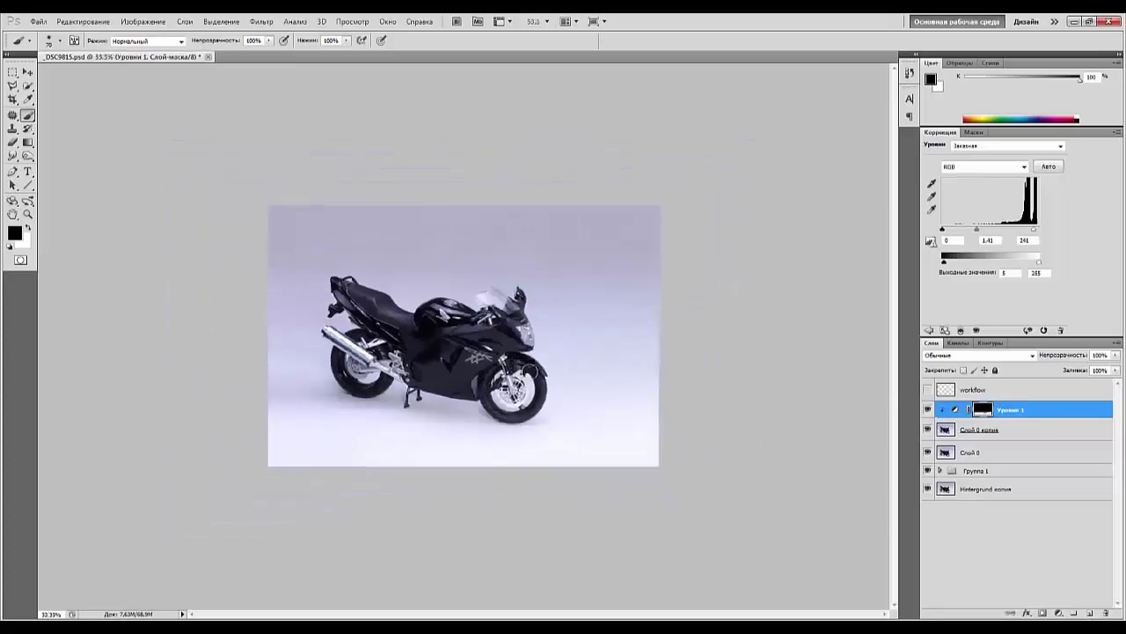
pyautogui.hotkey('ctrl', '+')
pyautogui.hotkey('ctrl', '+')
pyautogui.hotkey('ctrl', '+')
pyautogui.hotkey('ctrl', '+')
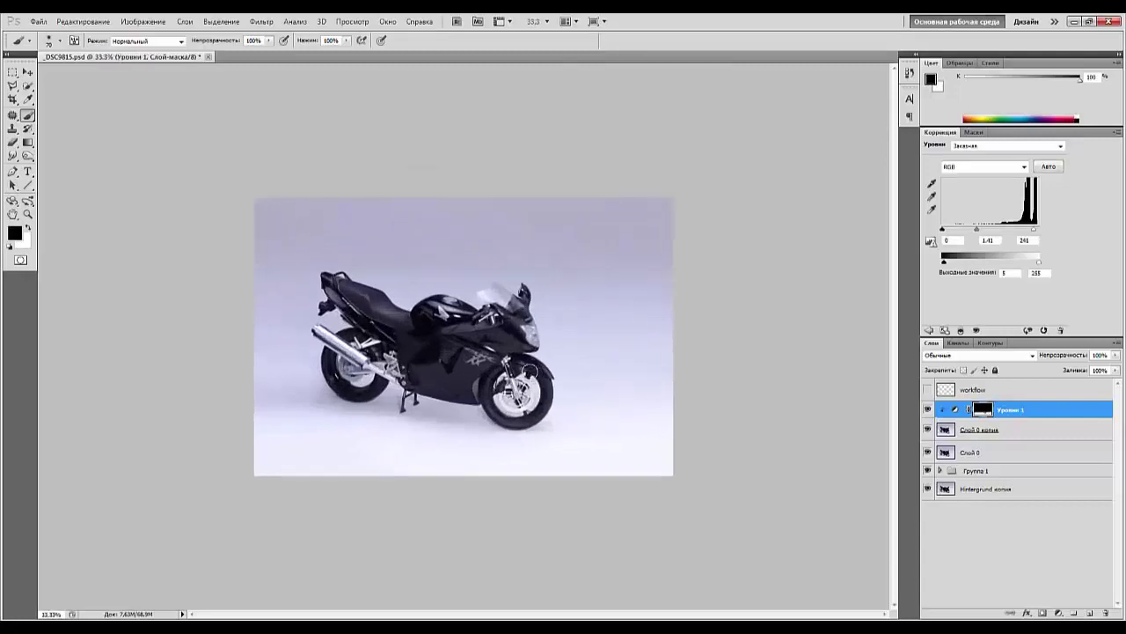
pyautogui.hotkey('ctrl', '-')
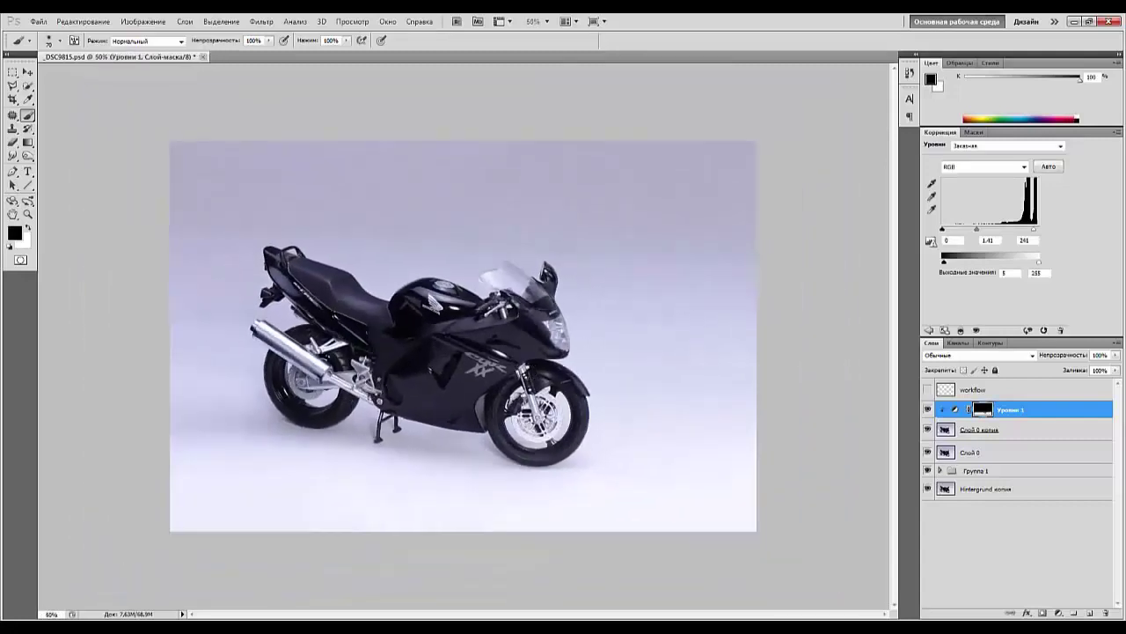
# Stamp all visible layers into a new layer above the Уровни 1 adjustment.
pyautogui.click(1022, 411)
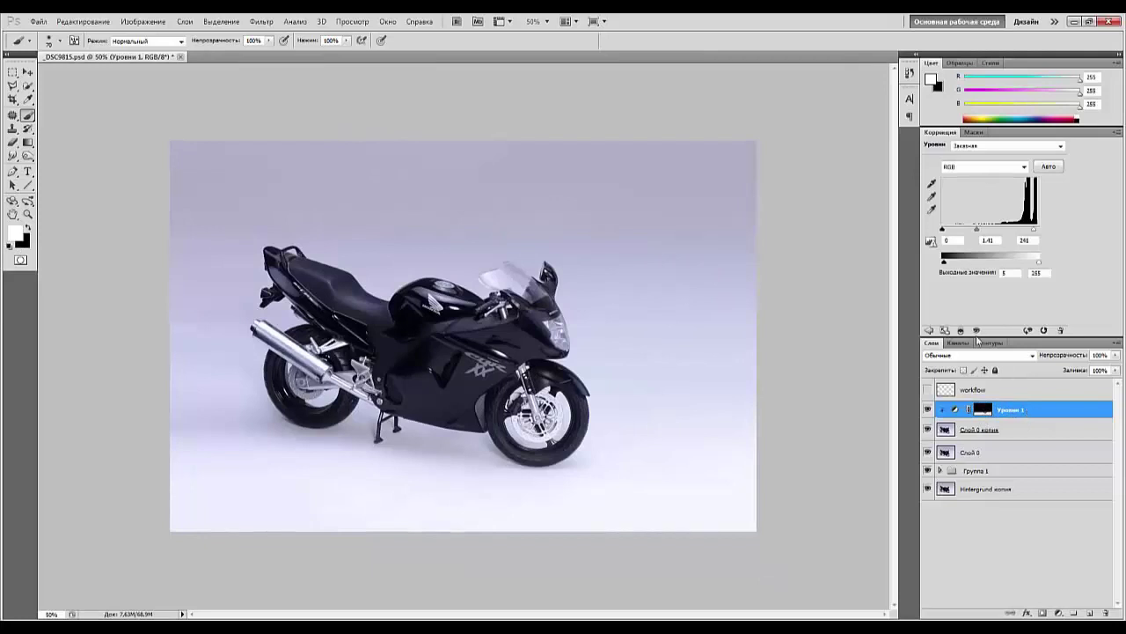
pyautogui.click(929, 331)
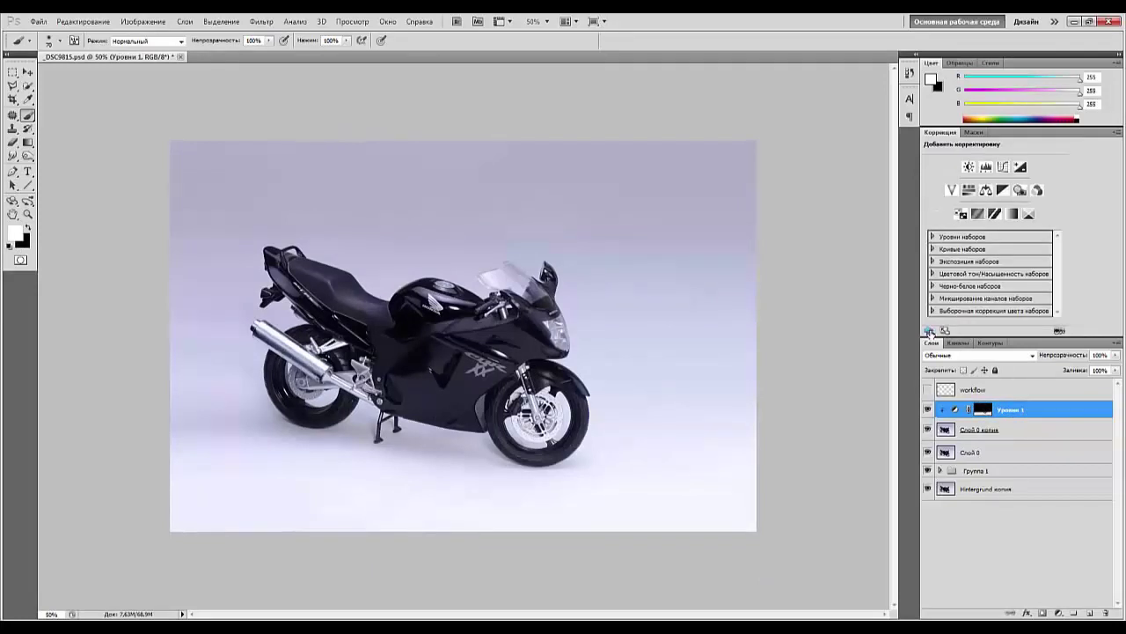
pyautogui.click(1026, 410)
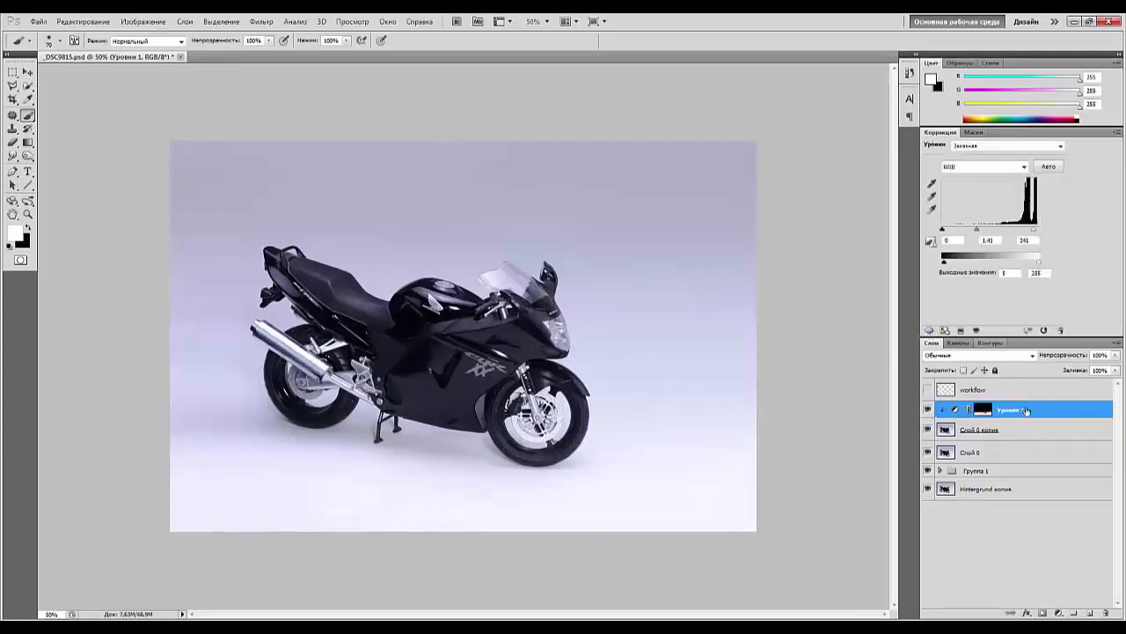
pyautogui.hotkey('ctrl', 'shift', 'alt', 'e')
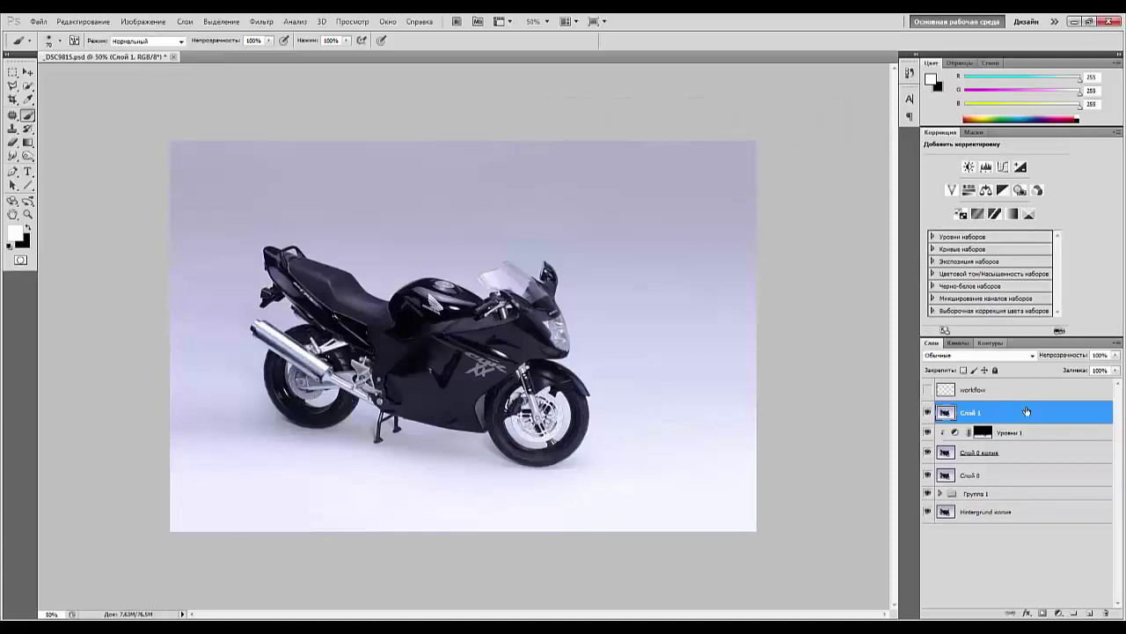
# Add a Black & White adjustment clipped to Слой 1, lower its opacity to 58% and merge it down into Слой 1.
pyautogui.click(1003, 192)
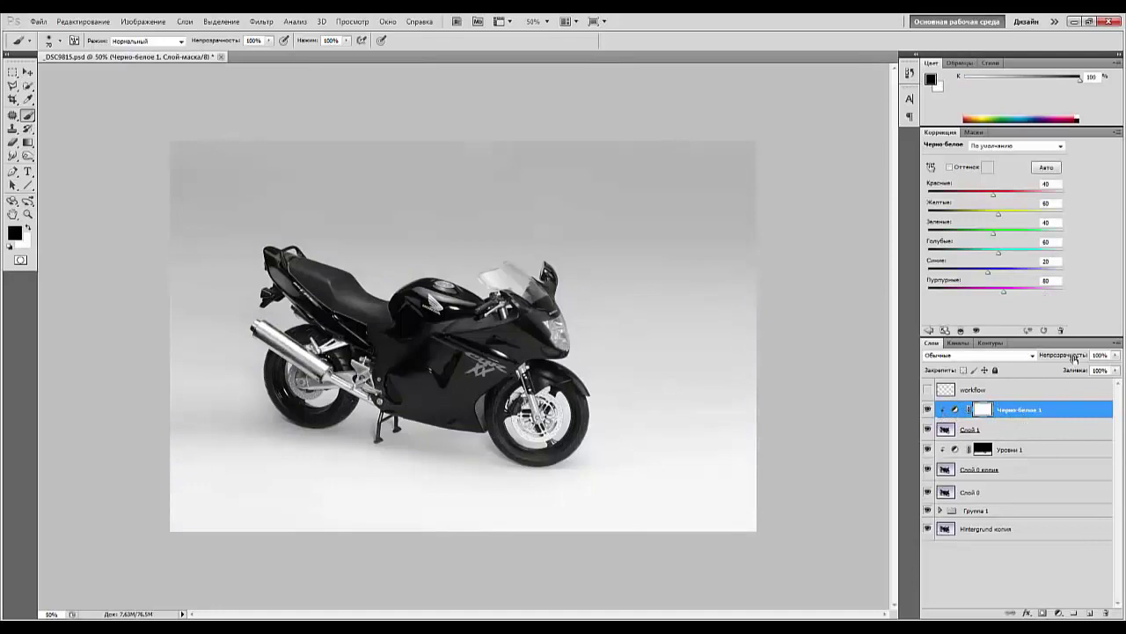
pyautogui.moveTo(1072, 358); pyautogui.dragTo(1048, 358)
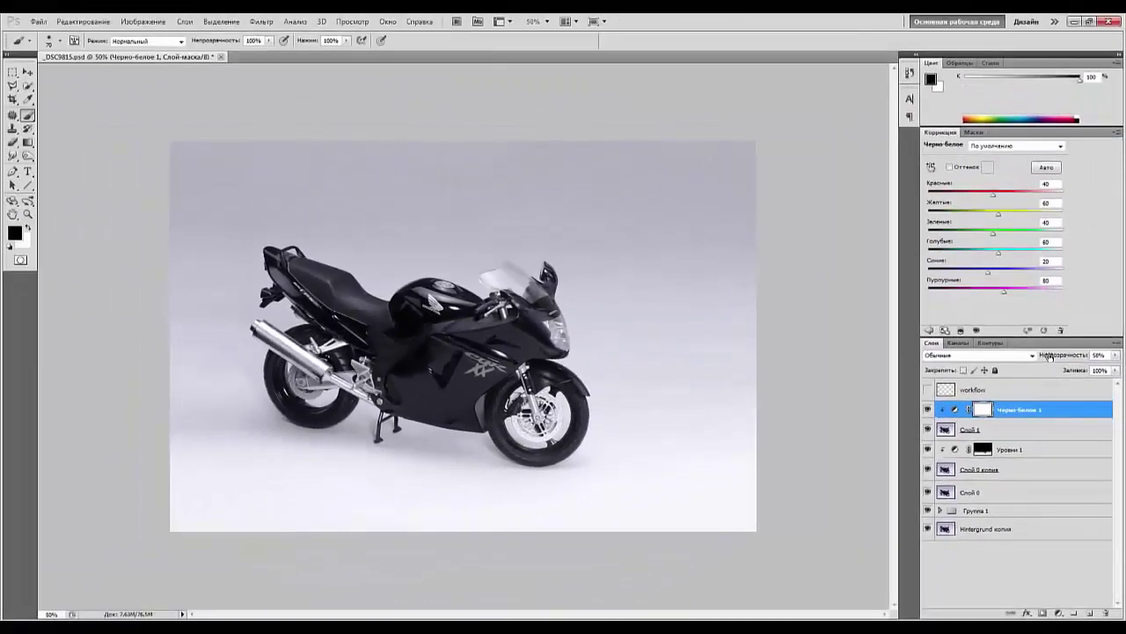
pyautogui.click(1043, 411)
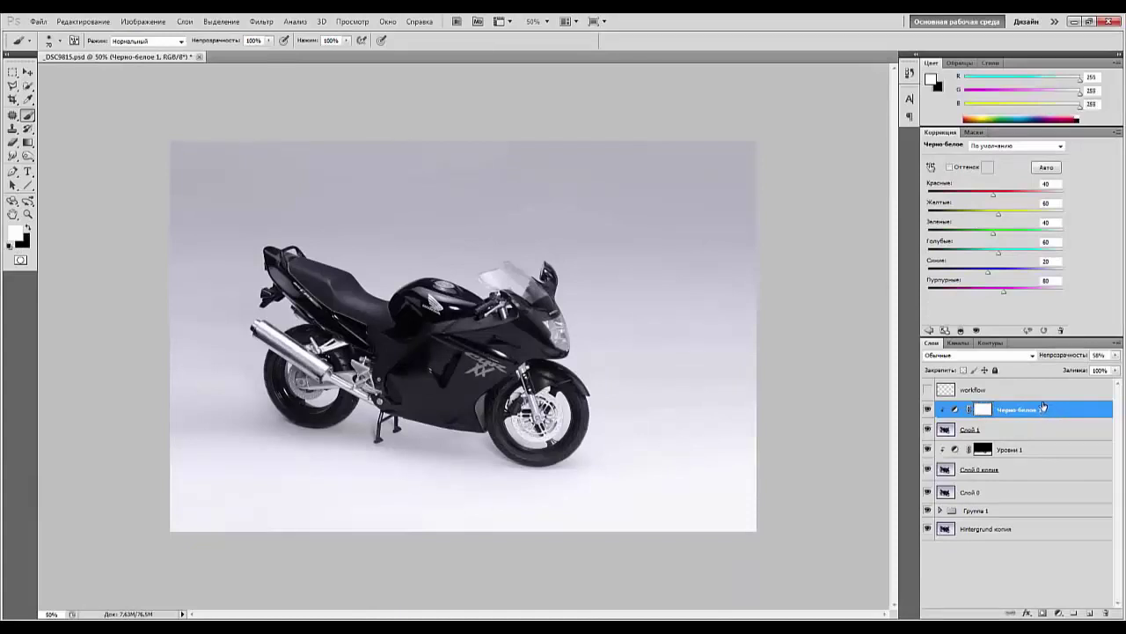
pyautogui.press('Delete')
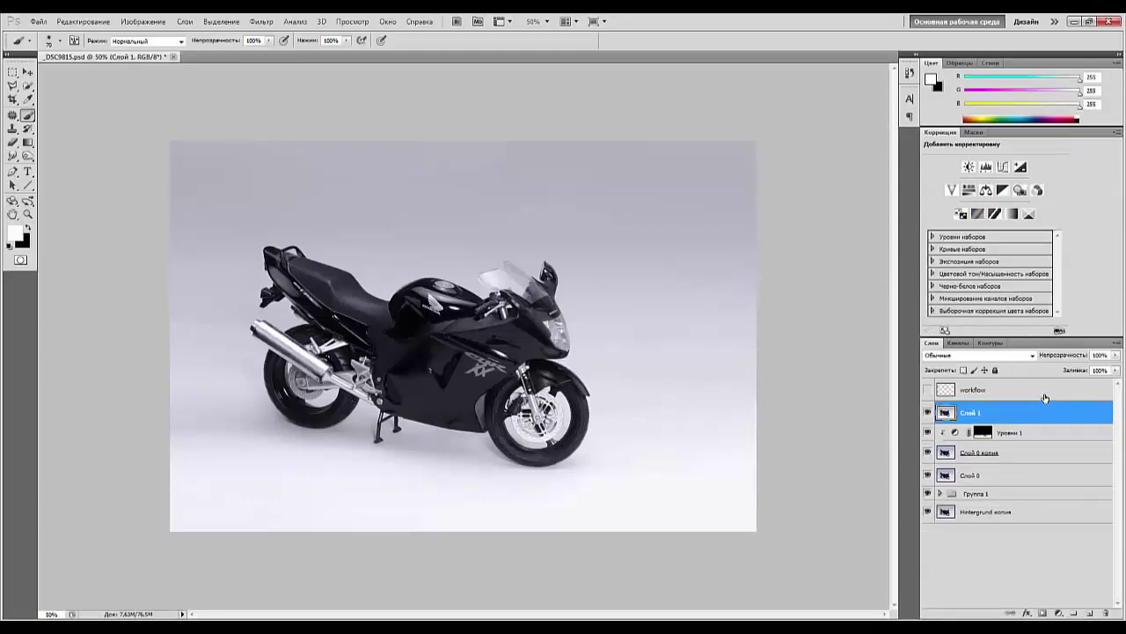
# Show the workflow layer briefly to review the reflections marked on the tank and the upper fairing, and hide it again.
pyautogui.hotkey('ctrl', '+')
pyautogui.hotkey('ctrl', '+')
pyautogui.hotkey('ctrl', '+')
pyautogui.hotkey('ctrl', '+')
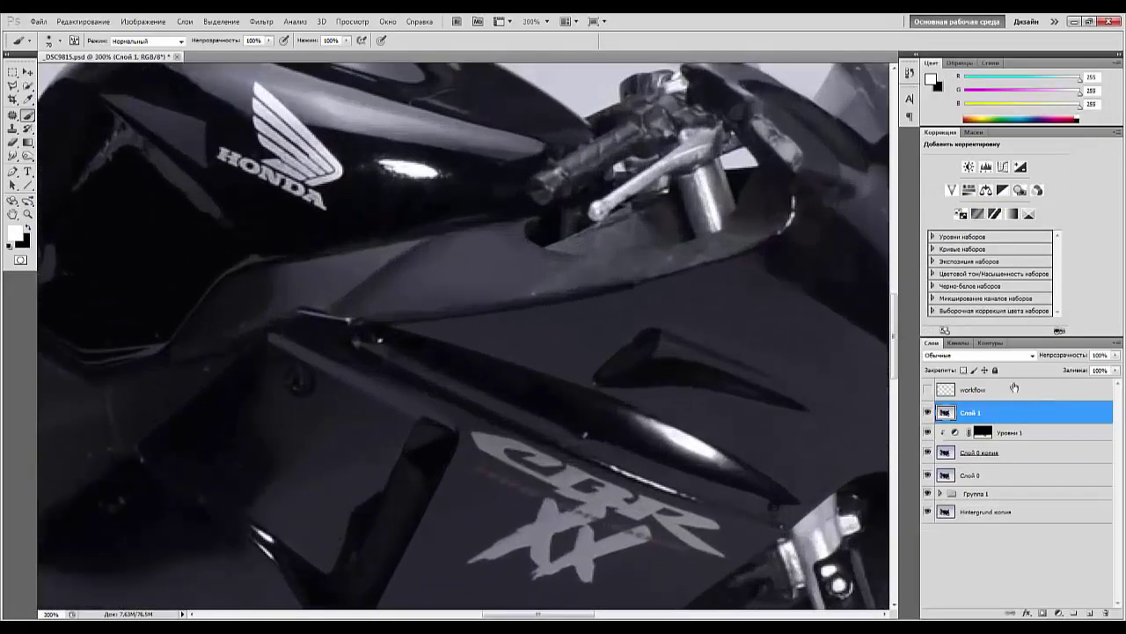
pyautogui.click(928, 389)
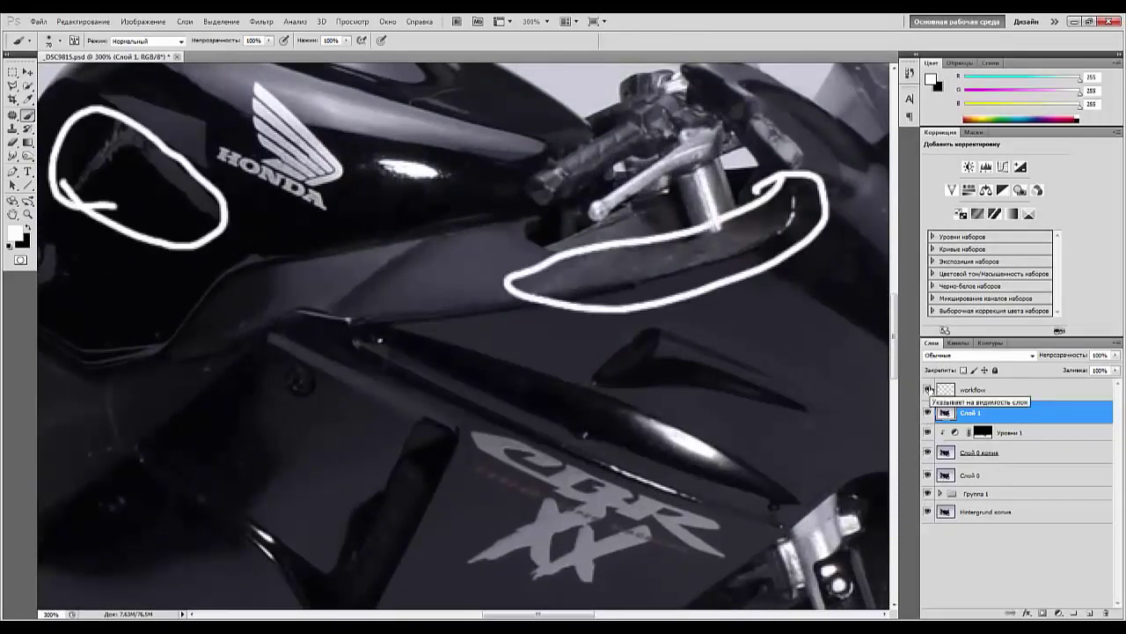
pyautogui.click(929, 389)
pyautogui.hotkey('ctrl', '-')
pyautogui.hotkey('ctrl', '-')
pyautogui.hotkey('ctrl', '-')
pyautogui.hotkey('ctrl', '-')
# Smooth the blotchy reflection on the fairing below the handlebar with the Smudge tool in Darken mode.
pyautogui.hotkey('shift', 'b')
pyautogui.hotkey('ctrl', '+')
pyautogui.hotkey('ctrl', '+')
pyautogui.hotkey('ctrl', '+')
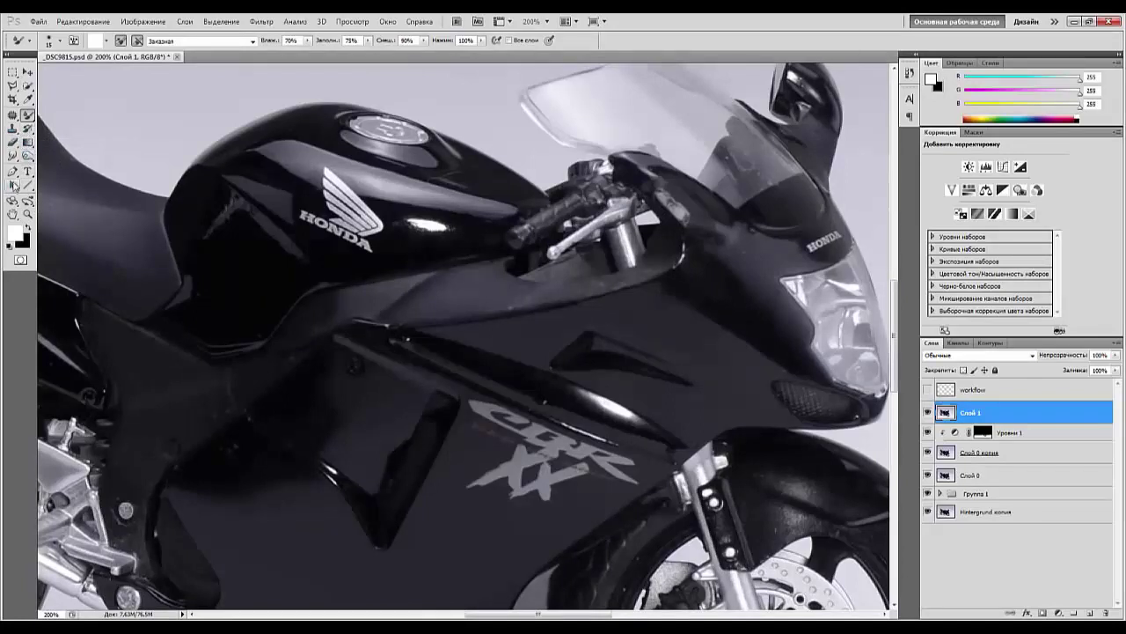
pyautogui.moveTo(12, 155); pyautogui.dragTo(42, 180)
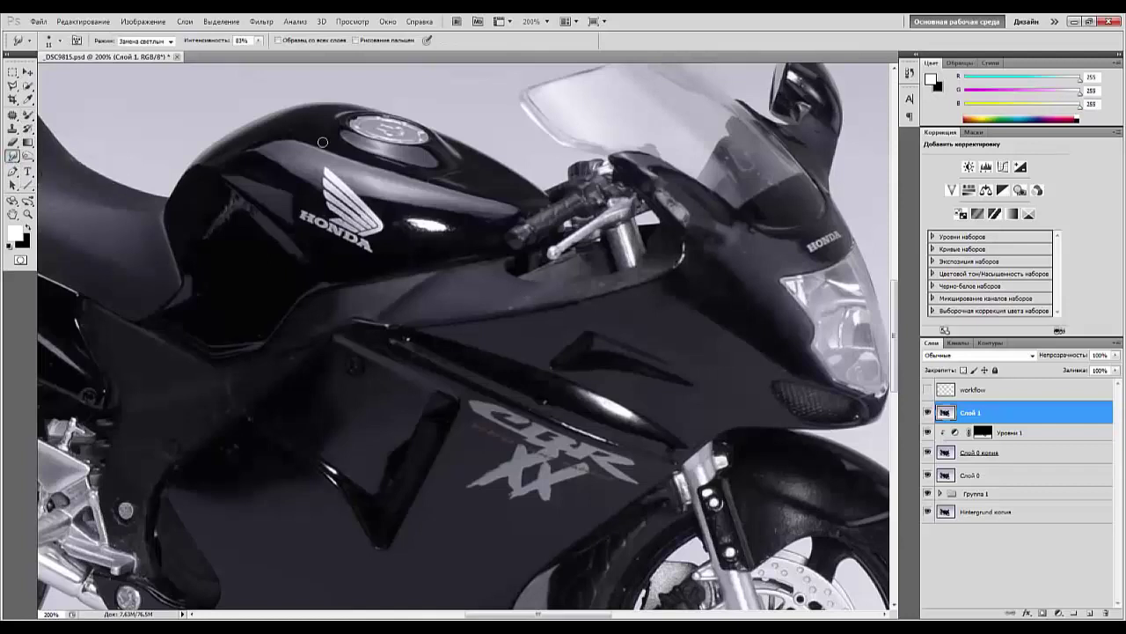
pyautogui.click(169, 41)
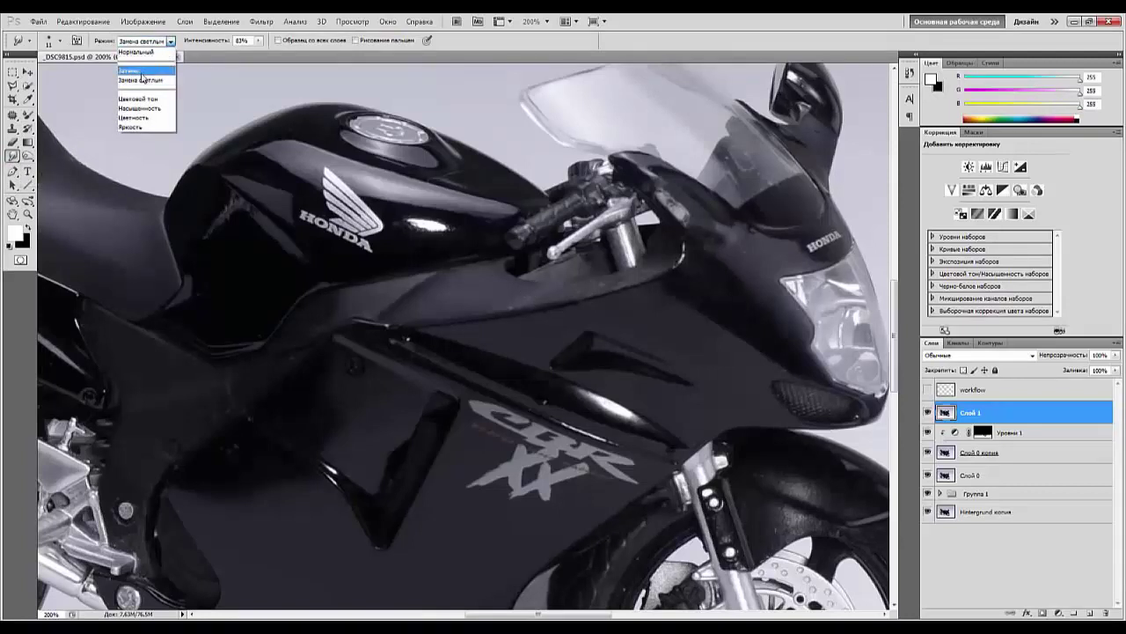
pyautogui.click(140, 76)
pyautogui.click(525, 292)
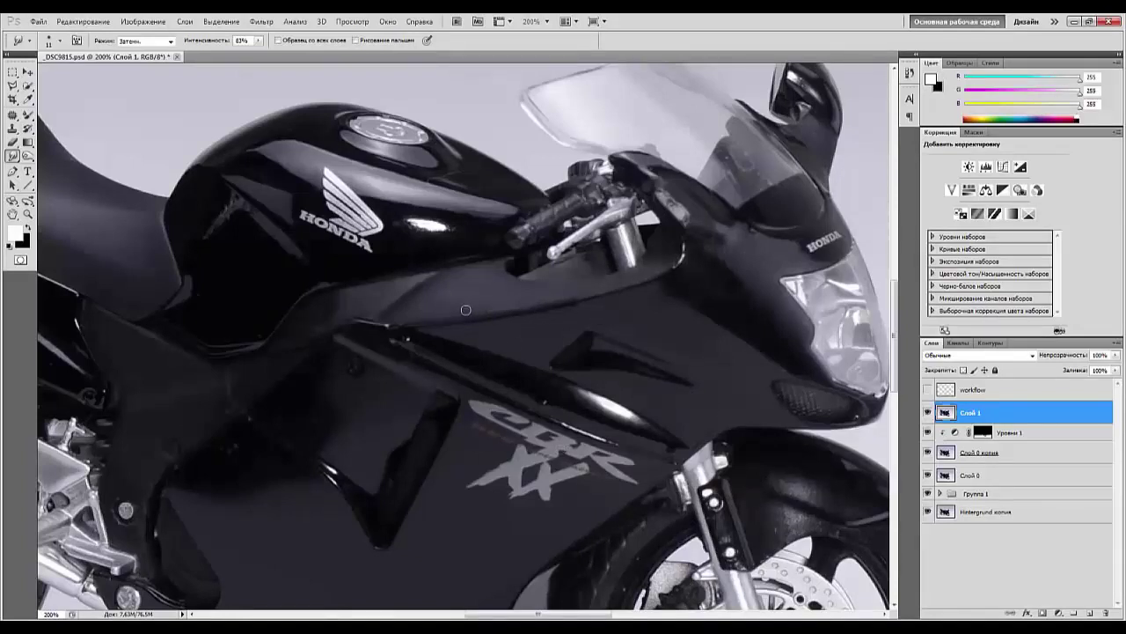
# Smudge away the irregular reflection on the fuel tank between the seat and the Honda logo.
pyautogui.moveTo(140, 345)
pyautogui.mouseDown()
pyautogui.moveTo(608, 467)
pyautogui.moveTo(569, 454)
pyautogui.mouseUp()
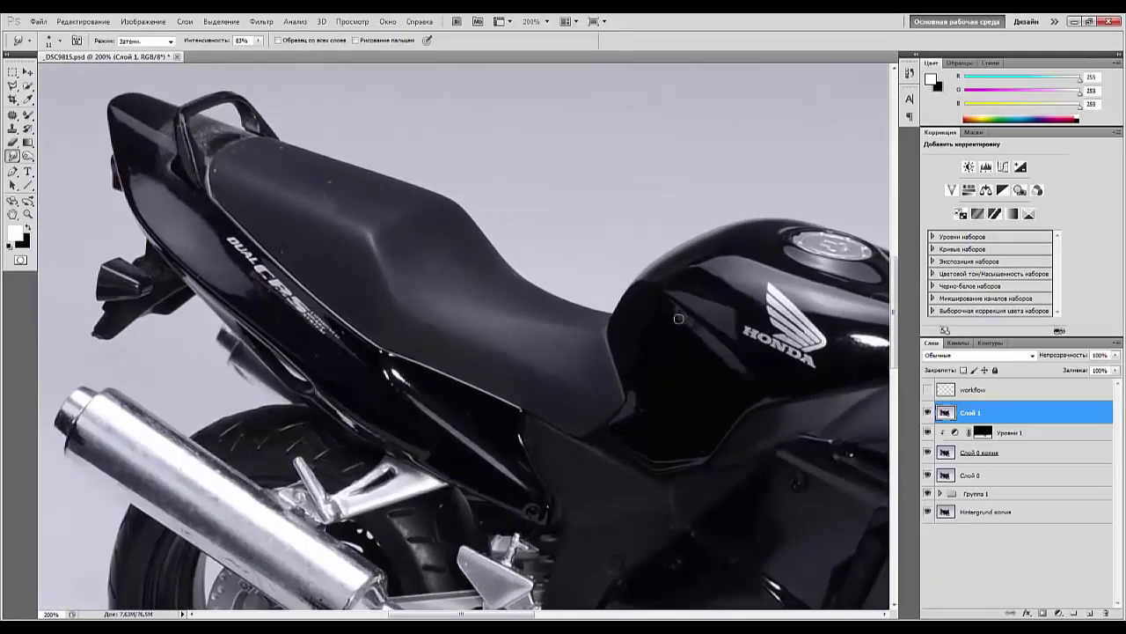
pyautogui.moveTo(679, 318)
pyautogui.mouseDown()
pyautogui.moveTo(707, 341)
pyautogui.moveTo(669, 310)
pyautogui.moveTo(745, 374)
pyautogui.moveTo(674, 305)
pyautogui.moveTo(755, 375)
pyautogui.moveTo(742, 372)
pyautogui.moveTo(776, 381)
pyautogui.moveTo(700, 389)
pyautogui.moveTo(668, 358)
pyautogui.moveTo(648, 417)
pyautogui.moveTo(641, 388)
pyautogui.moveTo(636, 420)
pyautogui.moveTo(614, 430)
pyautogui.moveTo(724, 425)
pyautogui.mouseUp()
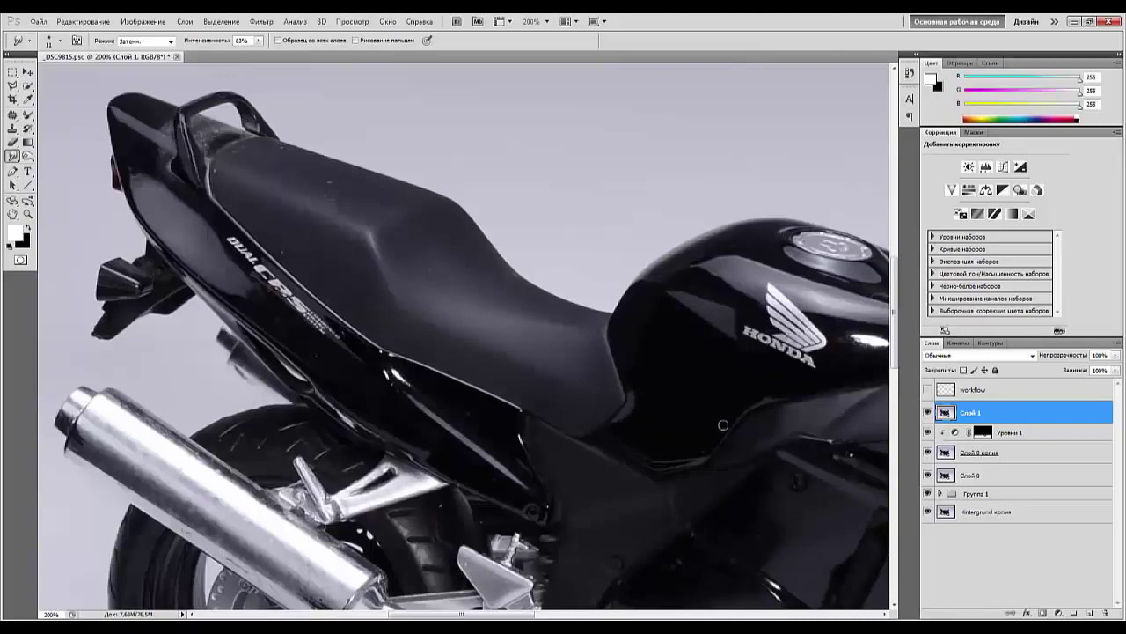
pyautogui.hscroll(10, 723, 425)
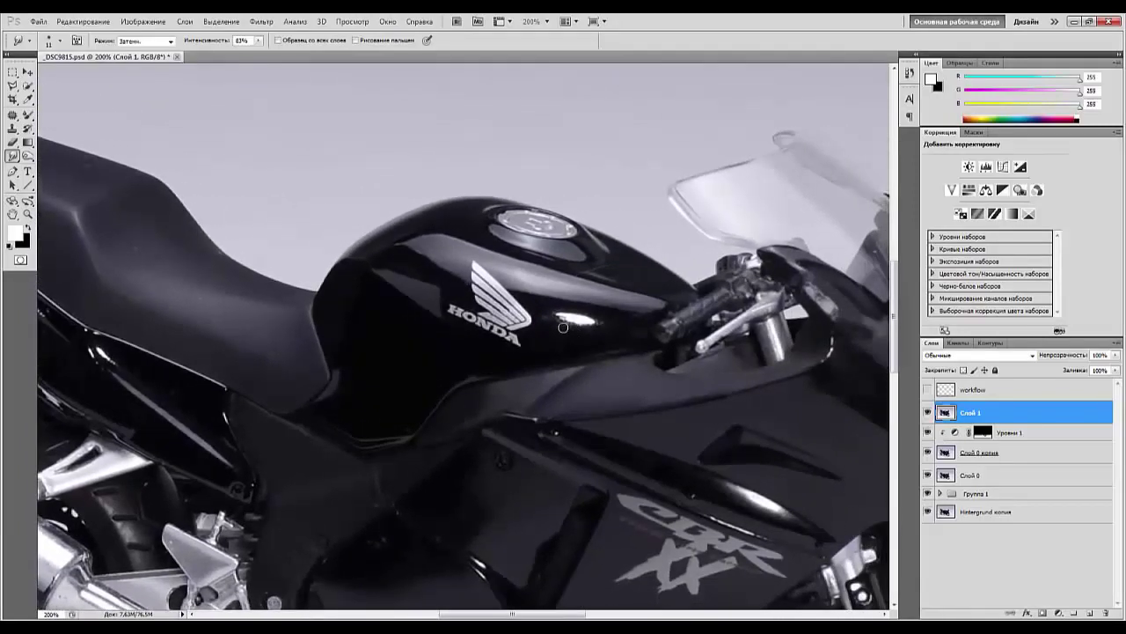
# Smudge away the bright highlight on the fuel tank between the Honda logo and the handlebar grip.
pyautogui.moveTo(563, 327)
pyautogui.mouseDown()
pyautogui.moveTo(589, 331)
pyautogui.moveTo(552, 322)
pyautogui.moveTo(595, 318)
pyautogui.moveTo(554, 322)
pyautogui.mouseUp()
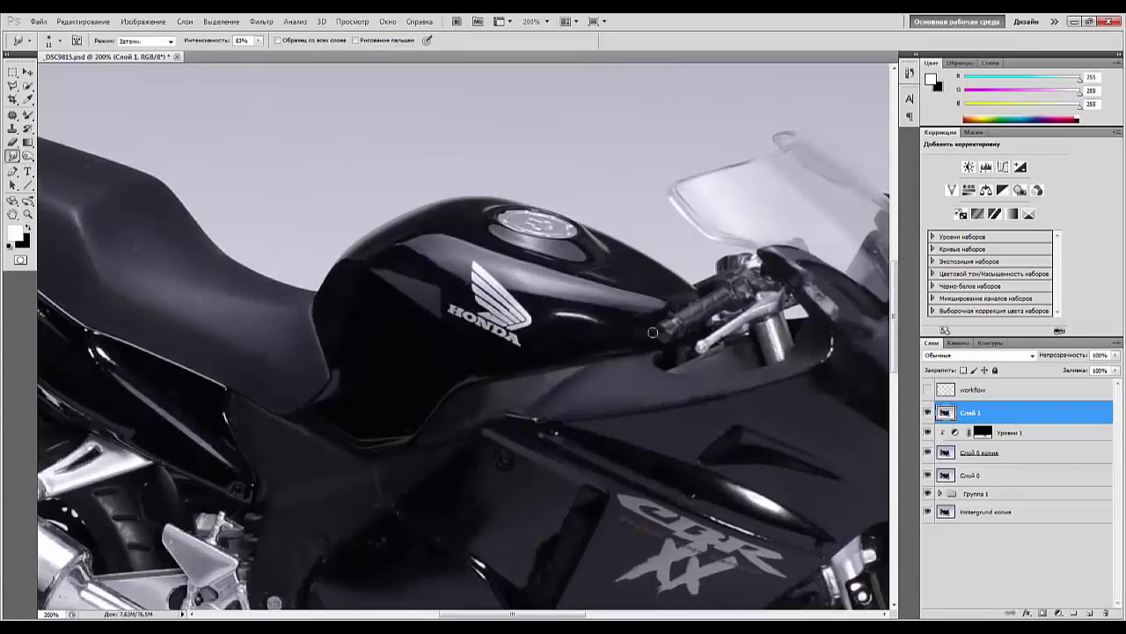
pyautogui.moveTo(551, 323)
pyautogui.mouseDown()
pyautogui.moveTo(583, 314)
pyautogui.moveTo(555, 313)
pyautogui.moveTo(565, 315)
pyautogui.mouseUp()
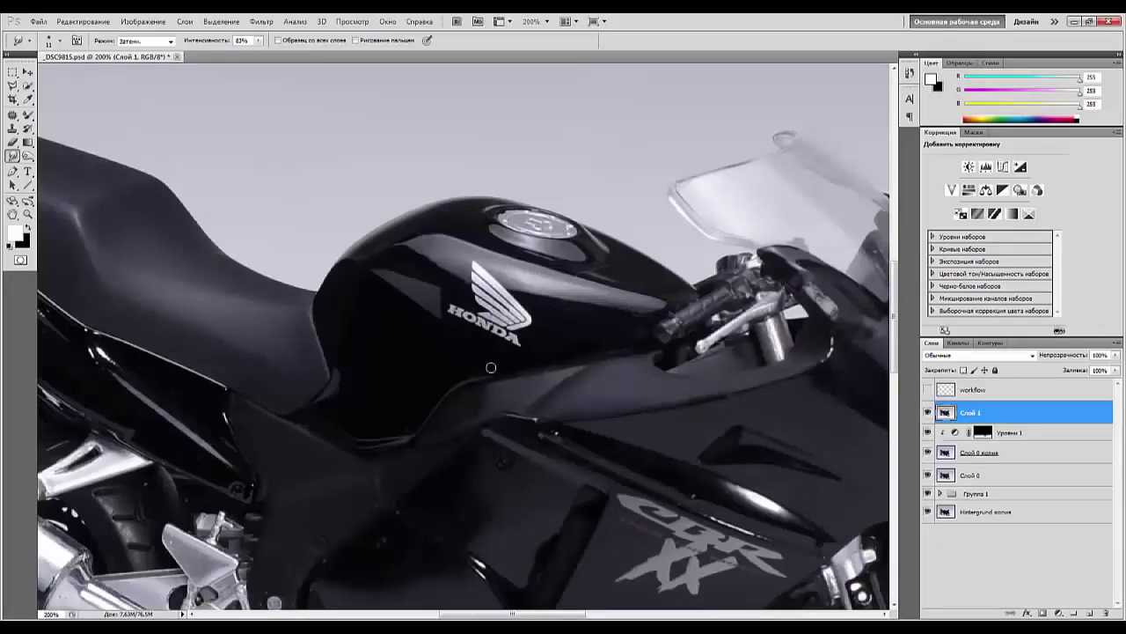
# Smudge out the pale reflections on the tail fairing around the DUAL CBS lettering and on the side panel below the seat.
pyautogui.moveTo(197, 342); pyautogui.dragTo(436, 307)
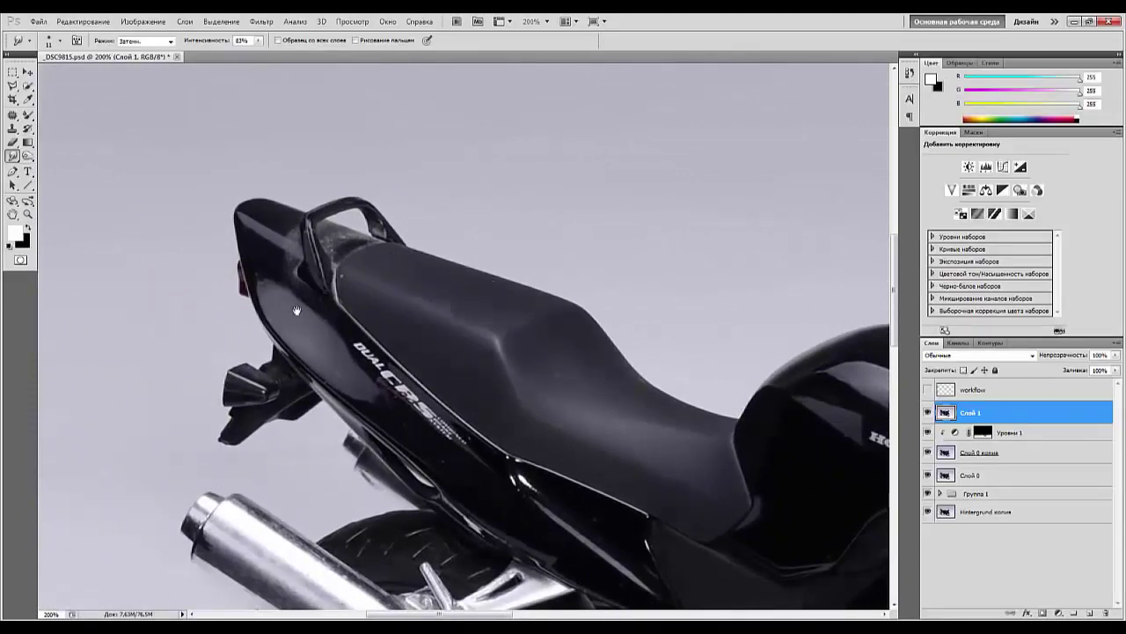
pyautogui.moveTo(297, 310)
pyautogui.mouseDown()
pyautogui.moveTo(394, 319)
pyautogui.moveTo(362, 277)
pyautogui.moveTo(419, 340)
pyautogui.moveTo(368, 274)
pyautogui.moveTo(367, 264)
pyautogui.moveTo(386, 264)
pyautogui.moveTo(376, 273)
pyautogui.moveTo(416, 315)
pyautogui.moveTo(395, 306)
pyautogui.moveTo(437, 353)
pyautogui.moveTo(367, 291)
pyautogui.moveTo(405, 325)
pyautogui.moveTo(391, 333)
pyautogui.moveTo(363, 298)
pyautogui.moveTo(452, 382)
pyautogui.moveTo(402, 312)
pyautogui.moveTo(432, 356)
pyautogui.moveTo(378, 299)
pyautogui.moveTo(411, 321)
pyautogui.moveTo(435, 352)
pyautogui.moveTo(367, 299)
pyautogui.moveTo(392, 338)
pyautogui.moveTo(366, 299)
pyautogui.moveTo(434, 378)
pyautogui.moveTo(382, 322)
pyautogui.moveTo(452, 390)
pyautogui.moveTo(422, 347)
pyautogui.moveTo(469, 405)
pyautogui.moveTo(420, 337)
pyautogui.moveTo(432, 344)
pyautogui.moveTo(512, 431)
pyautogui.mouseUp()
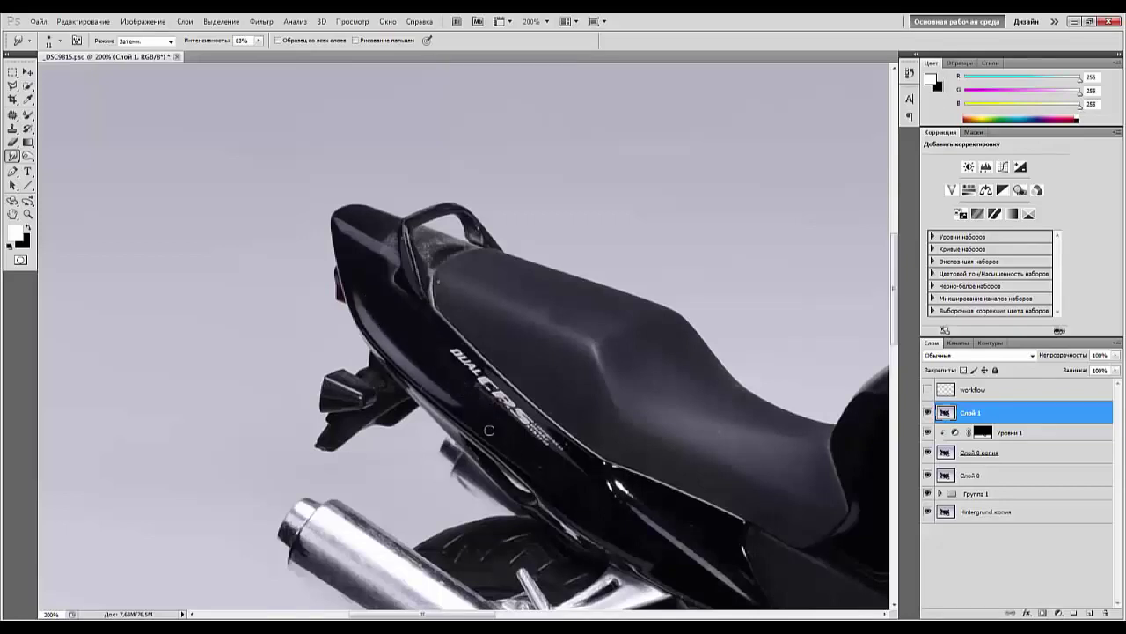
pyautogui.moveTo(379, 314)
pyautogui.mouseDown()
pyautogui.moveTo(501, 441)
pyautogui.moveTo(486, 432)
pyautogui.moveTo(525, 447)
pyautogui.mouseUp()
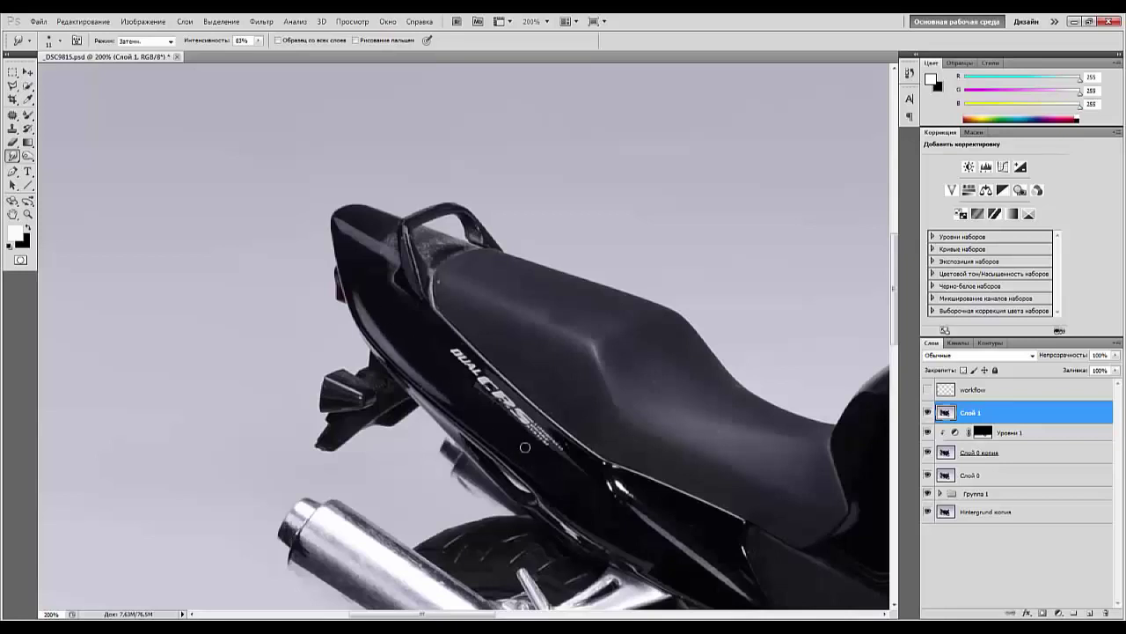
pyautogui.moveTo(660, 535)
pyautogui.mouseDown()
pyautogui.moveTo(640, 505)
pyautogui.moveTo(703, 541)
pyautogui.mouseUp()
pyautogui.moveTo(575, 511); pyautogui.dragTo(530, 432)
pyautogui.moveTo(598, 475)
pyautogui.mouseDown()
pyautogui.moveTo(668, 524)
pyautogui.moveTo(618, 450)
pyautogui.moveTo(661, 478)
pyautogui.mouseUp()
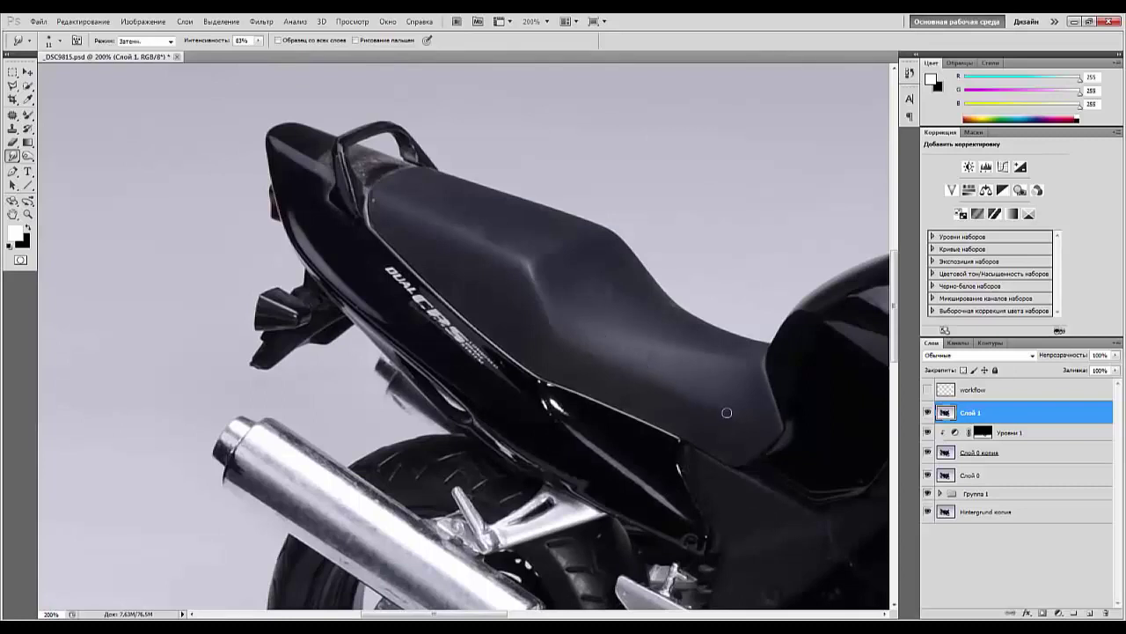
# Smooth the mottled surface of the tail section behind the seat, inside the grab rail, with the Smudge tool.
pyautogui.moveTo(416, 333); pyautogui.dragTo(398, 452)
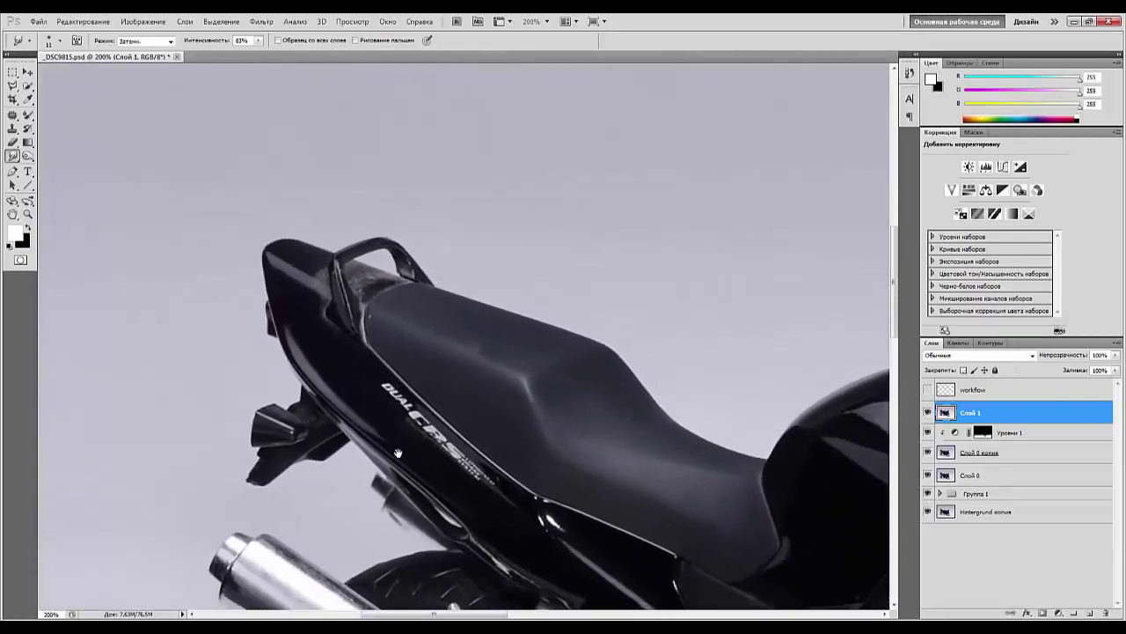
pyautogui.hotkey('ctrl', '+')
pyautogui.hotkey('ctrl', '+')
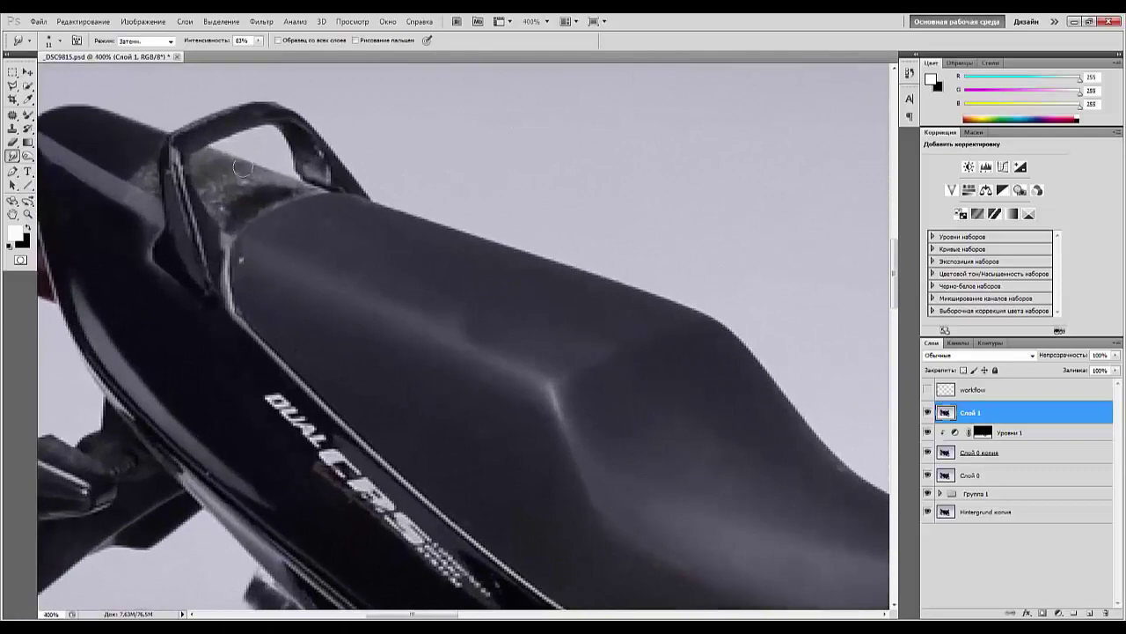
pyautogui.moveTo(242, 167)
pyautogui.mouseDown()
pyautogui.moveTo(266, 186)
pyautogui.moveTo(235, 171)
pyautogui.moveTo(271, 188)
pyautogui.moveTo(209, 160)
pyautogui.moveTo(210, 190)
pyautogui.moveTo(202, 165)
pyautogui.moveTo(219, 205)
pyautogui.moveTo(215, 191)
pyautogui.moveTo(250, 194)
pyautogui.moveTo(200, 166)
pyautogui.moveTo(225, 214)
pyautogui.moveTo(286, 187)
pyautogui.moveTo(215, 156)
pyautogui.moveTo(265, 179)
pyautogui.mouseUp()
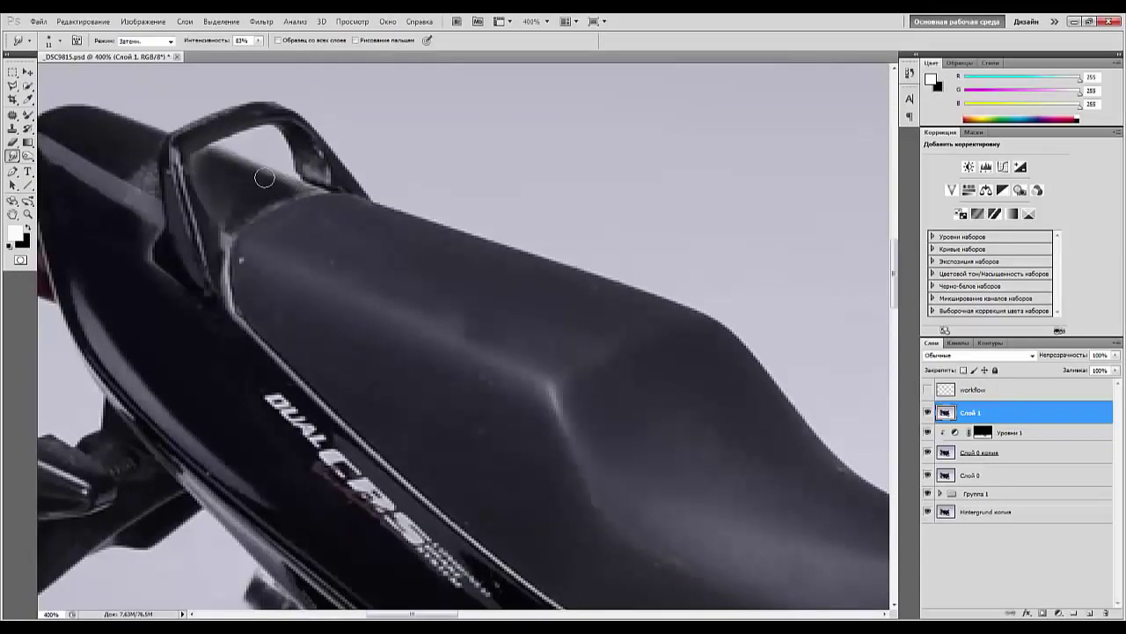
# Reduce the Smudge brush size and smooth the remaining specks on the grab rail and the tail surface around it.
pyautogui.rightClick(254, 183)
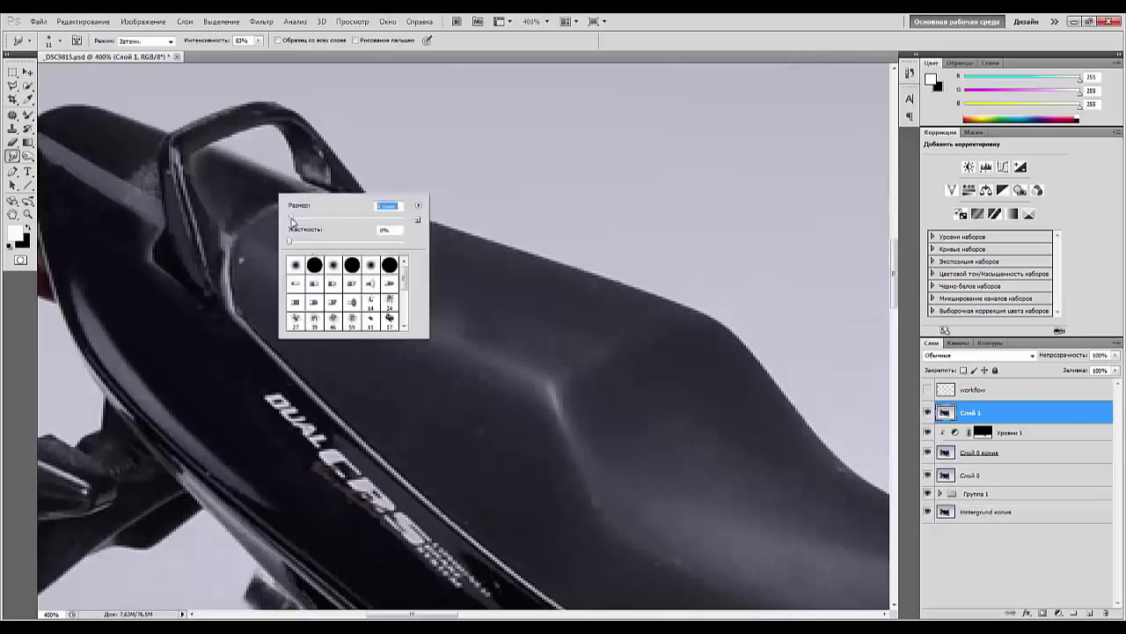
pyautogui.press('Return')
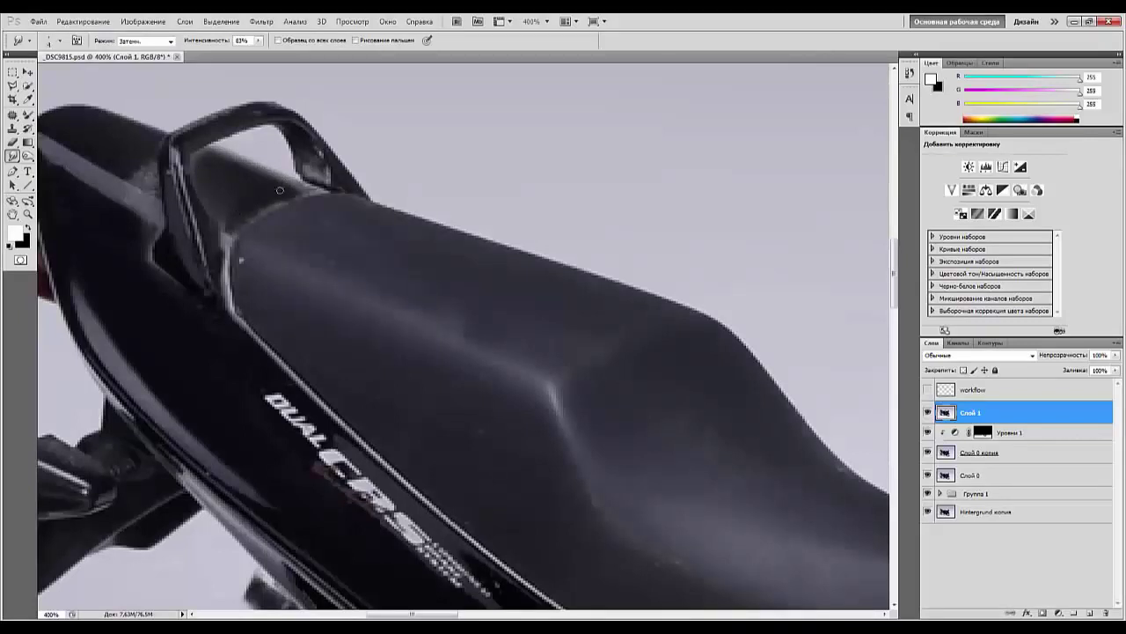
pyautogui.moveTo(297, 188); pyautogui.dragTo(300, 191)
pyautogui.moveTo(305, 187); pyautogui.dragTo(272, 192)
pyautogui.moveTo(312, 154)
pyautogui.mouseDown()
pyautogui.moveTo(328, 174)
pyautogui.moveTo(269, 119)
pyautogui.mouseUp()
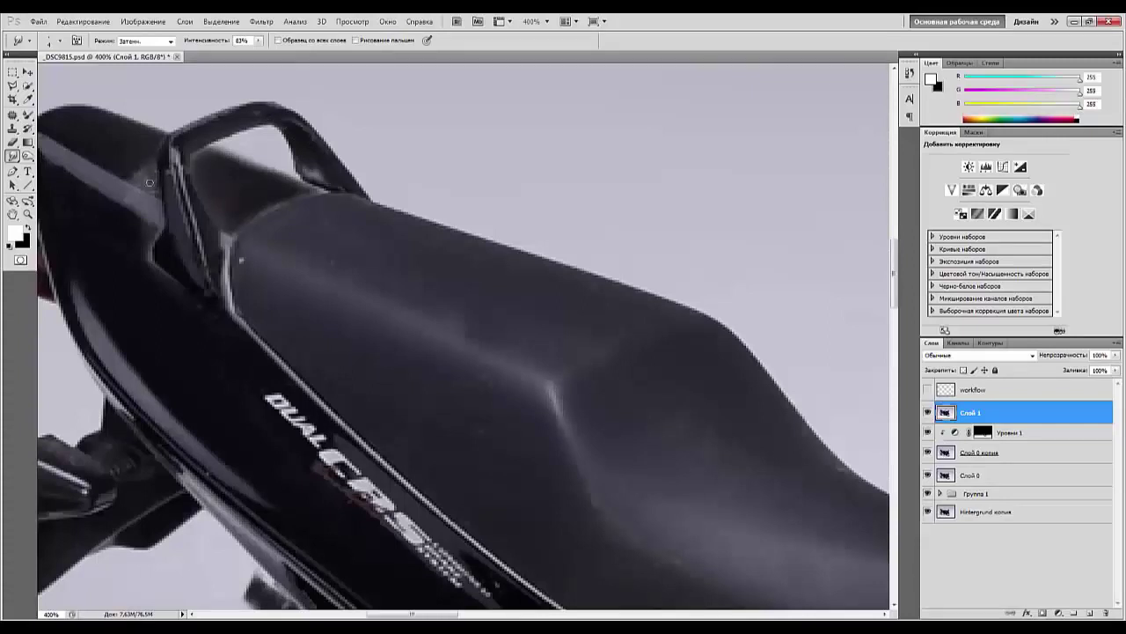
pyautogui.moveTo(150, 183); pyautogui.dragTo(111, 161)
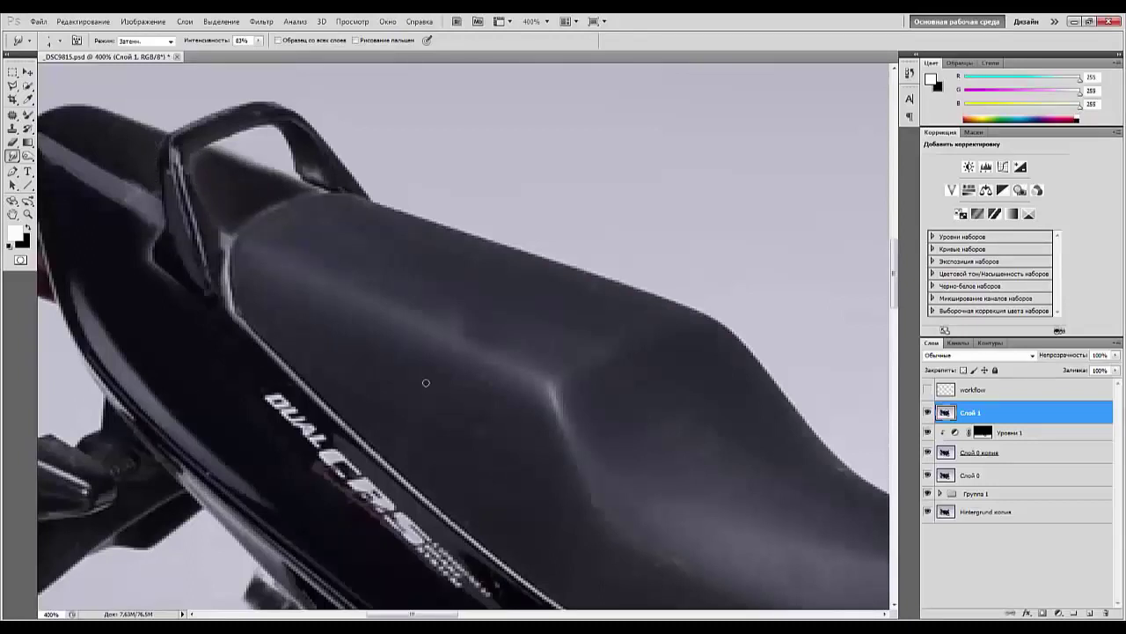
# Compare the exhaust and rear wheel area with the original by showing only the Hintergrund копия layer, and restore the other layers.
pyautogui.moveTo(331, 397); pyautogui.dragTo(390, 41)
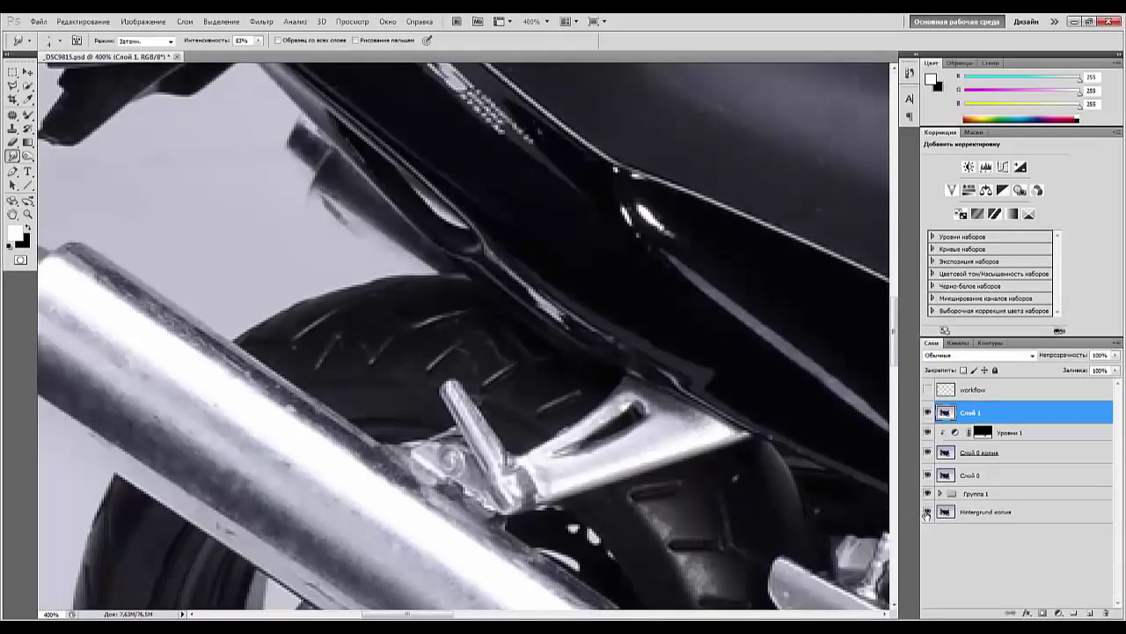
pyautogui.click(928, 512)
pyautogui.keyDown('alt'); pyautogui.click(928, 512); pyautogui.keyUp('alt')
pyautogui.keyDown('alt'); pyautogui.click(928, 512); pyautogui.keyUp('alt')
pyautogui.hotkey('ctrl', '-')
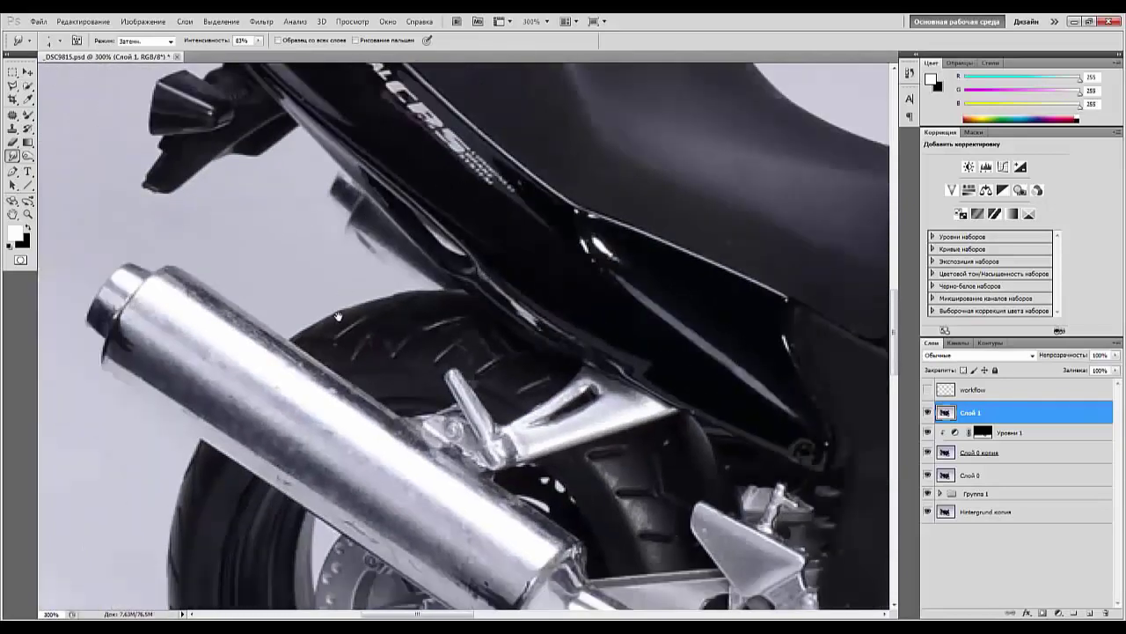
# Create a new layer above Слой 1 and set up the Brush tool with a size of 2 px and 0% hardness.
pyautogui.moveTo(339, 316); pyautogui.dragTo(350, 291)
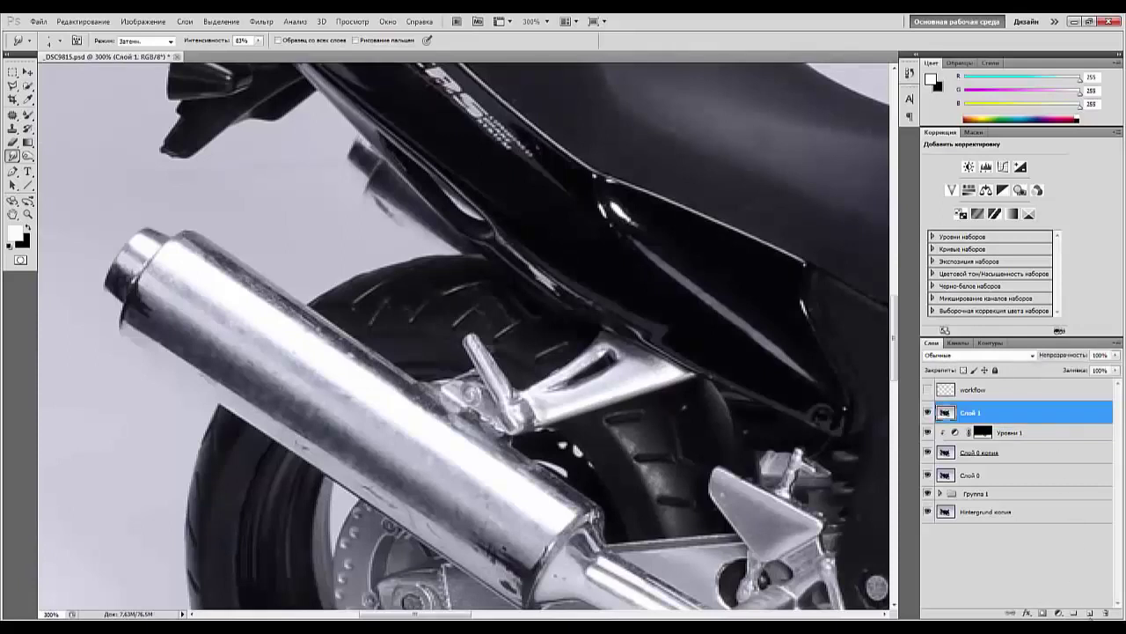
pyautogui.click(1089, 614)
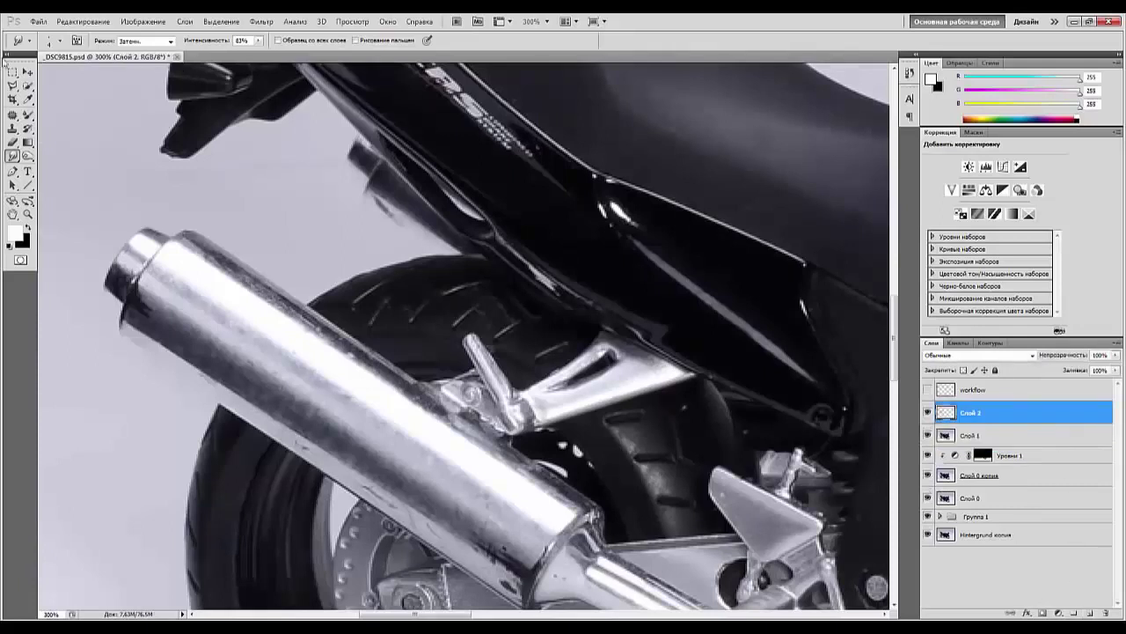
pyautogui.click(16, 173)
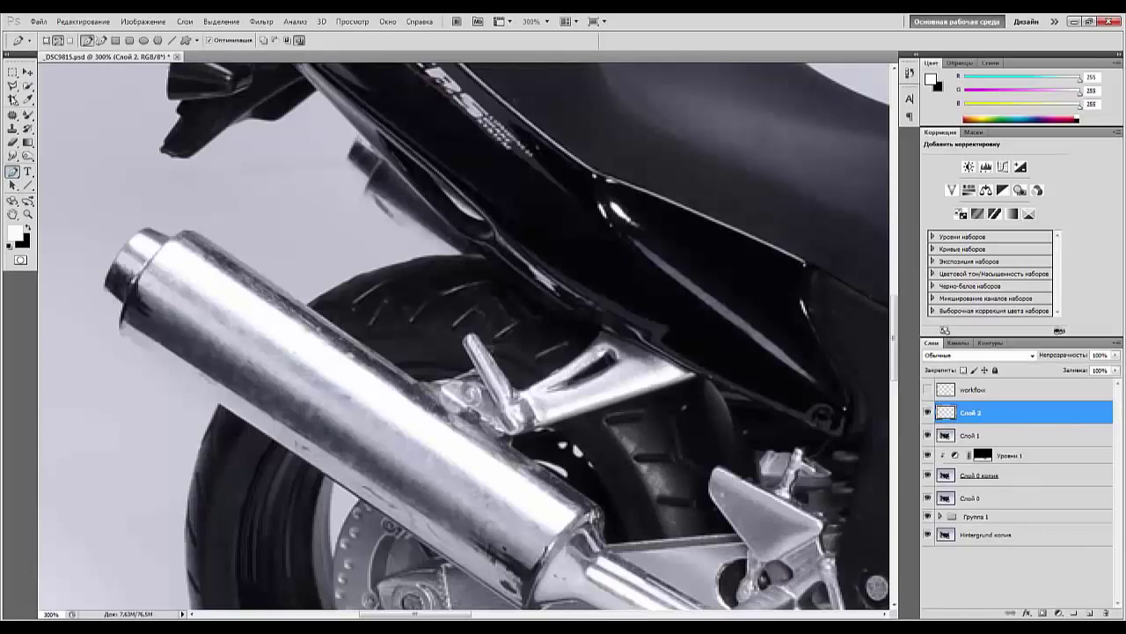
pyautogui.click(29, 116)
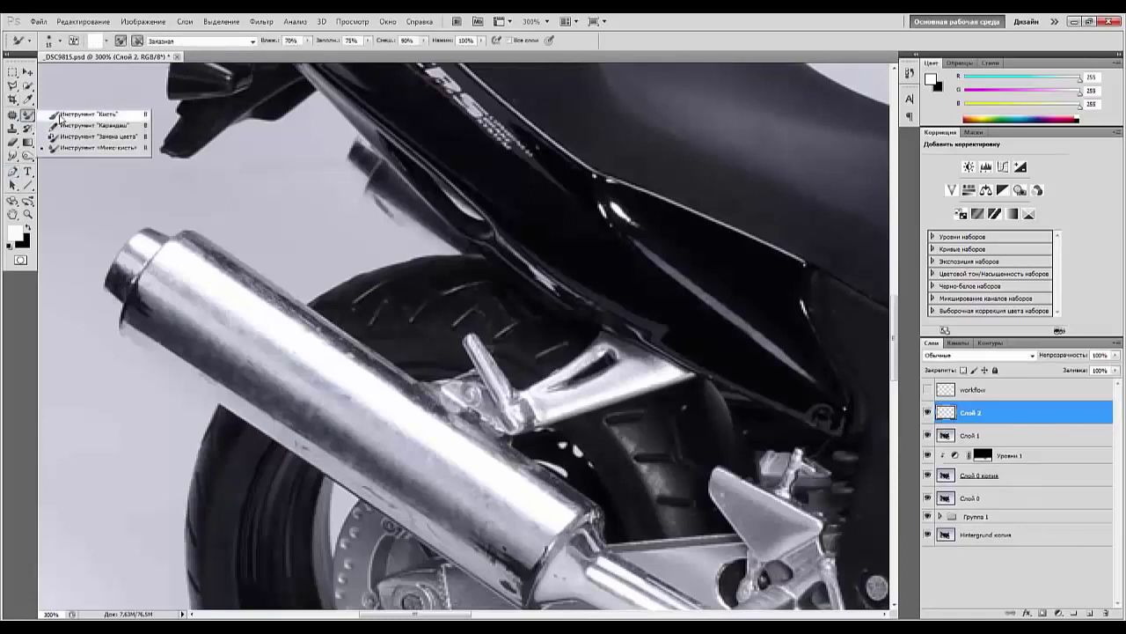
pyautogui.click(61, 115)
pyautogui.rightClick(377, 195)
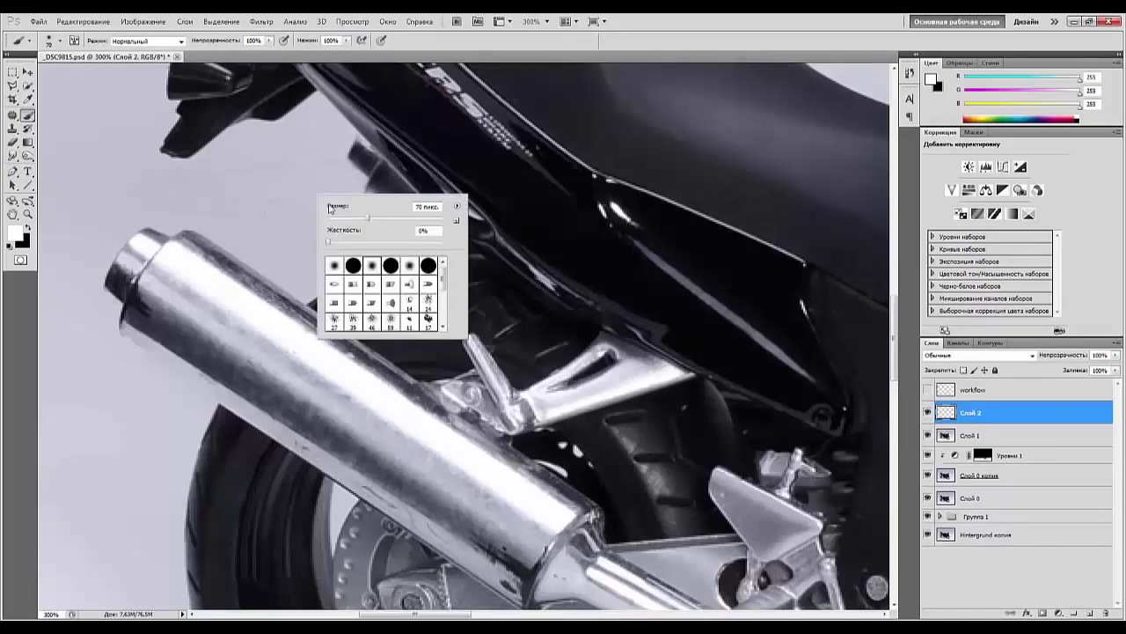
pyautogui.moveTo(374, 220)
pyautogui.mouseDown()
pyautogui.moveTo(330, 219)
pyautogui.moveTo(308, 236)
pyautogui.mouseUp()
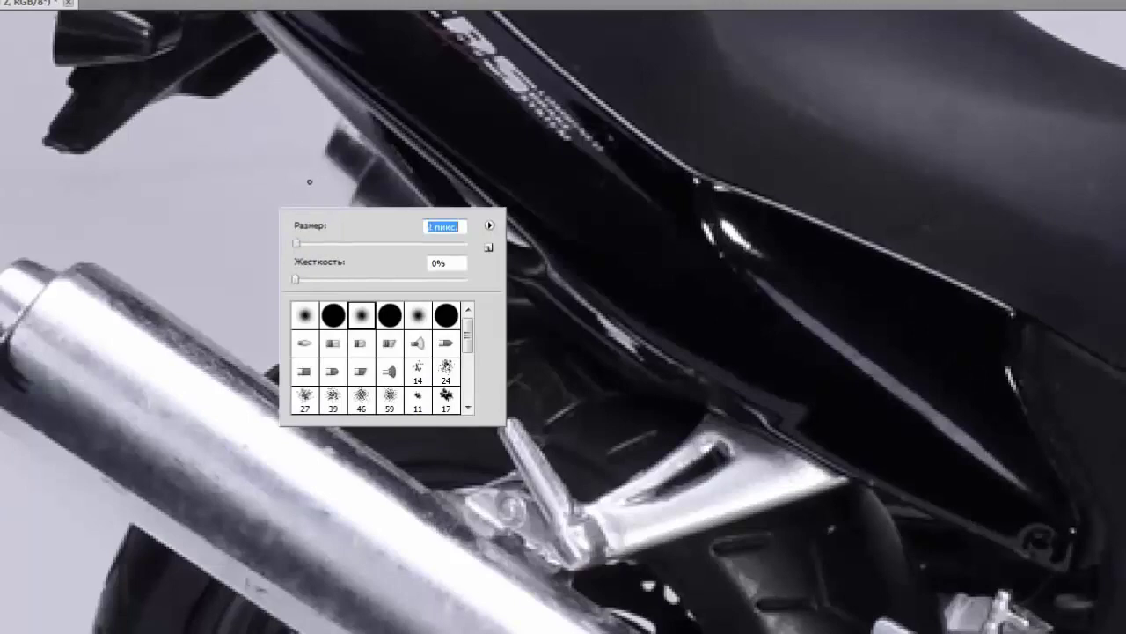
pyautogui.press('Return')
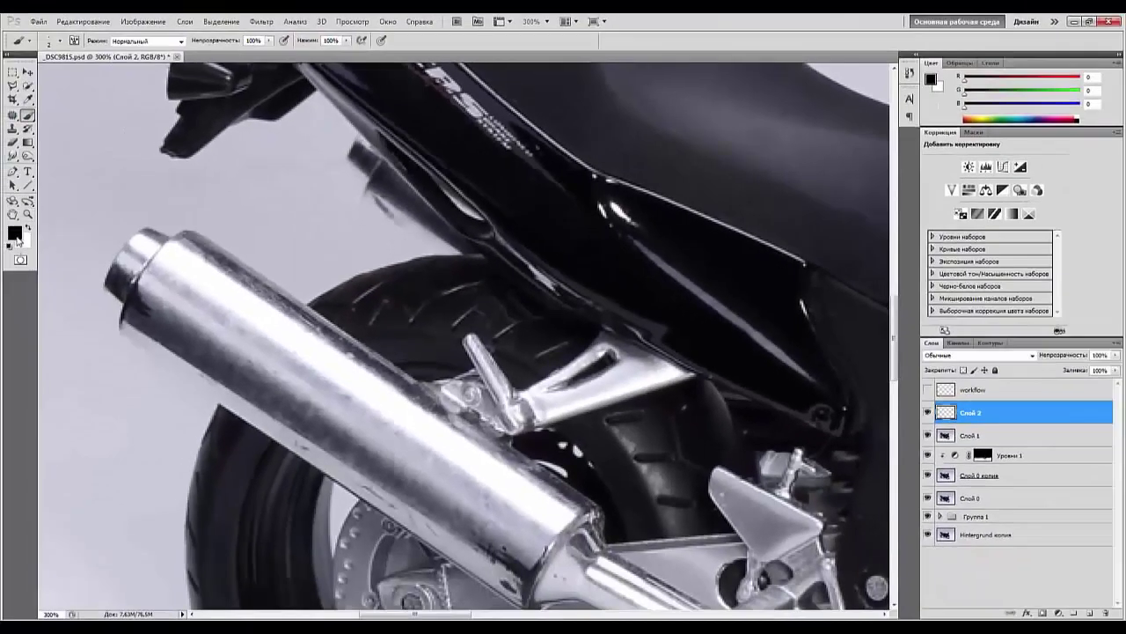
# Sample the studio background as the foreground colour and adjust it to a nearly neutral light grey, RGB 187, 187, 190.
pyautogui.click(16, 234)
pyautogui.click(234, 332)
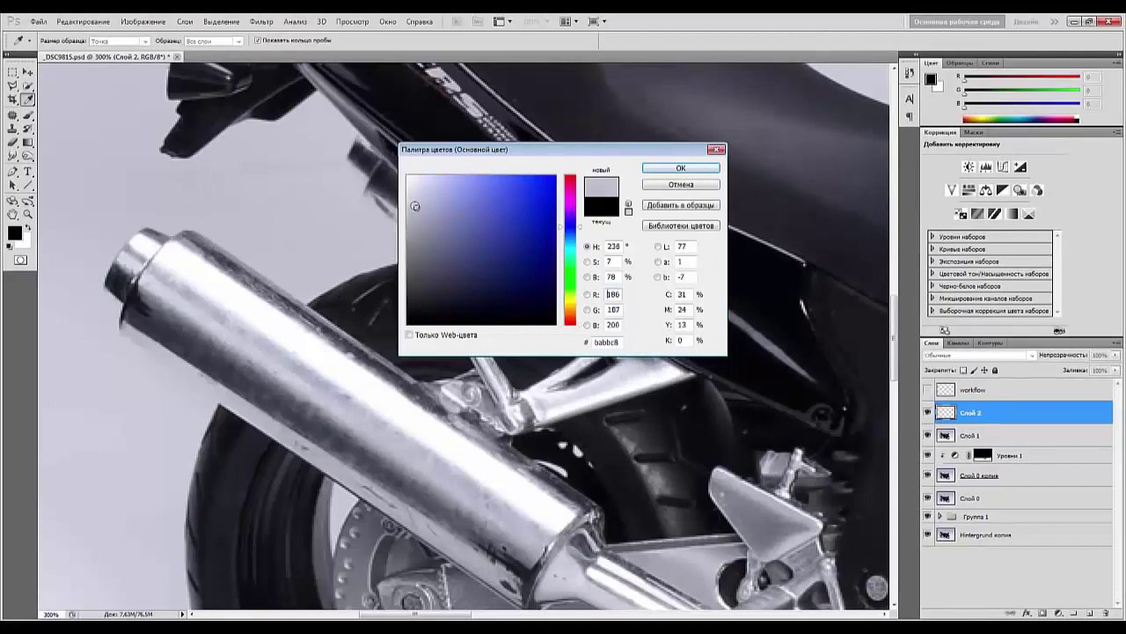
pyautogui.click(411, 205)
pyautogui.moveTo(411, 207); pyautogui.dragTo(409, 213)
pyautogui.click(677, 171)
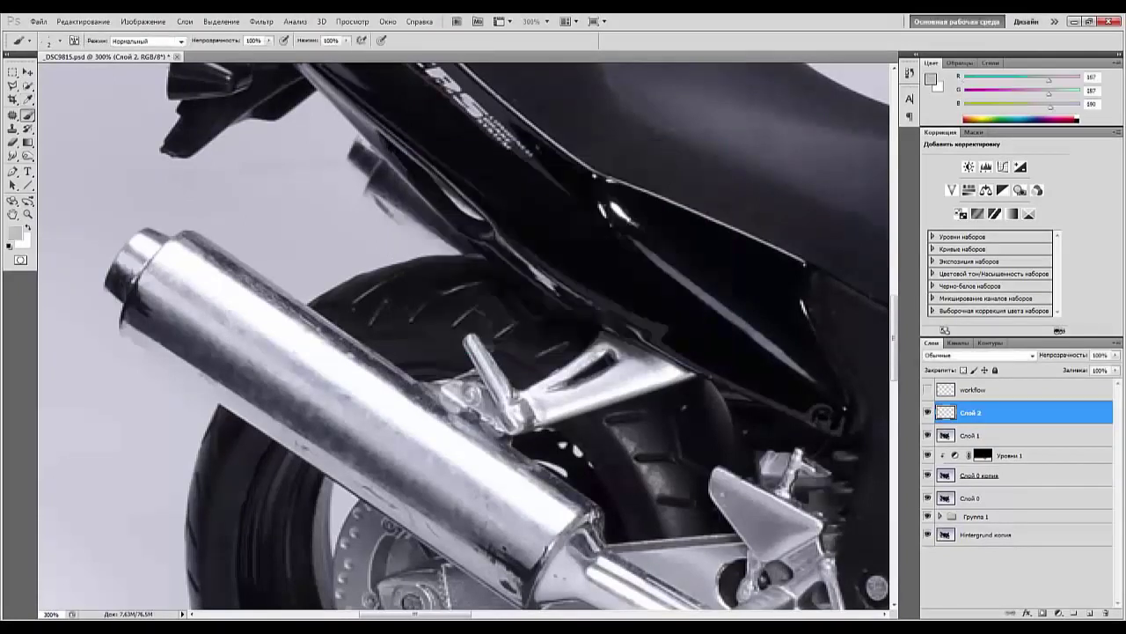
# Draw a curved Pen path along the blurred lower edge of the far exhaust, ending on the rear tyre.
pyautogui.click(12, 172)
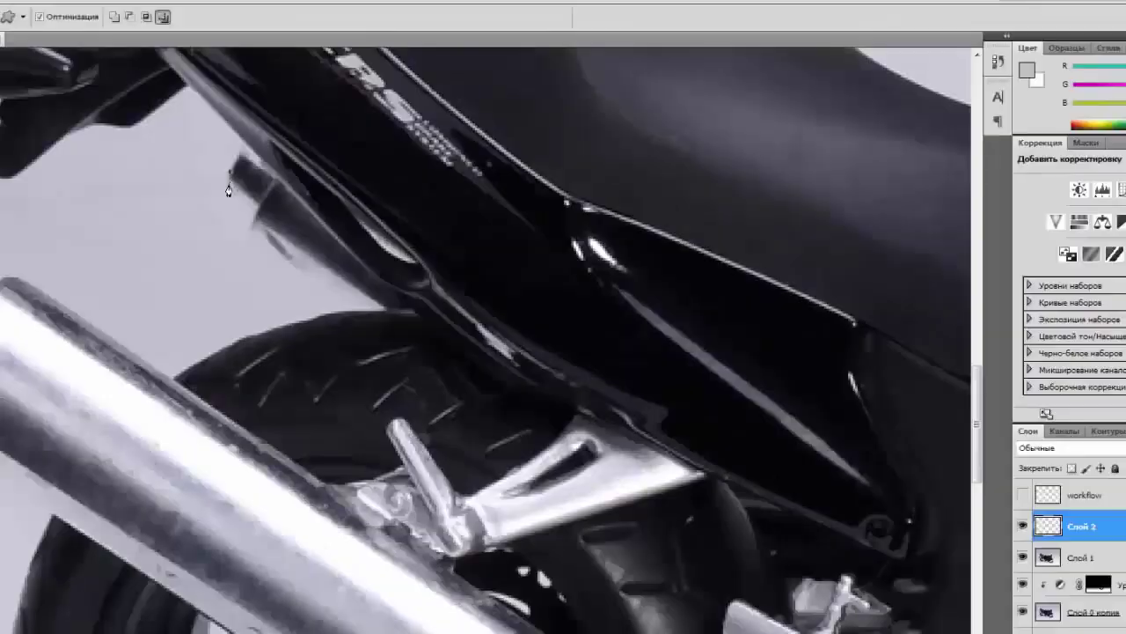
pyautogui.click(250, 244)
pyautogui.click(335, 313)
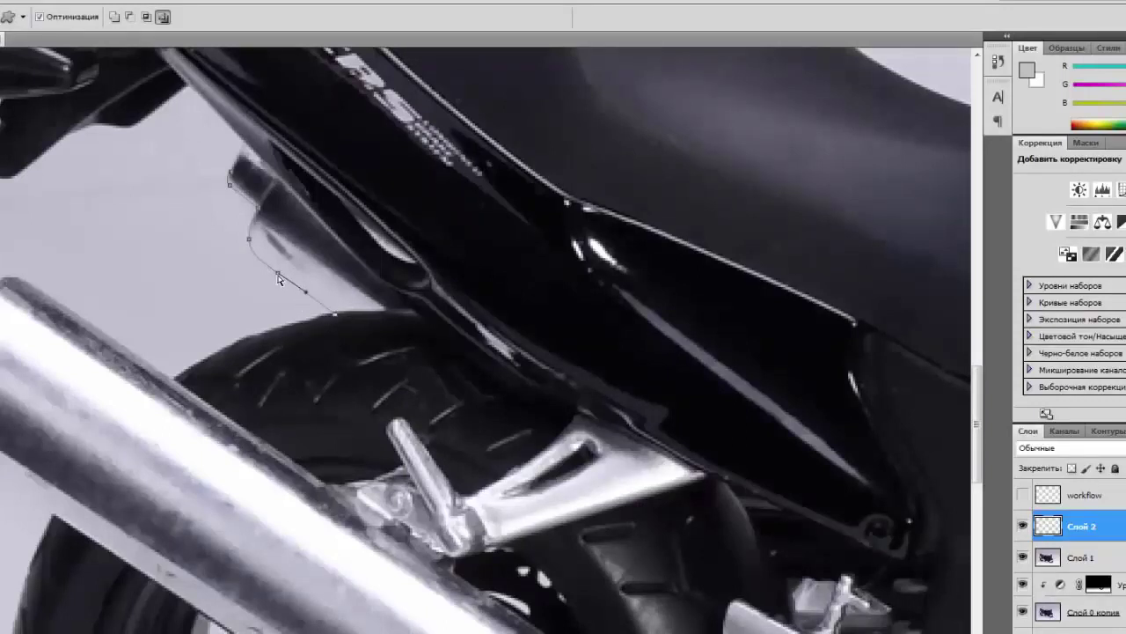
pyautogui.moveTo(279, 276); pyautogui.dragTo(279, 277)
pyautogui.moveTo(334, 315); pyautogui.dragTo(360, 331)
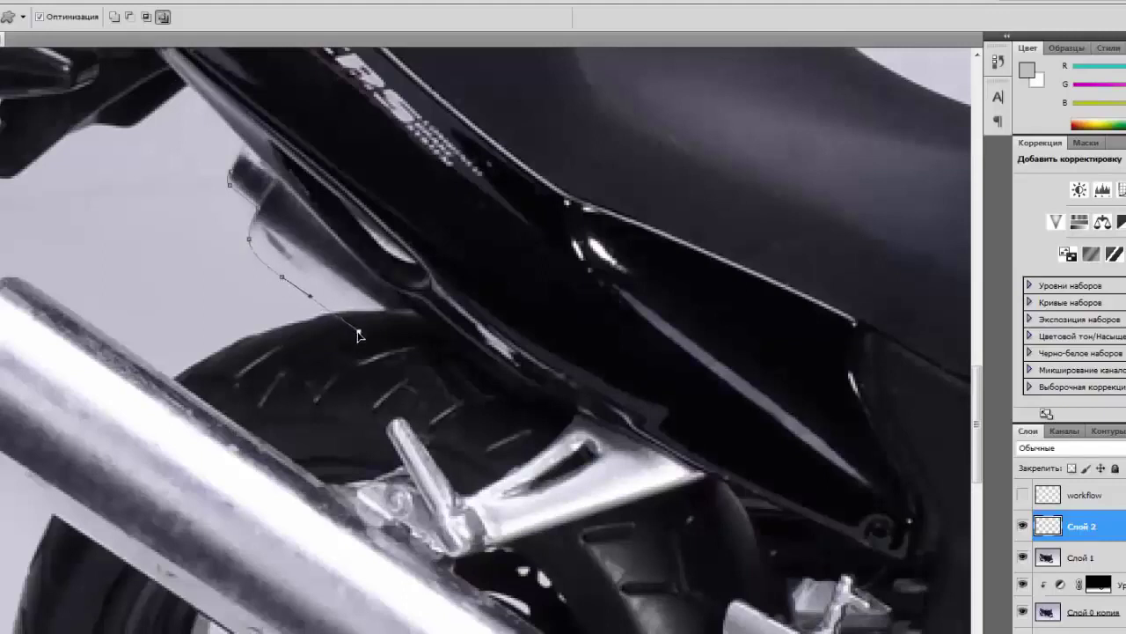
pyautogui.click(314, 301)
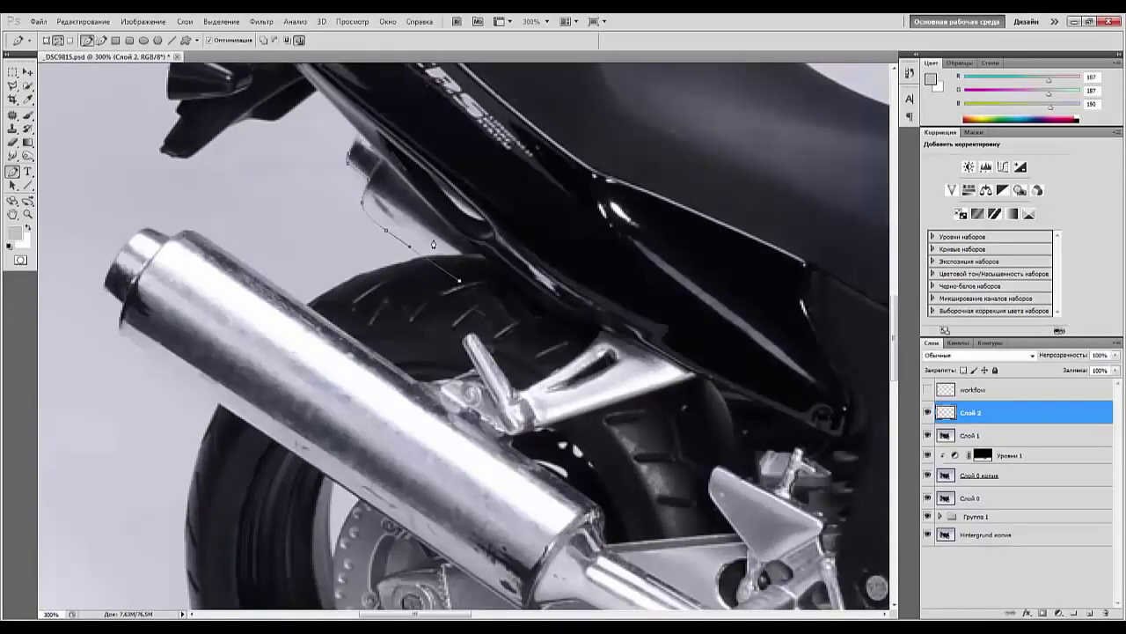
# Stroke the path with the Brush and Simulate Pressure enabled, and deselect the work path to return to the Слой 2 layer.
pyautogui.rightClick(434, 244)
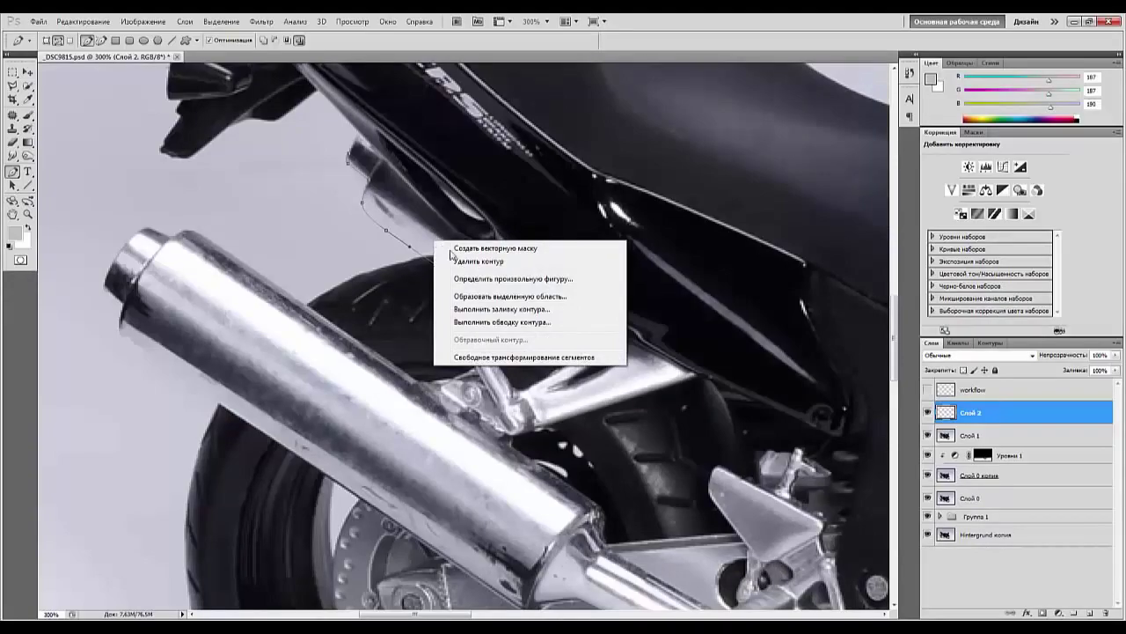
pyautogui.click(508, 323)
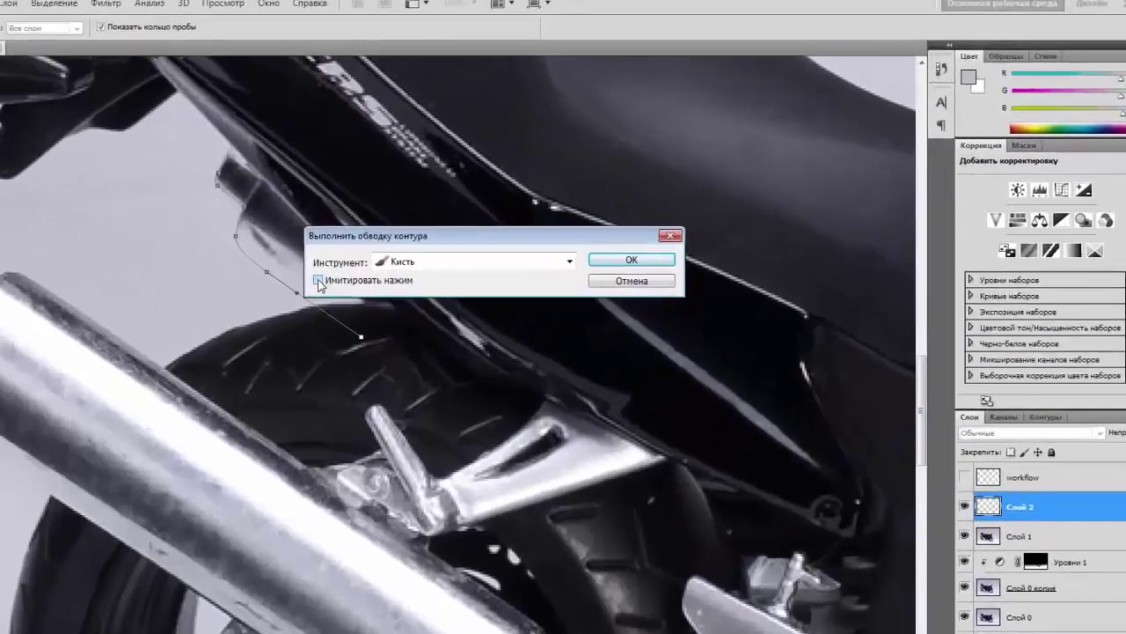
pyautogui.click(426, 237)
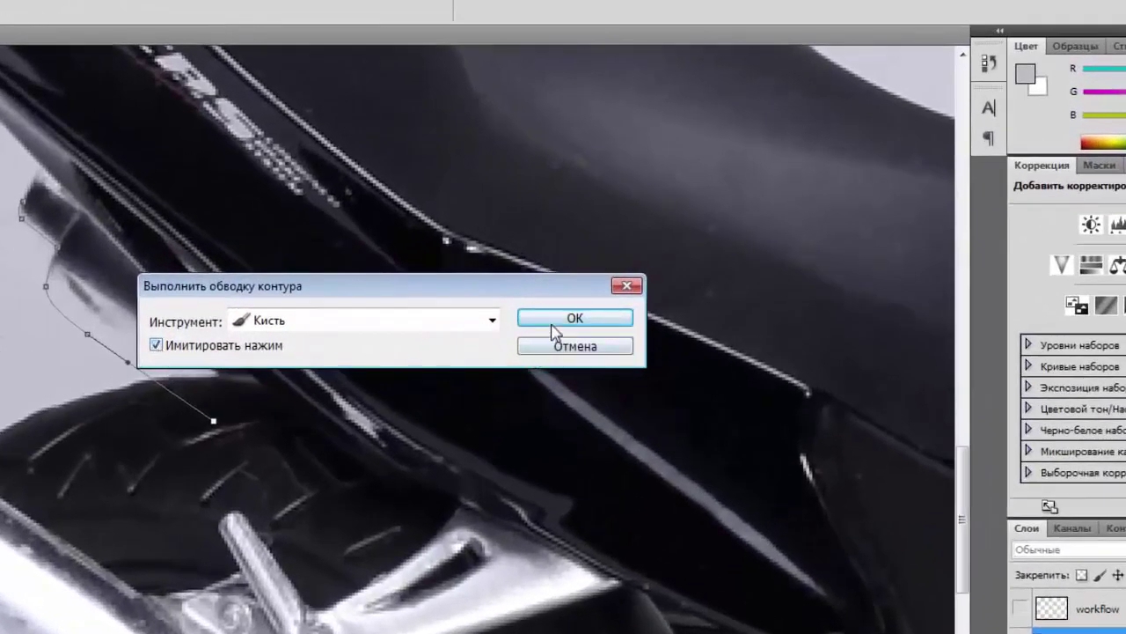
pyautogui.click(554, 326)
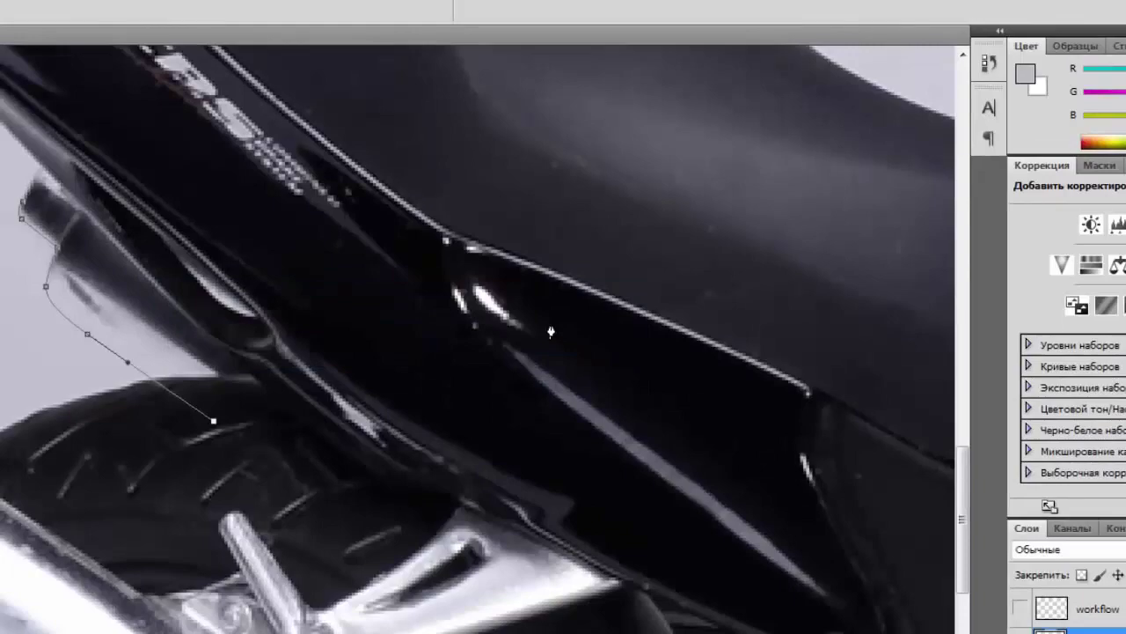
pyautogui.click(1116, 528)
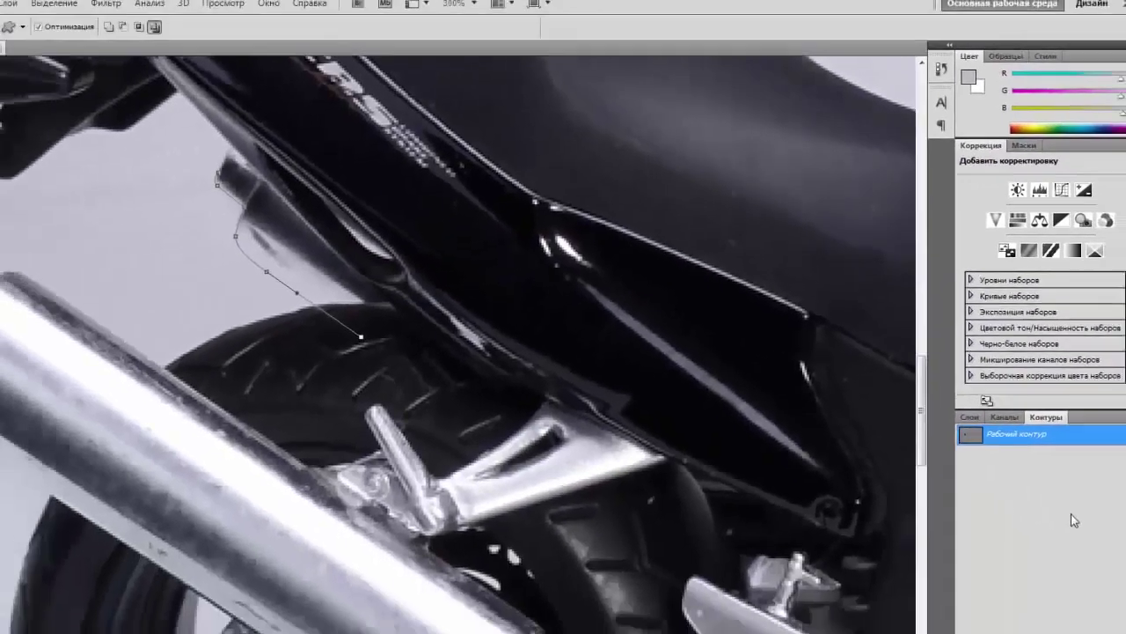
pyautogui.click(1071, 518)
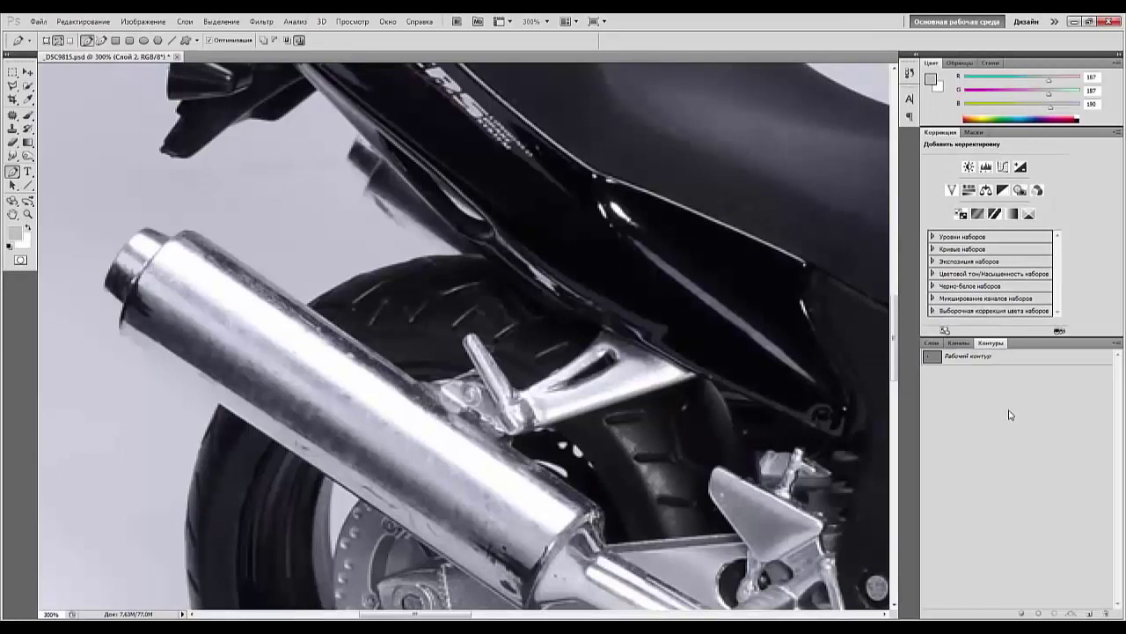
pyautogui.click(931, 344)
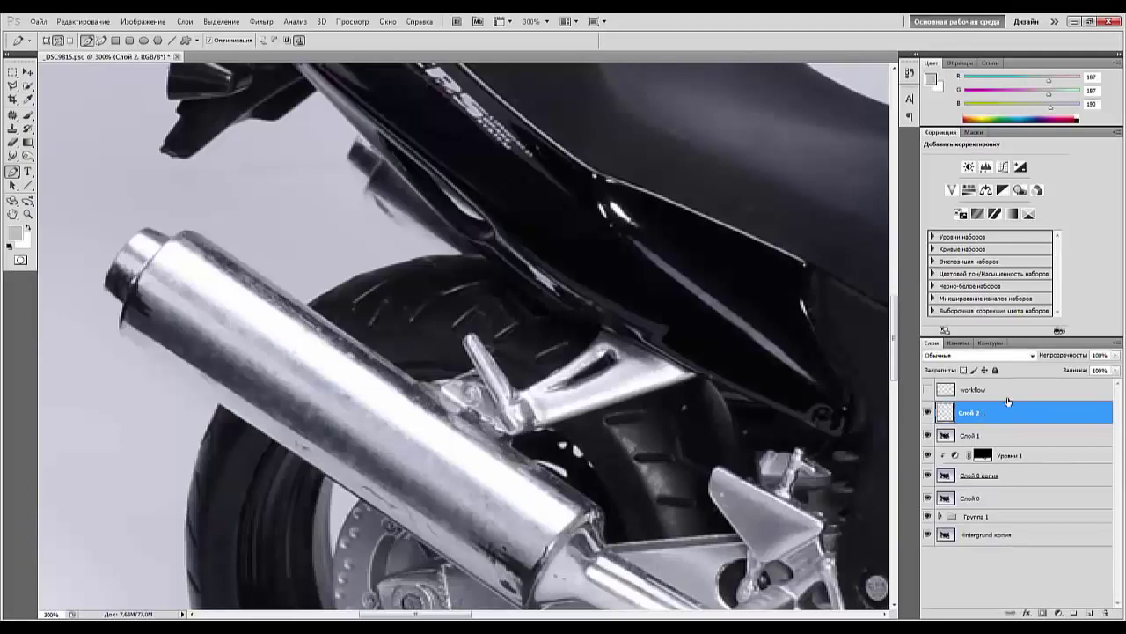
# Stroke the far exhaust path on Слой 2 with a pure black Brush and Simulate Pressure enabled, and deselect the work path.
pyautogui.click(13, 235)
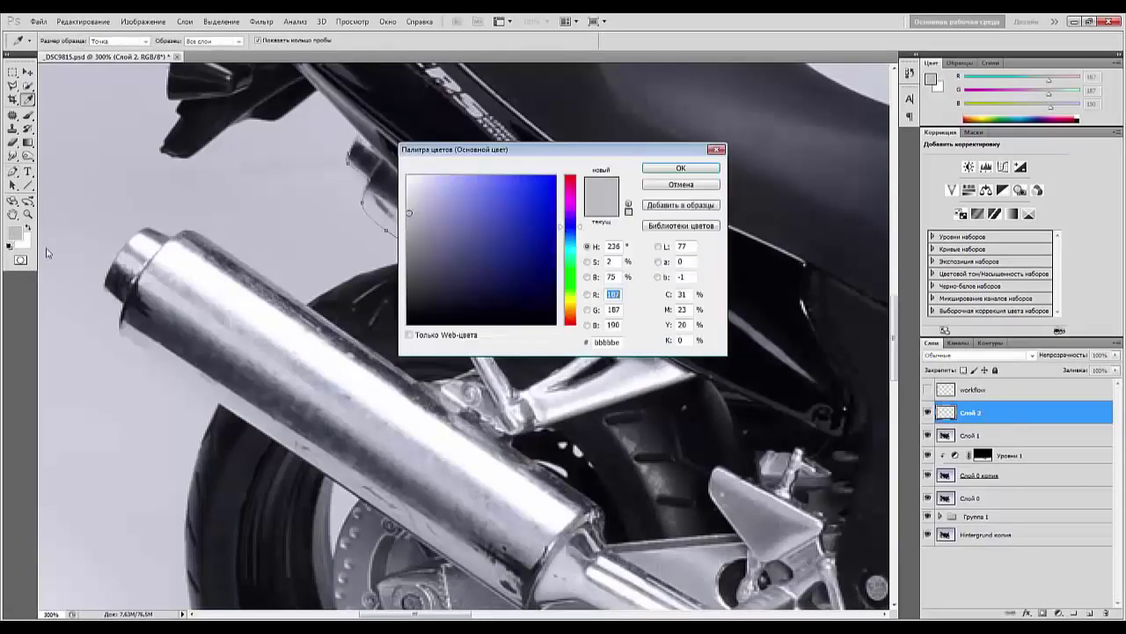
pyautogui.moveTo(465, 294); pyautogui.dragTo(374, 362)
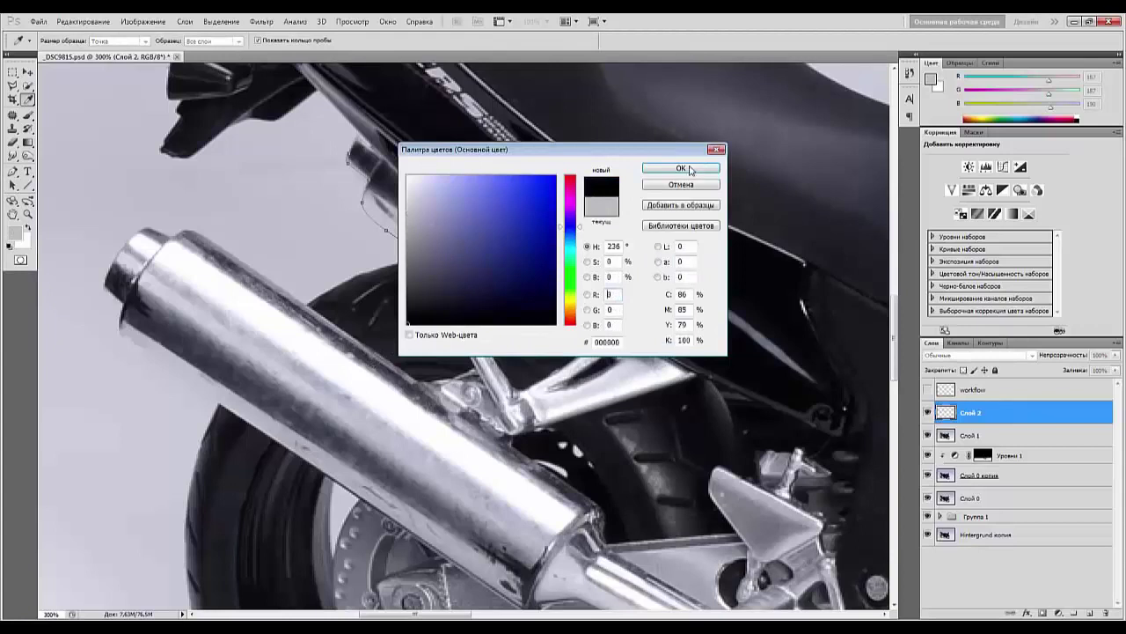
pyautogui.click(681, 168)
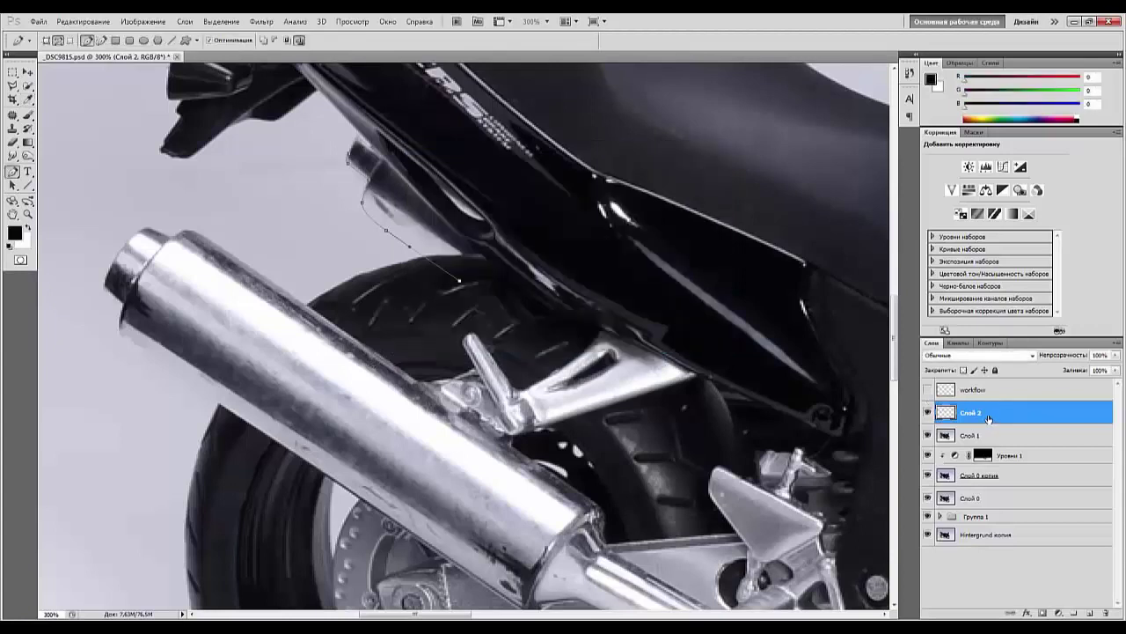
pyautogui.rightClick(449, 329)
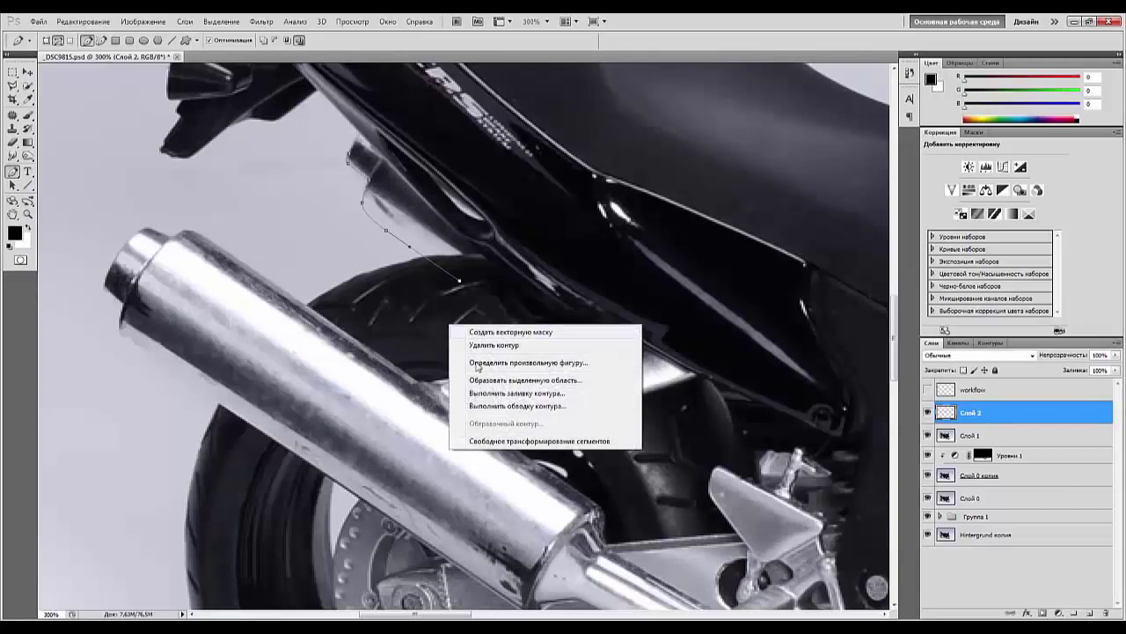
pyautogui.click(508, 407)
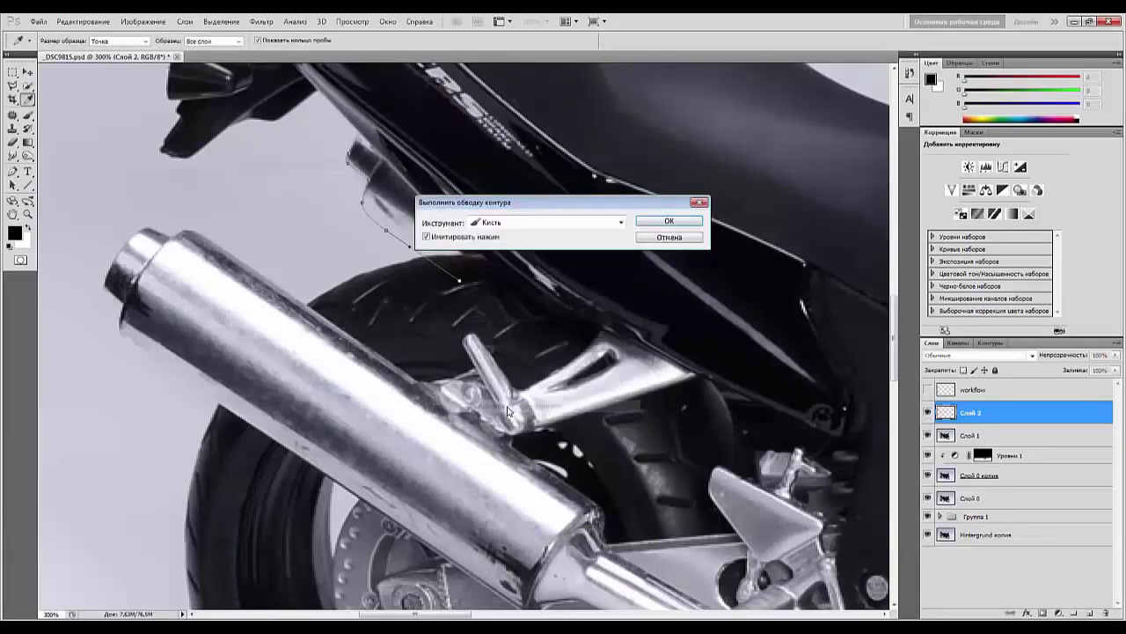
pyautogui.click(665, 224)
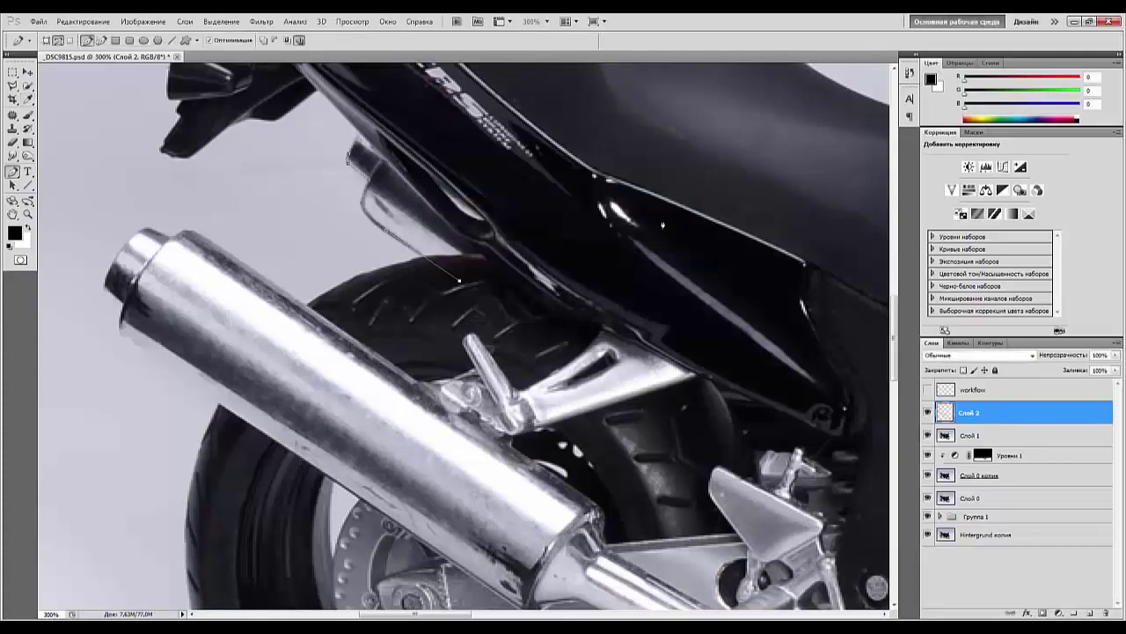
pyautogui.click(991, 343)
pyautogui.click(1004, 469)
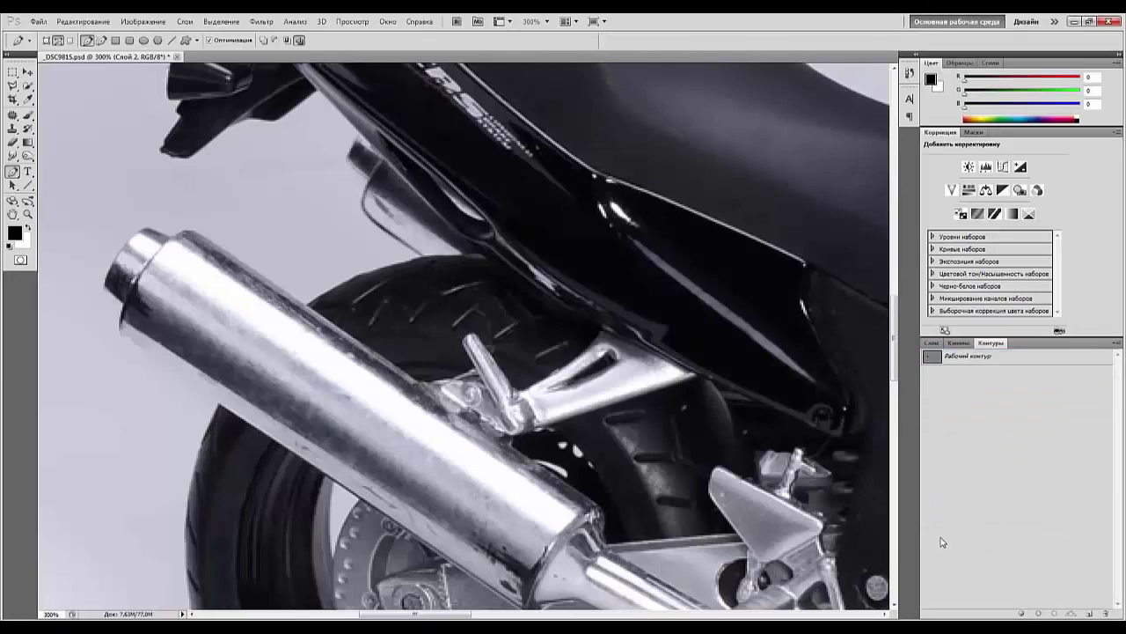
# Lower the opacity of Слой 2 to 53% and merge it down into Слой 1.
pyautogui.hotkey('ctrl', '0')
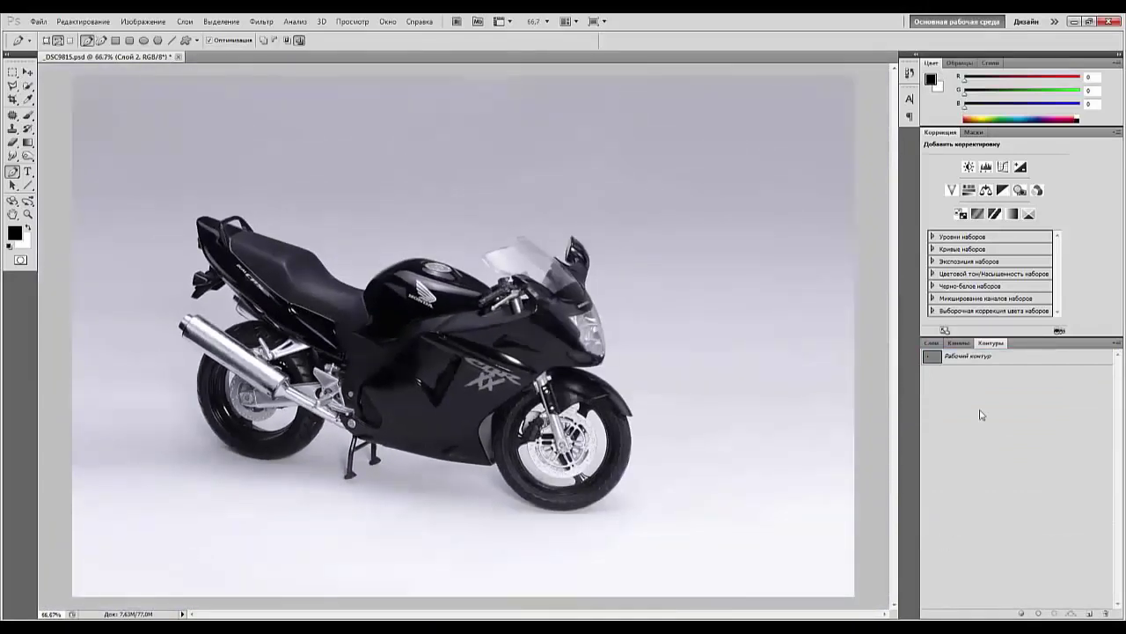
pyautogui.press('F7')
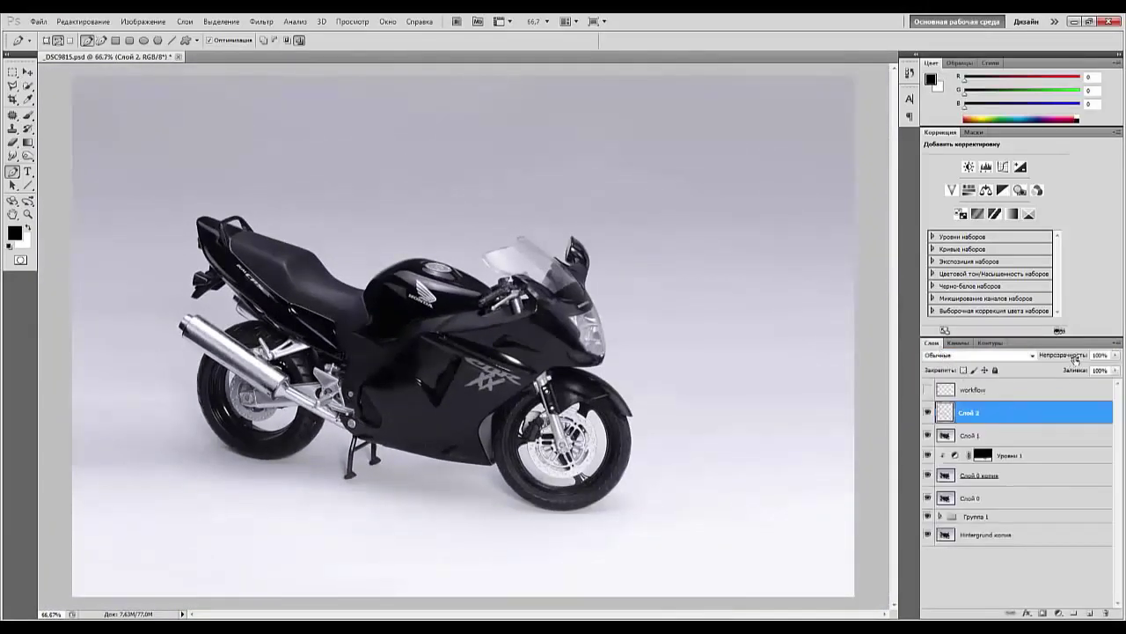
pyautogui.moveTo(1066, 359)
pyautogui.mouseDown()
pyautogui.moveTo(1030, 362)
pyautogui.moveTo(1046, 360)
pyautogui.mouseUp()
pyautogui.hotkey('ctrl', '+')
pyautogui.hotkey('ctrl', '+')
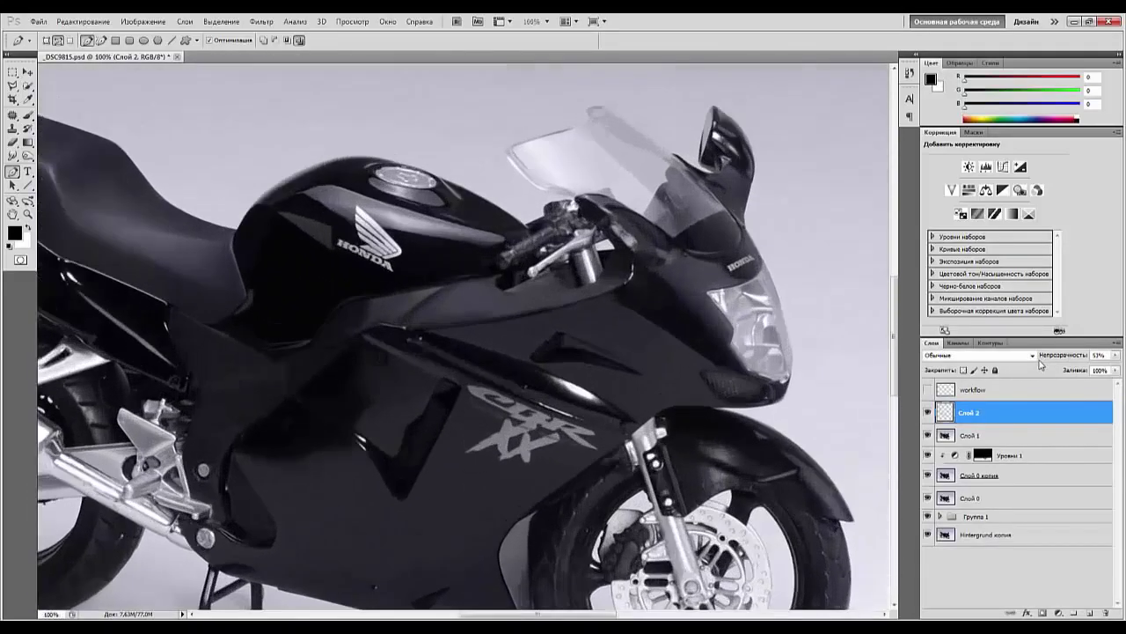
pyautogui.moveTo(361, 471); pyautogui.dragTo(848, 472)
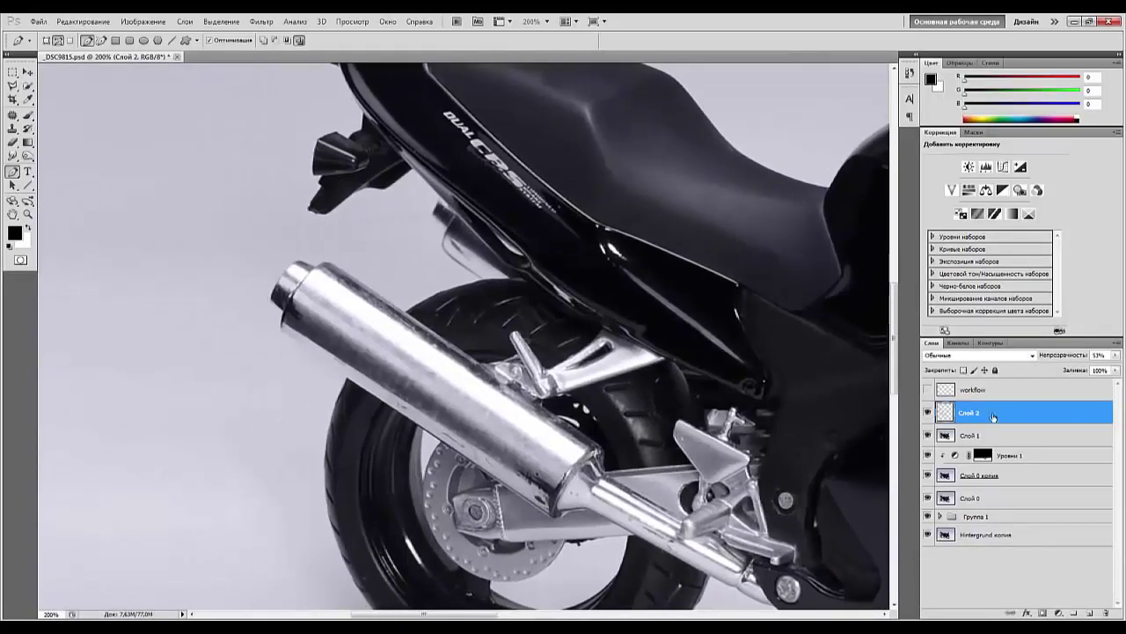
pyautogui.press('super')
pyautogui.press('Escape')
pyautogui.hotkey('ctrl', 'e')
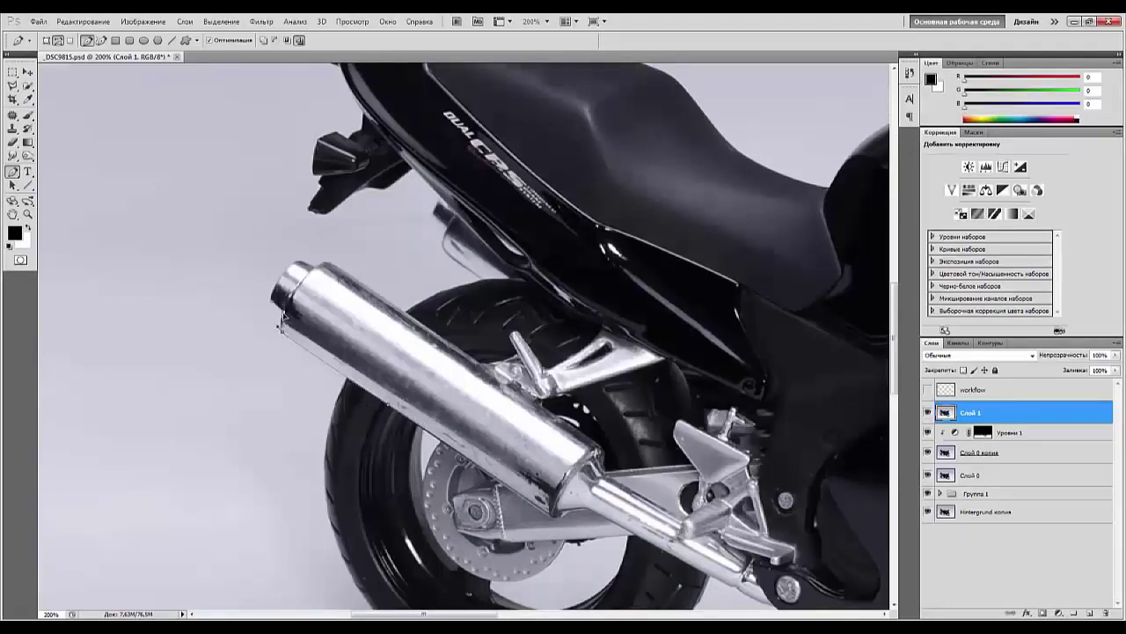
# Stroke the path along the near exhaust's lower edge with the black Brush and Simulate Pressure enabled, and deselect the work path.
pyautogui.rightClick(448, 382)
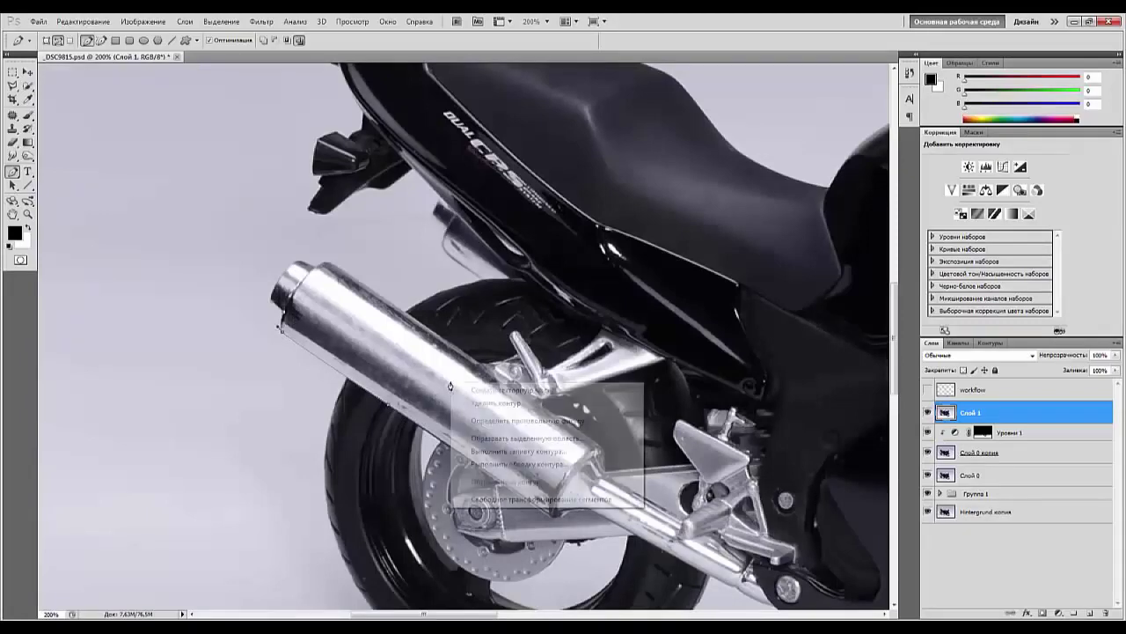
pyautogui.click(502, 465)
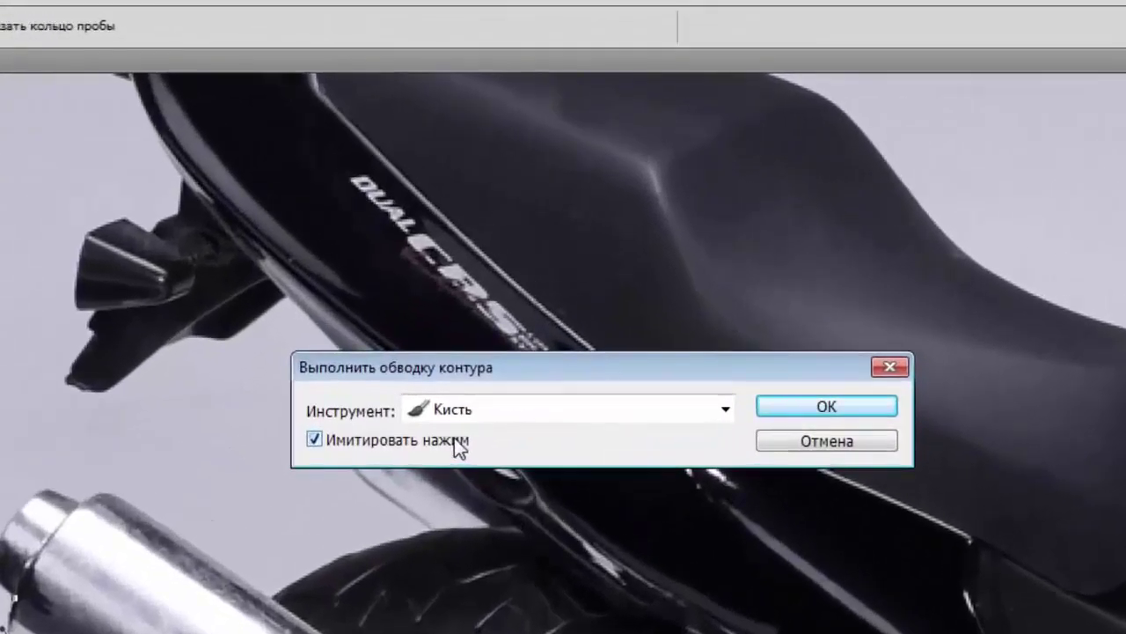
pyautogui.click(454, 438)
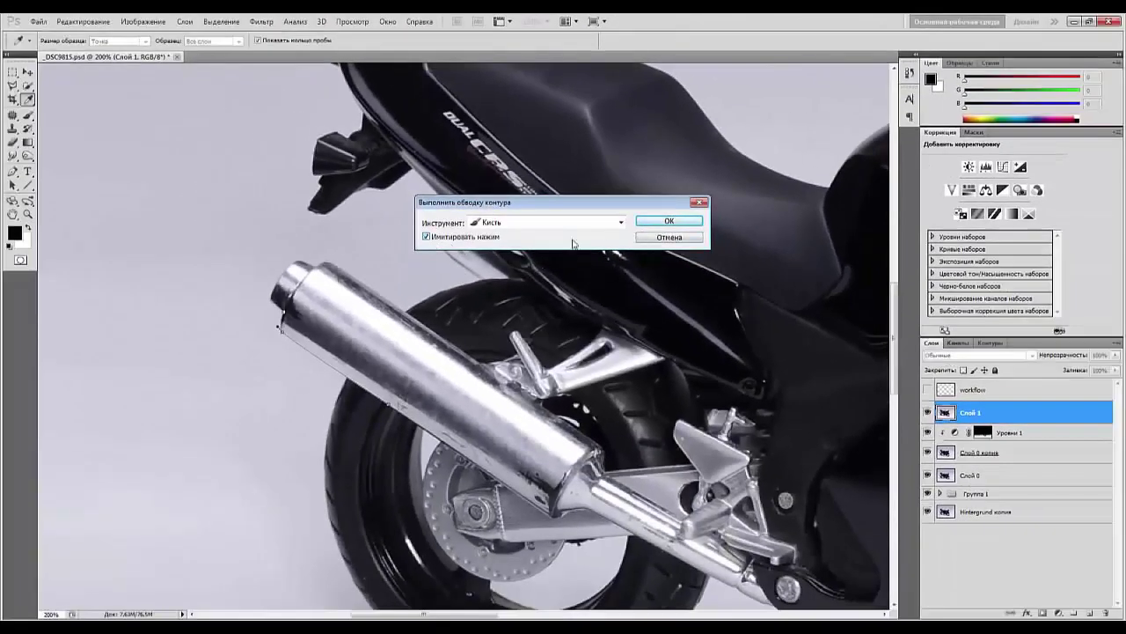
pyautogui.click(676, 223)
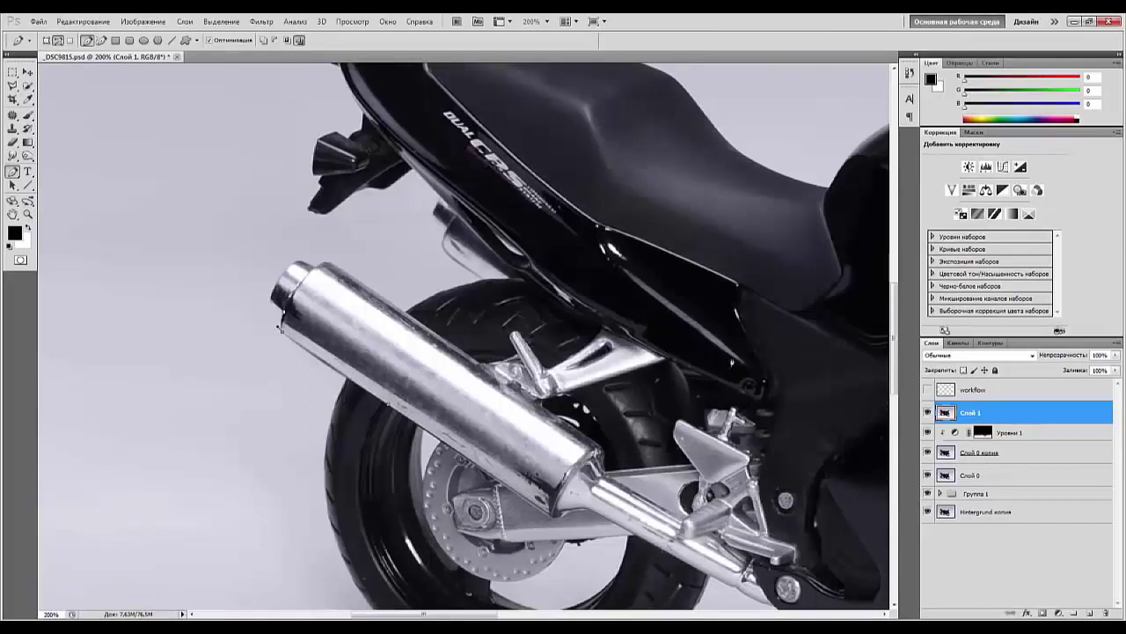
pyautogui.click(991, 343)
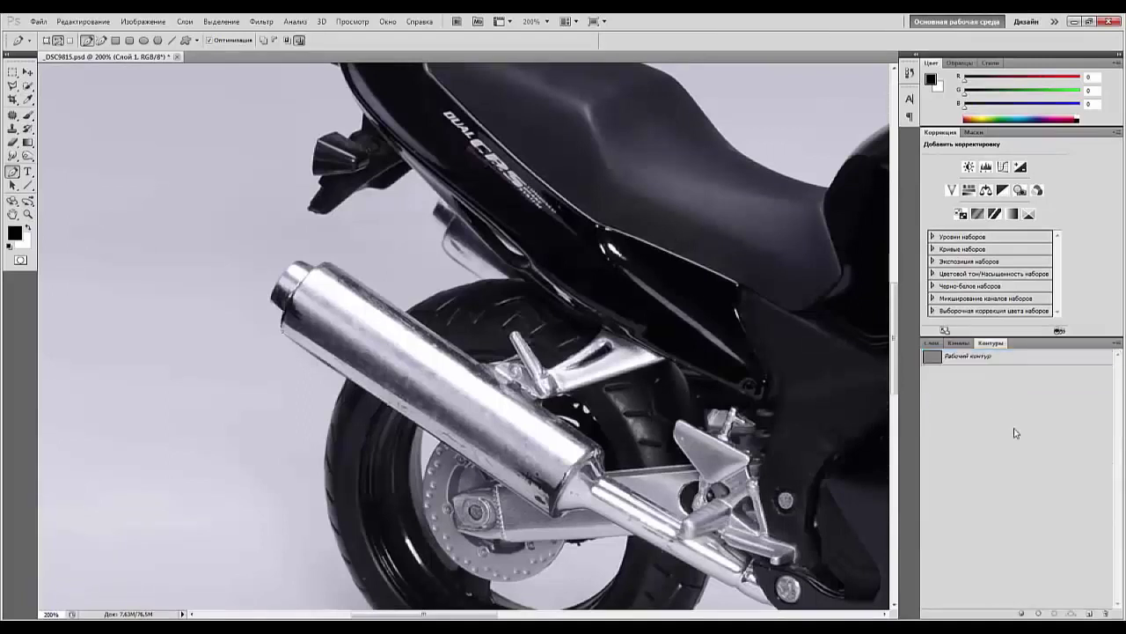
# Show the workflow layer's markings over the whole motorcycle to review the areas planned for retouching, and hide them again.
pyautogui.hotkey('ctrl', '-')
pyautogui.hotkey('ctrl', '-')
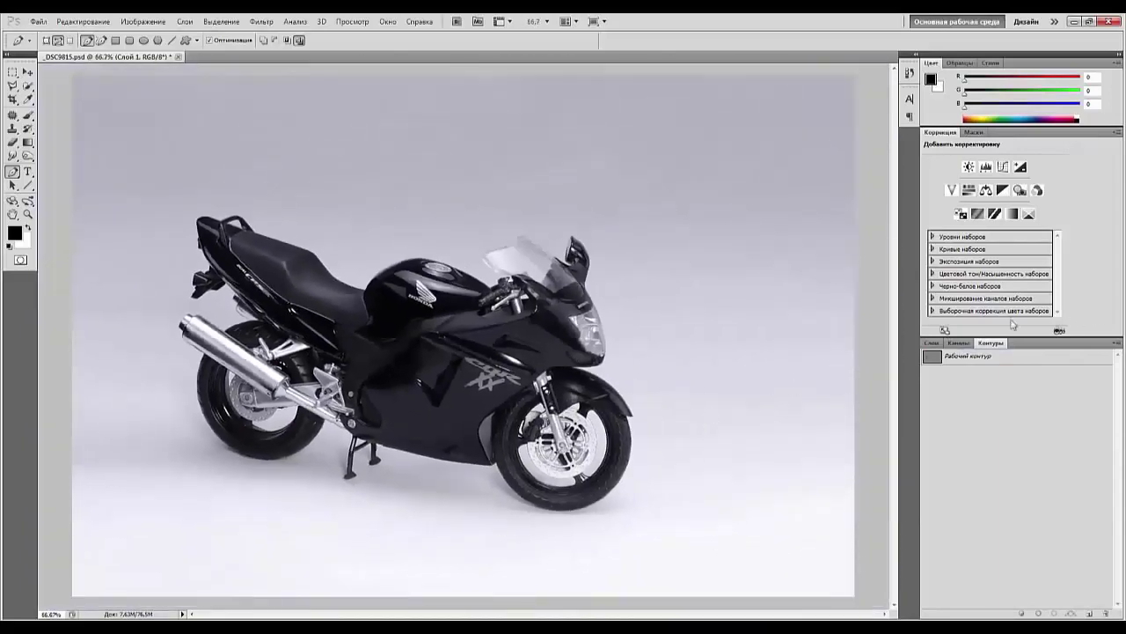
pyautogui.click(932, 345)
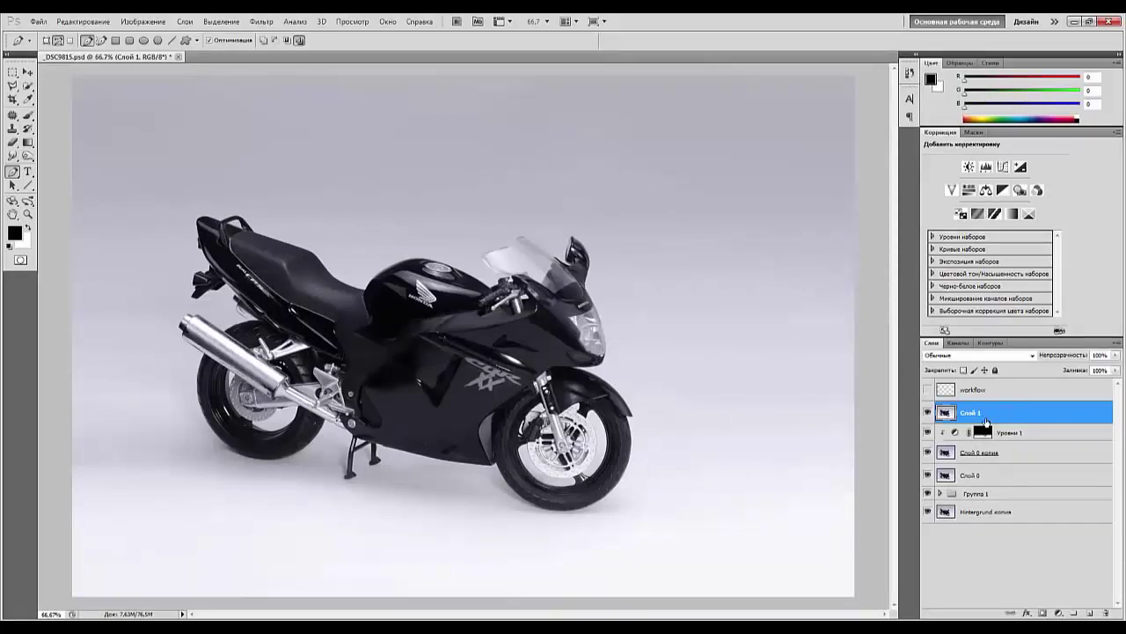
pyautogui.hotkey('ctrl', '+')
pyautogui.click(928, 389)
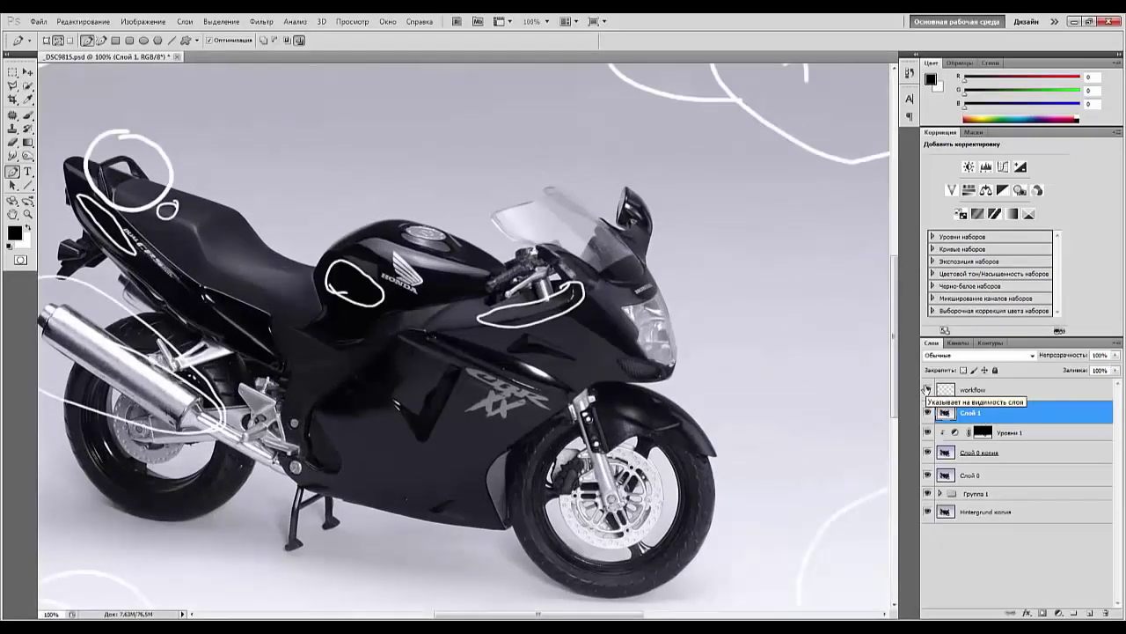
pyautogui.click(928, 389)
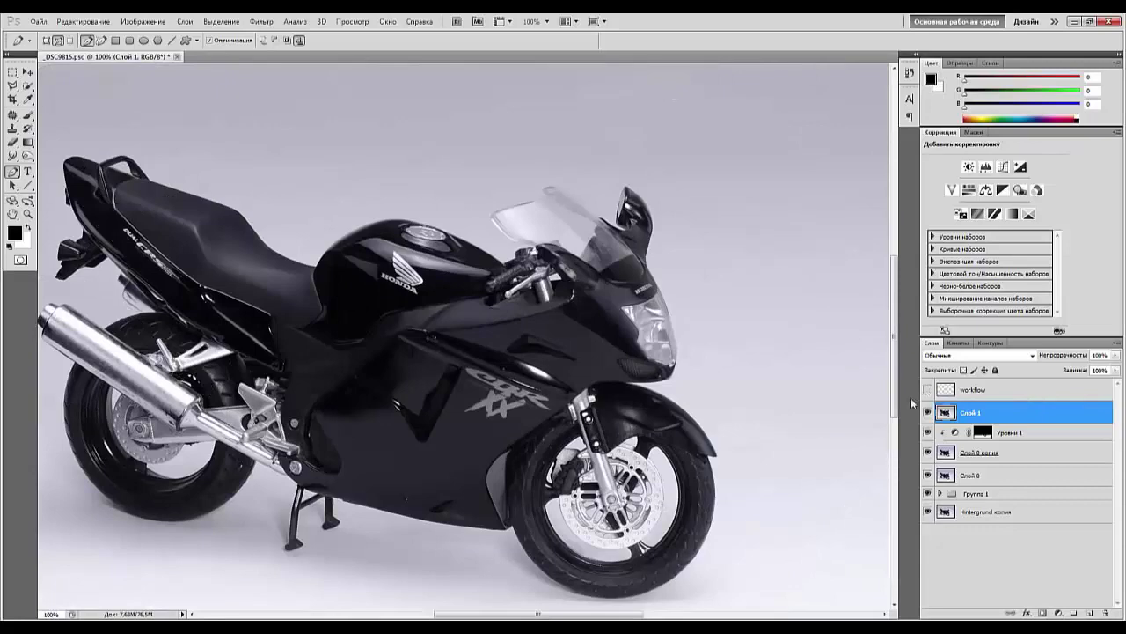
# Select a narrow strip along the length of the near exhaust with the Polygonal Lasso at a feather of 0 px.
pyautogui.hotkey('ctrl', '+')
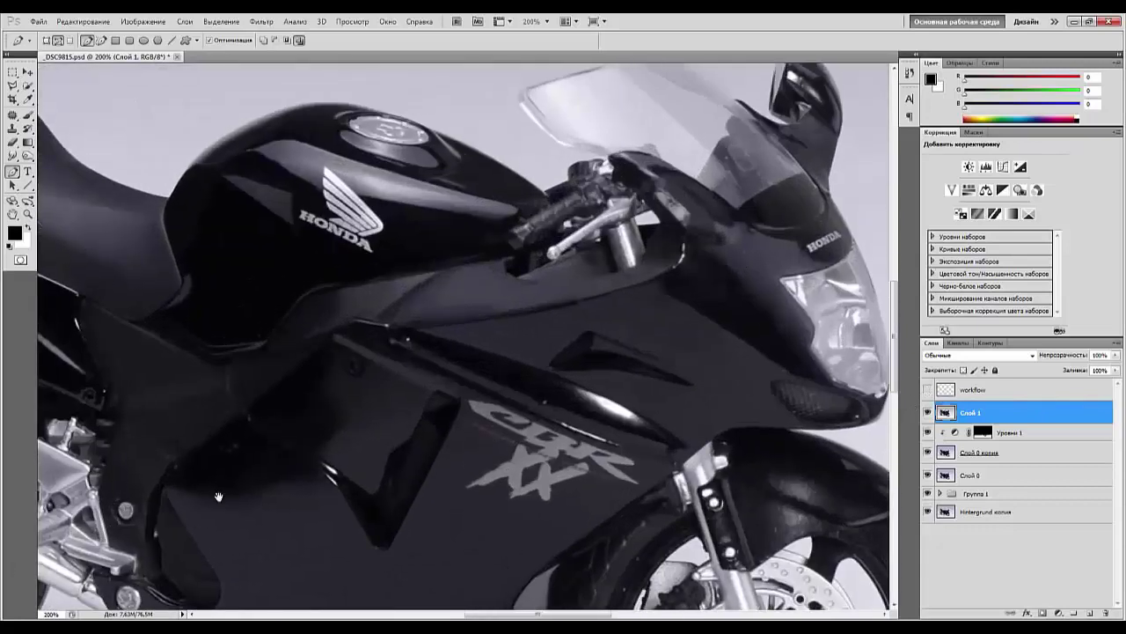
pyautogui.moveTo(219, 497); pyautogui.dragTo(756, 497)
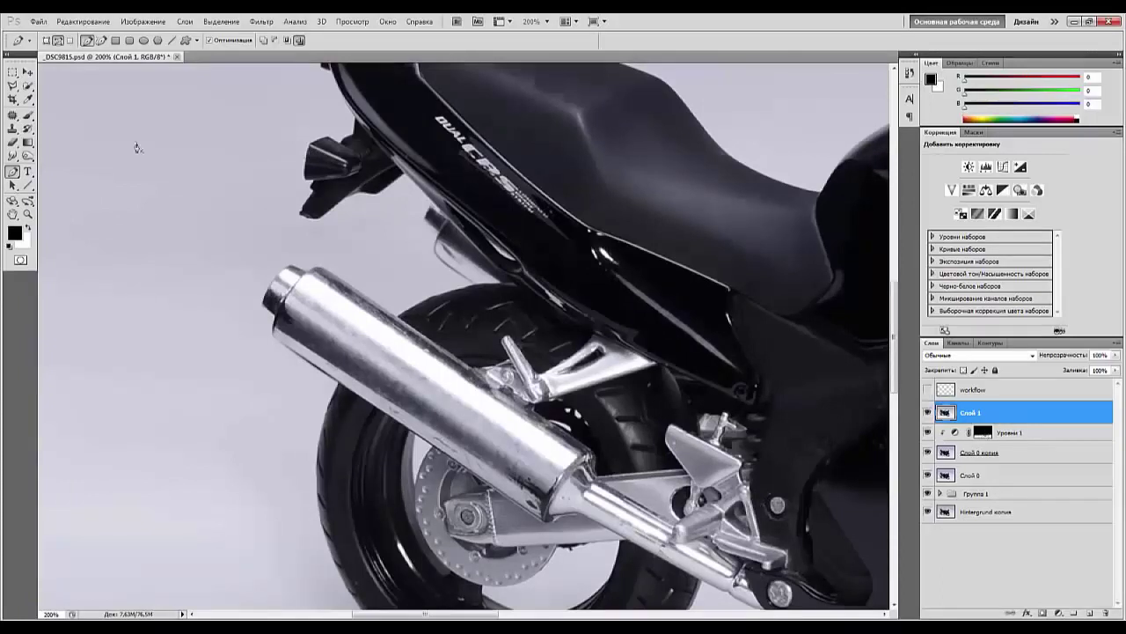
pyautogui.click(13, 88)
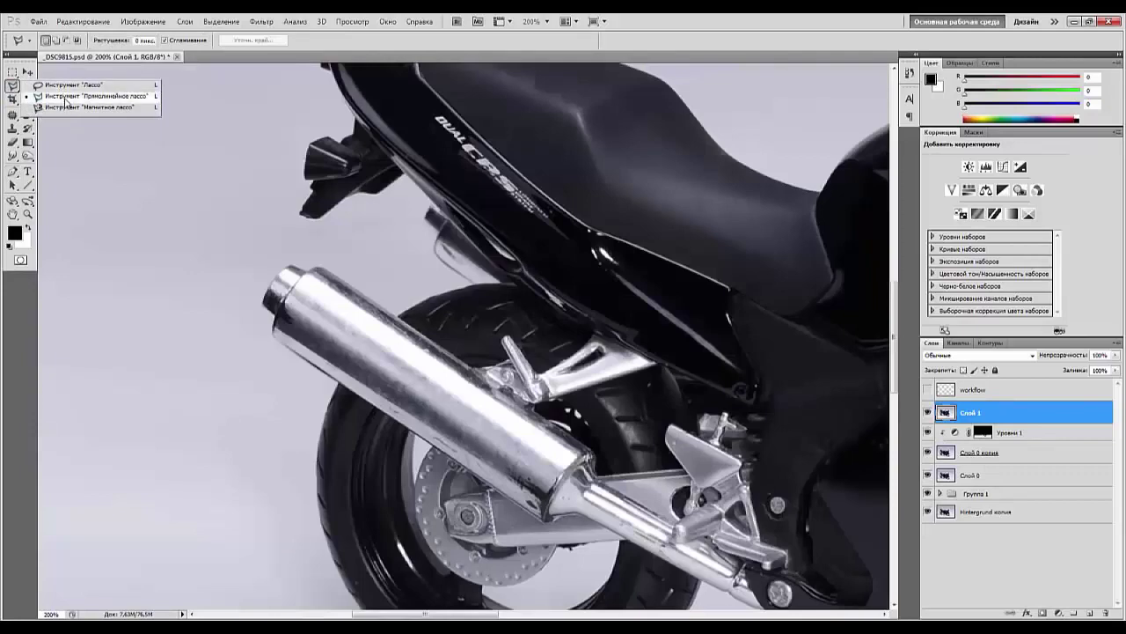
pyautogui.click(66, 96)
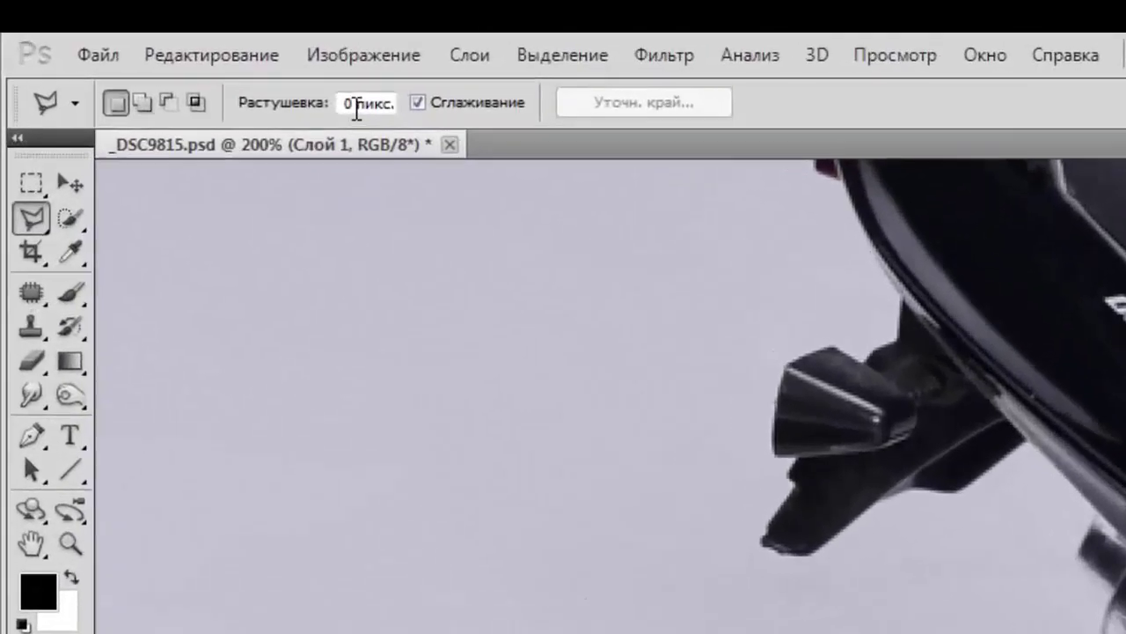
pyautogui.click(138, 40)
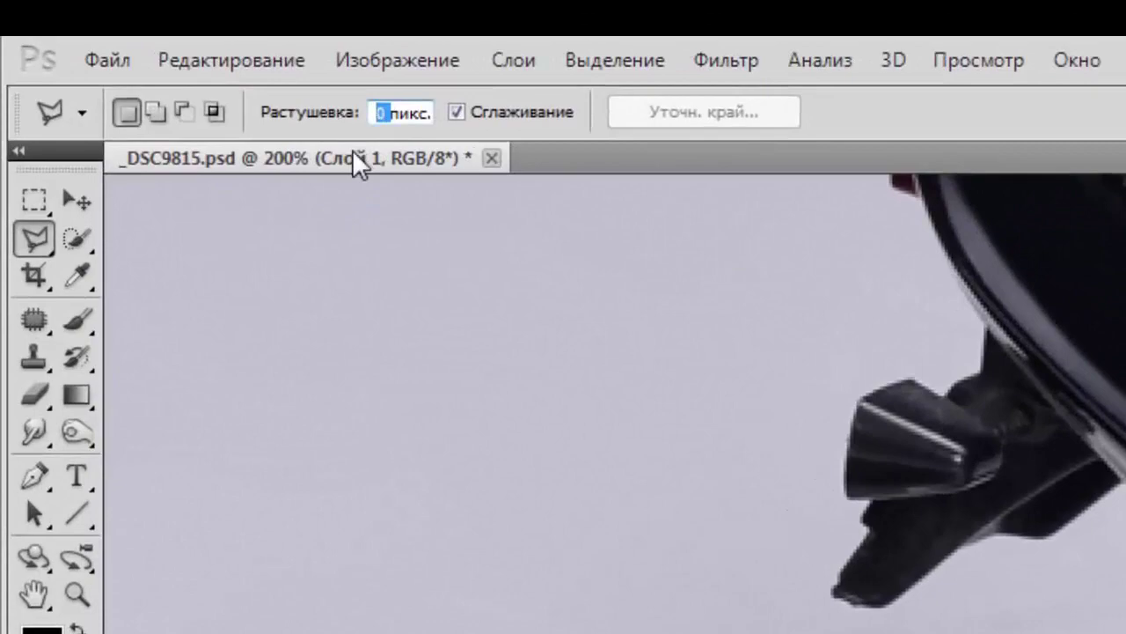
pyautogui.write('3')
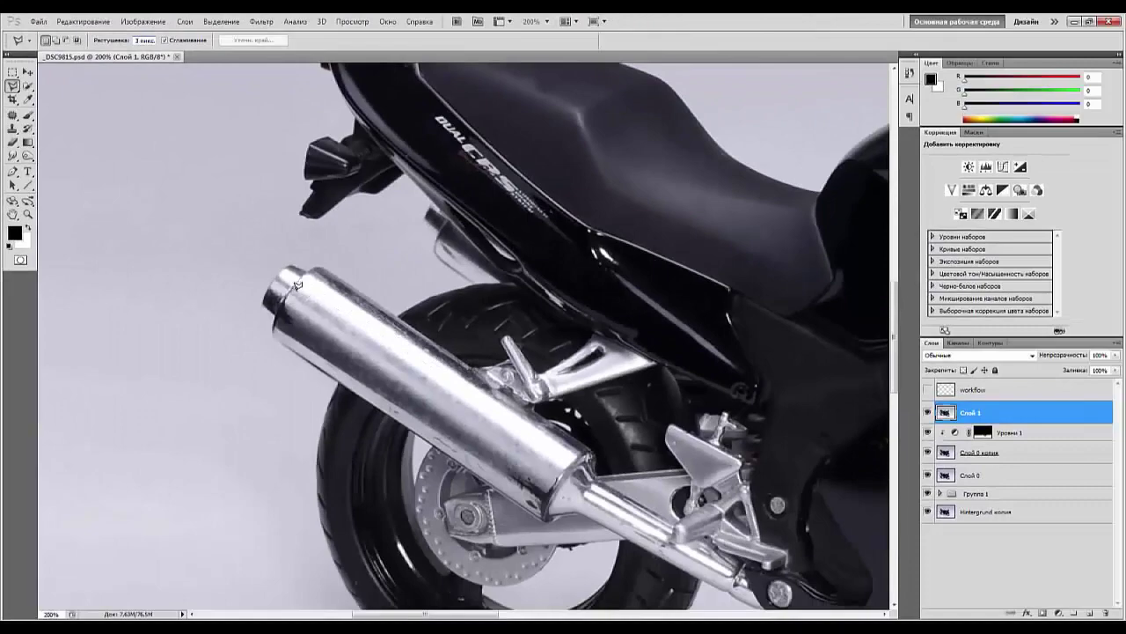
pyautogui.click(137, 40)
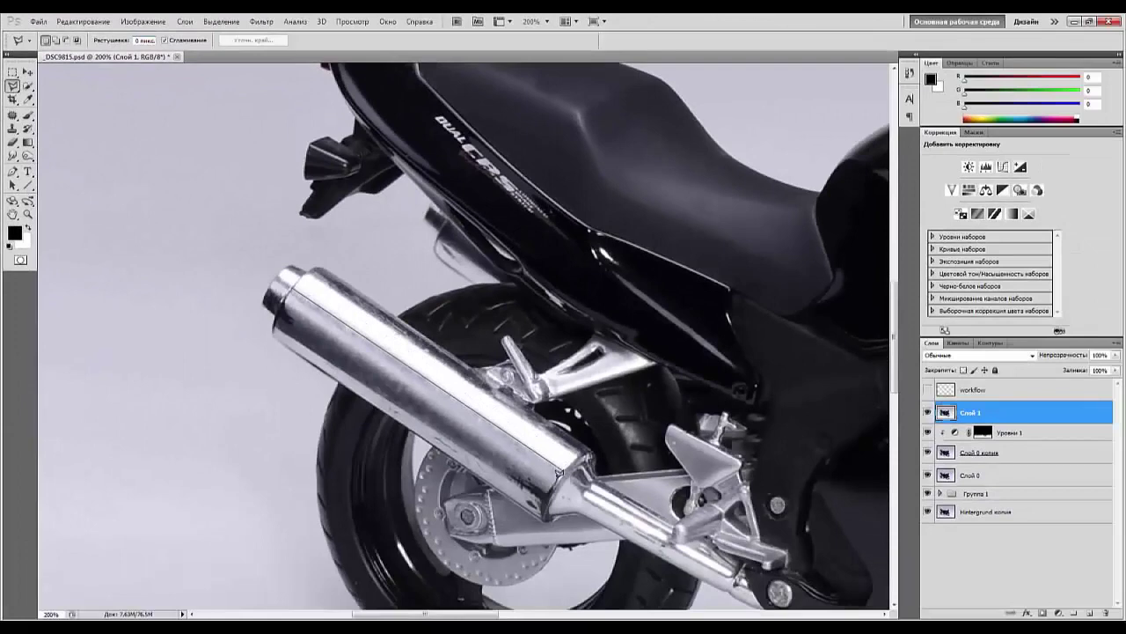
pyautogui.click(290, 288)
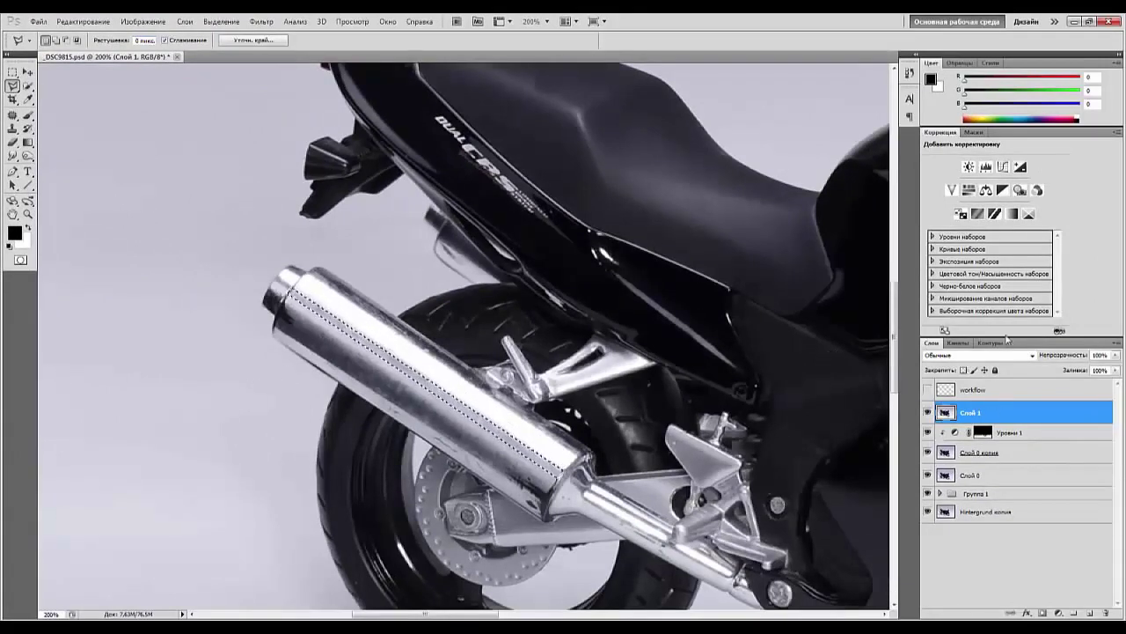
# Darken the selected exhaust strip with a clipped Levels adjustment, using input levels 151, 1.12, 255 and output levels 0 to 110.
pyautogui.click(986, 167)
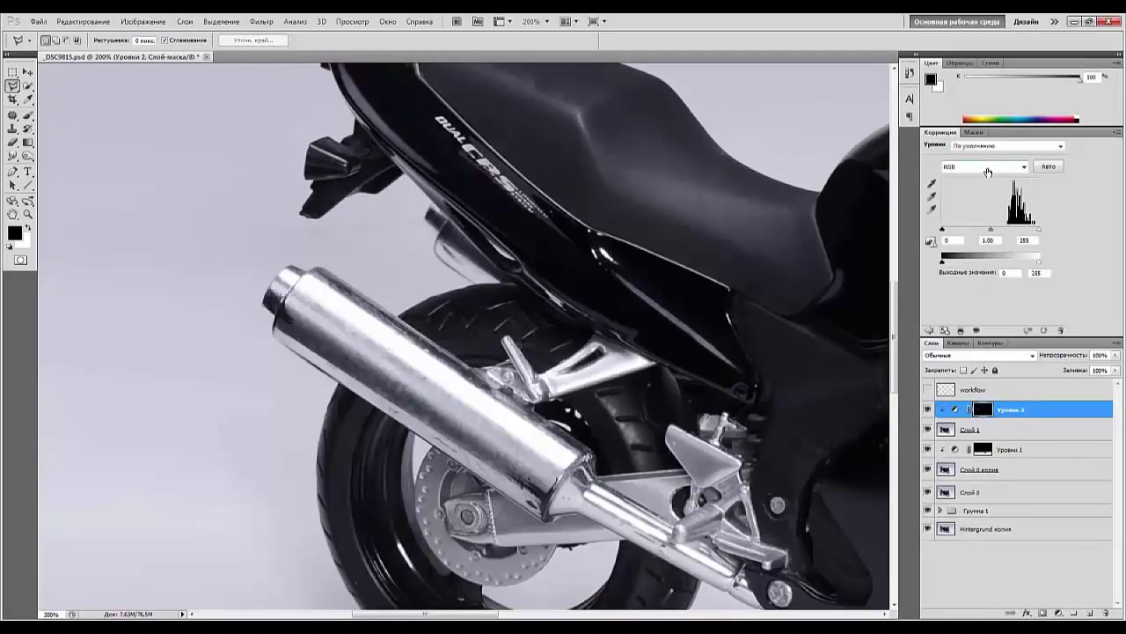
pyautogui.moveTo(943, 230); pyautogui.dragTo(1014, 235)
pyautogui.moveTo(993, 277); pyautogui.dragTo(984, 304)
pyautogui.moveTo(1013, 351); pyautogui.dragTo(939, 352)
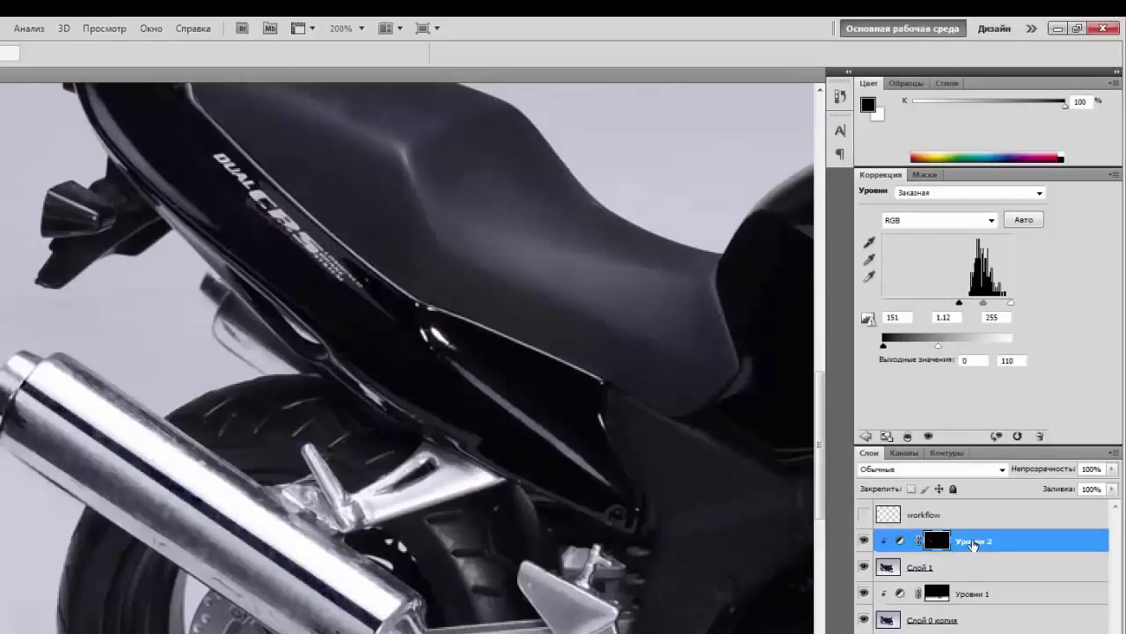
# Feather the mask of the exhaust strip's Levels adjustment by 2 px and merge the adjustment into Слой 1.
pyautogui.click(925, 174)
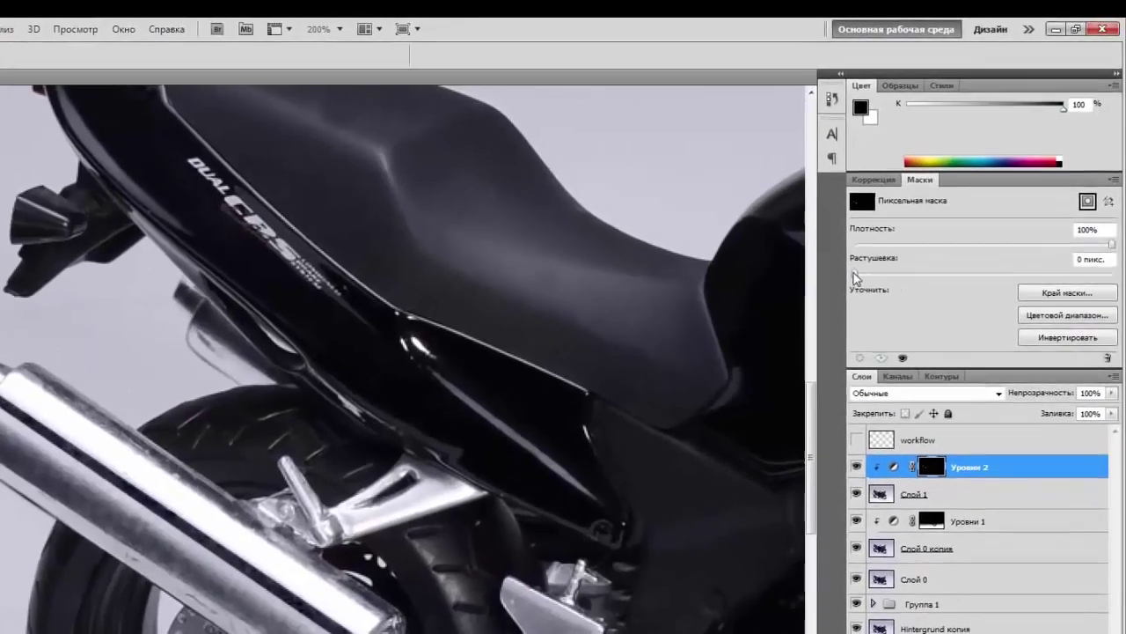
pyautogui.moveTo(859, 278); pyautogui.dragTo(875, 278)
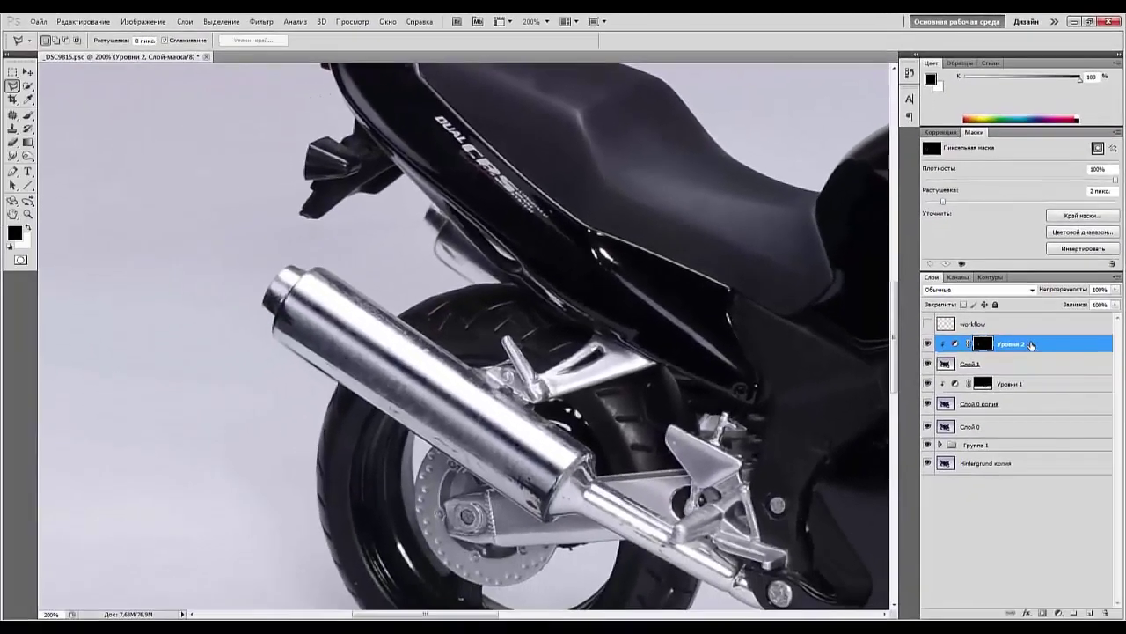
pyautogui.click(1032, 345)
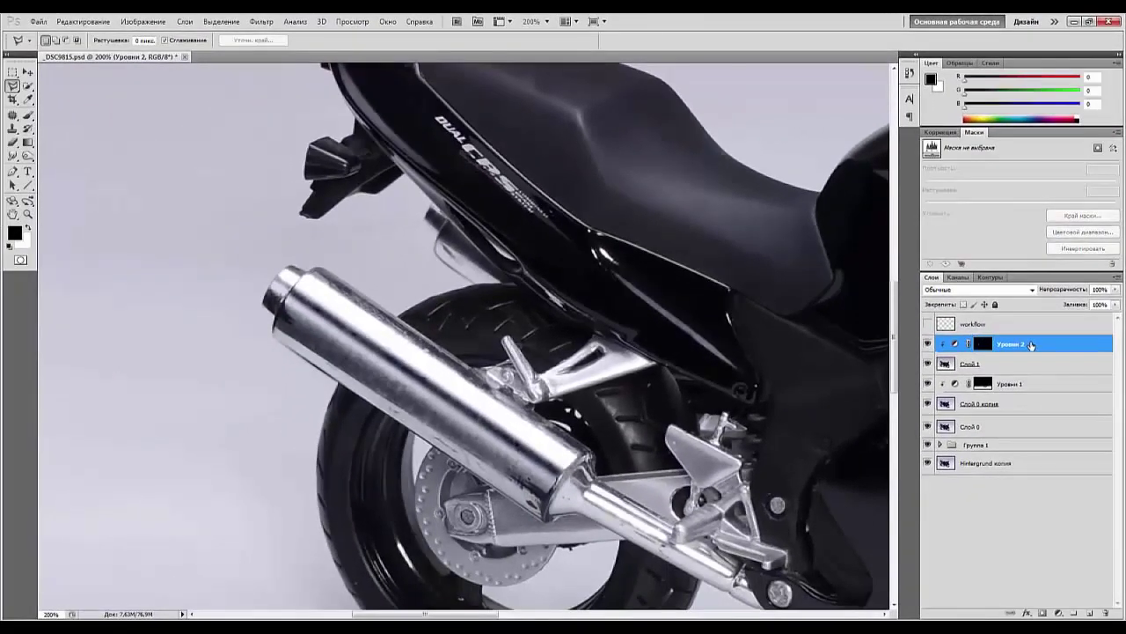
pyautogui.press('Delete')
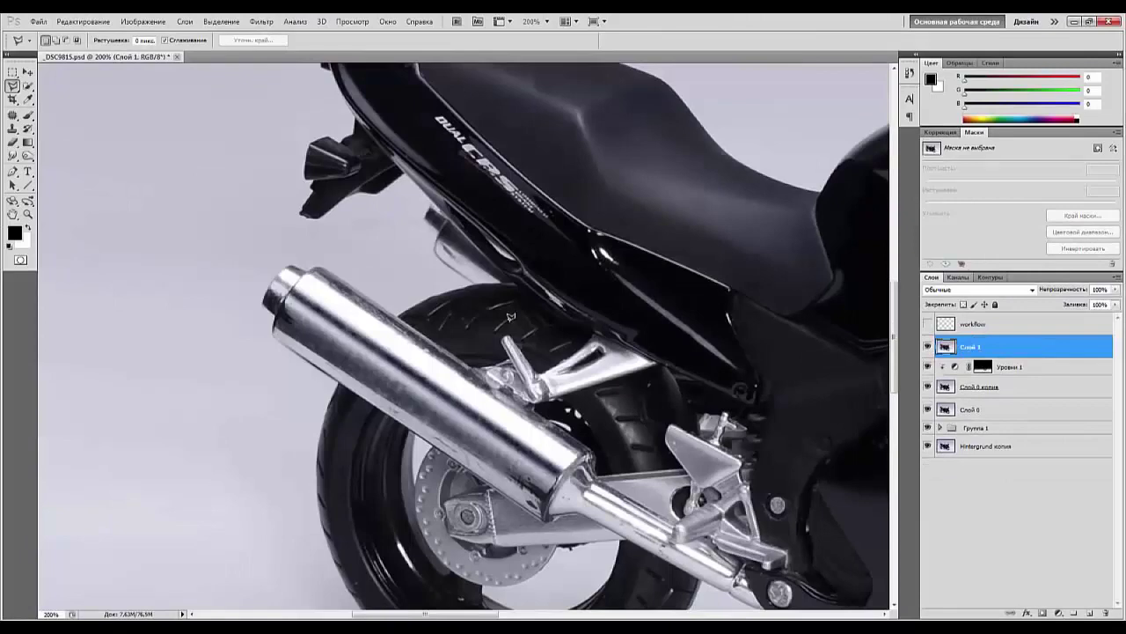
# Smooth the dark marks on the lower light strip of the near exhaust with the Smudge tool in Замена светлым mode at 83% strength.
pyautogui.hotkey('ctrl', '+')
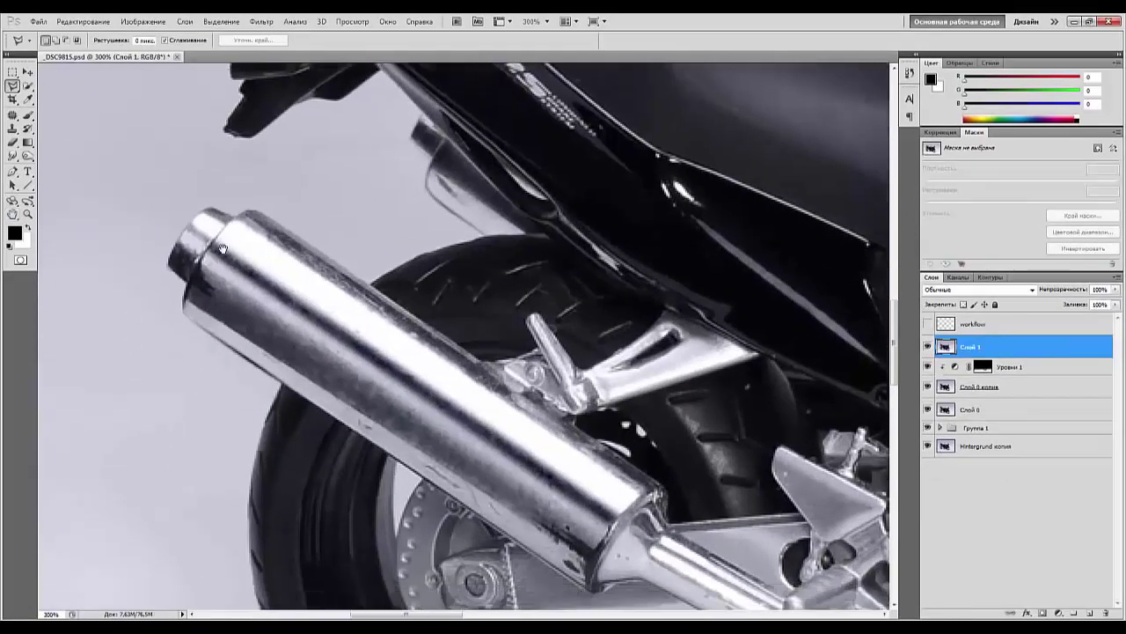
pyautogui.moveTo(223, 249); pyautogui.dragTo(235, 73)
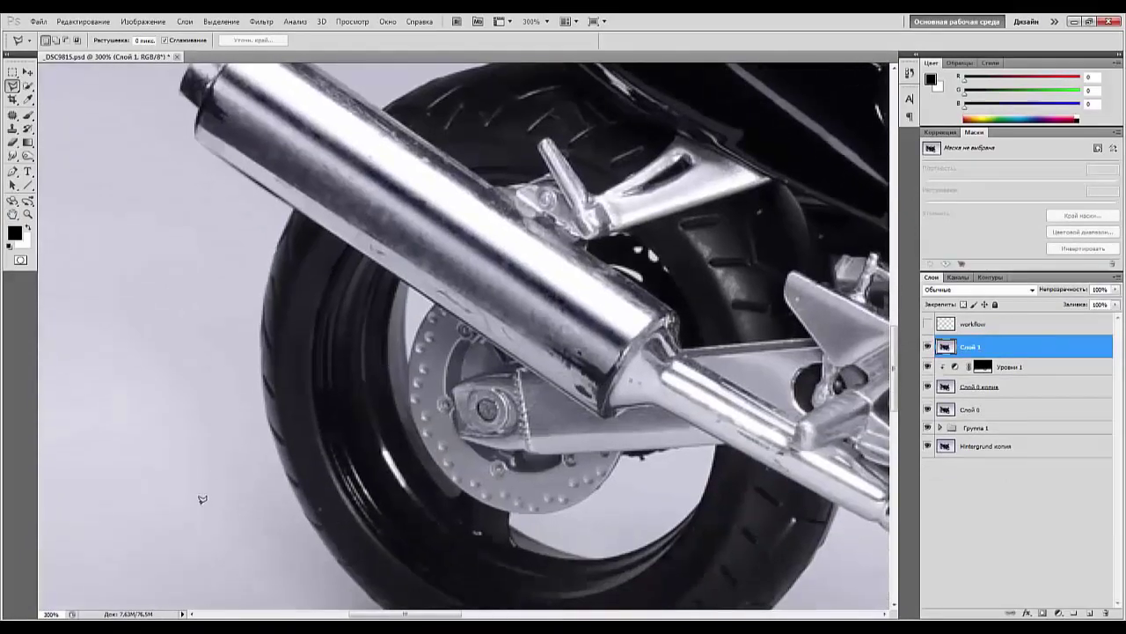
pyautogui.click(13, 157)
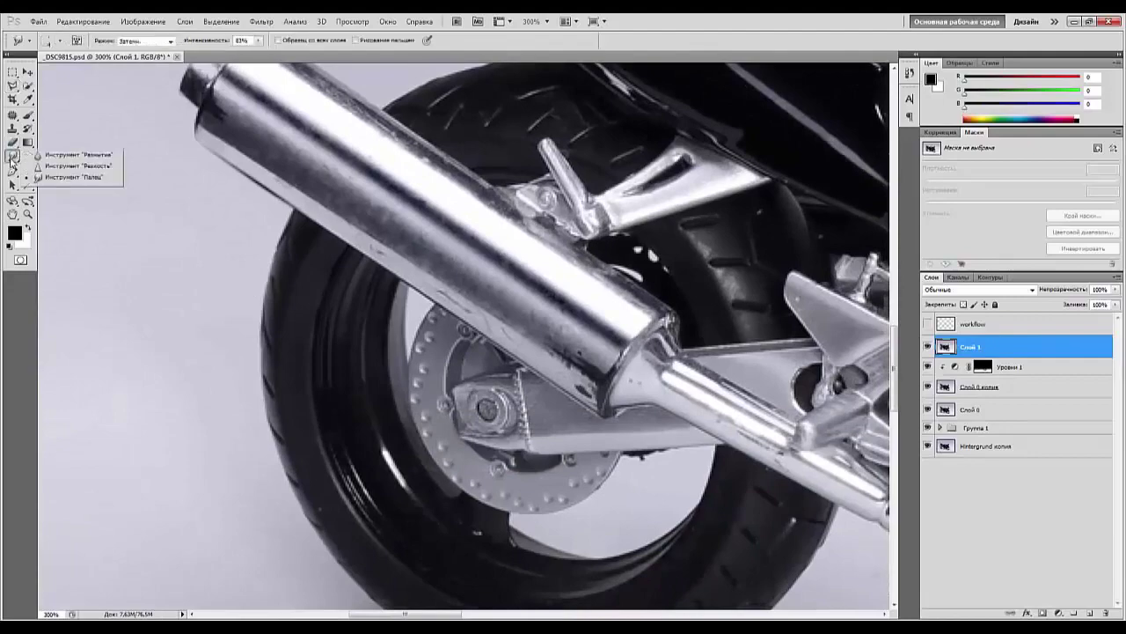
pyautogui.click(70, 177)
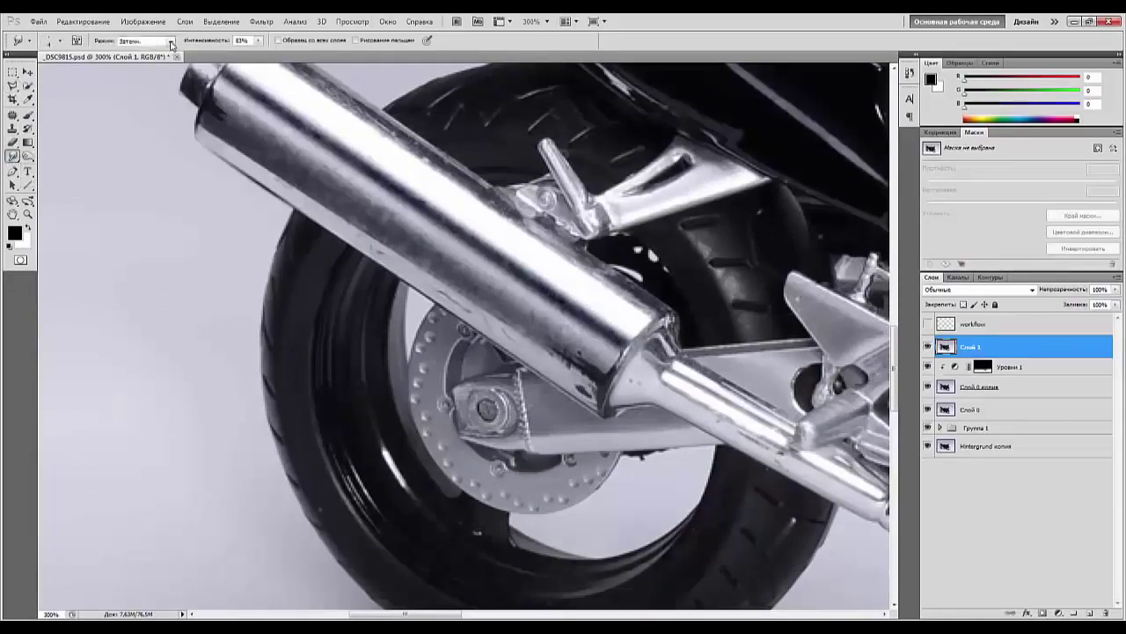
pyautogui.click(171, 43)
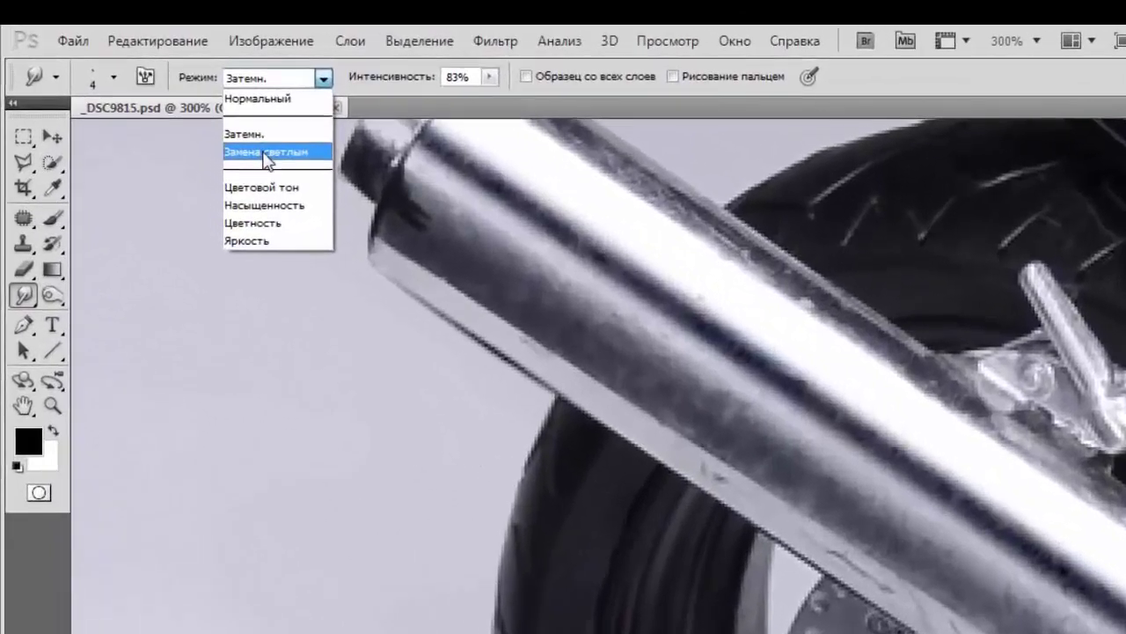
pyautogui.click(264, 153)
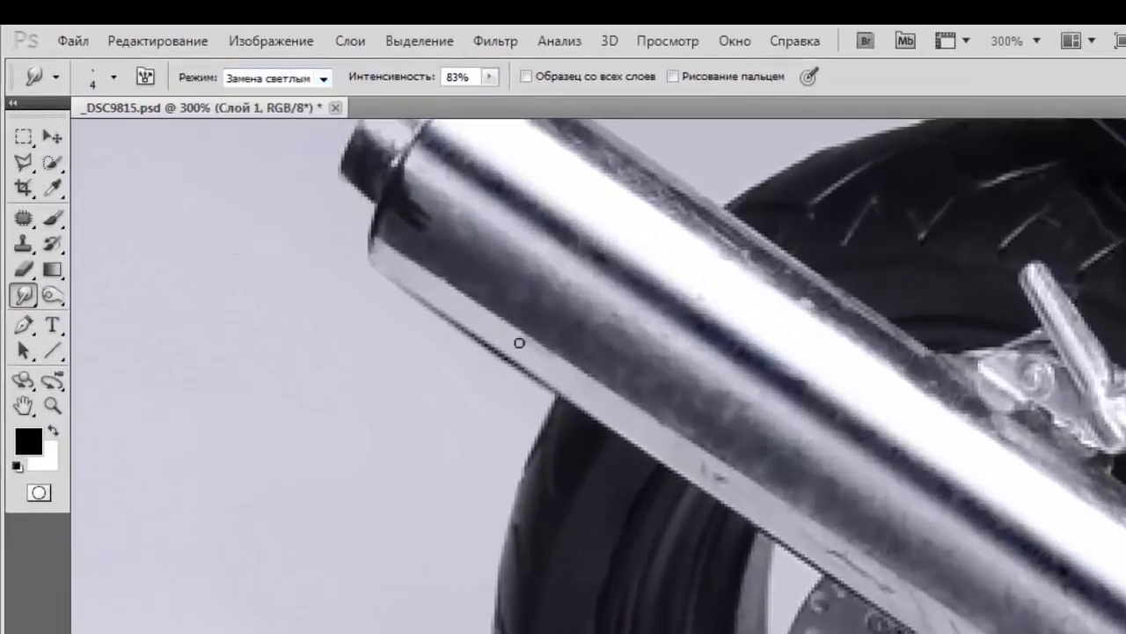
pyautogui.moveTo(519, 342)
pyautogui.mouseDown()
pyautogui.moveTo(802, 536)
pyautogui.moveTo(946, 592)
pyautogui.mouseUp()
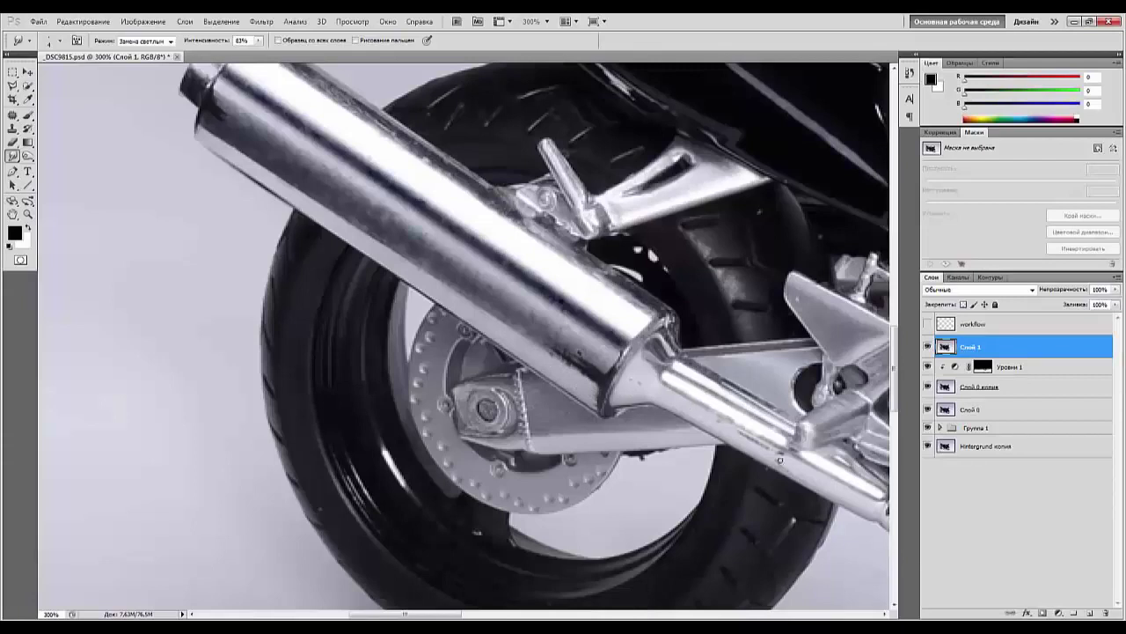
pyautogui.moveTo(780, 459); pyautogui.dragTo(756, 441)
# Examine the light edges and reflections on the footrest bracket, side fairing and tail.
pyautogui.moveTo(655, 387); pyautogui.dragTo(355, 399)
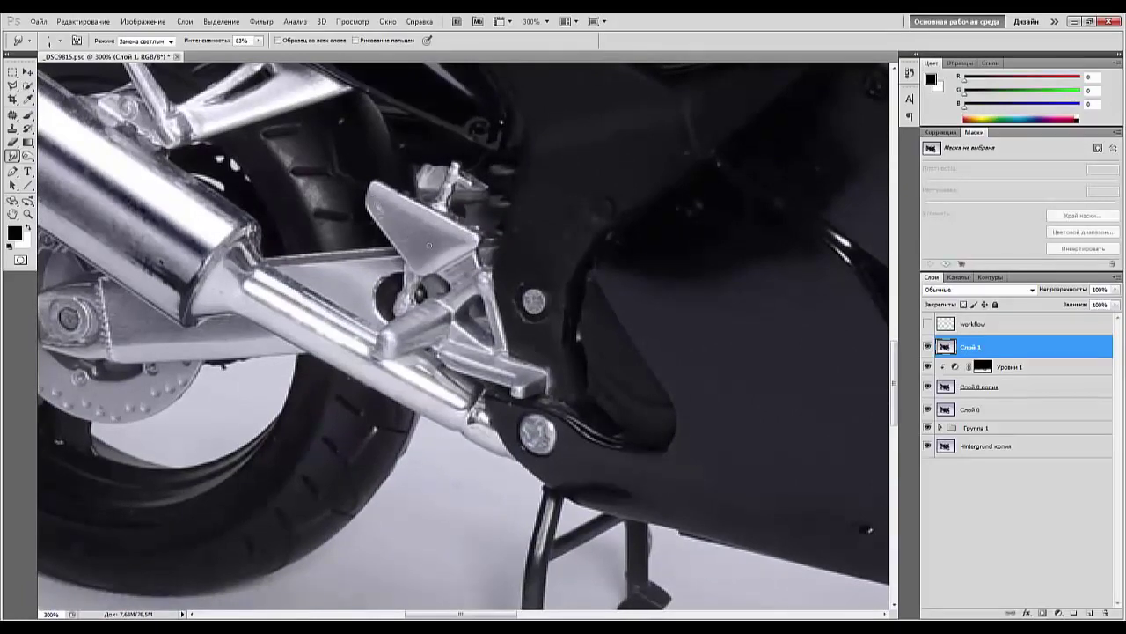
pyautogui.moveTo(325, 191); pyautogui.dragTo(324, 405)
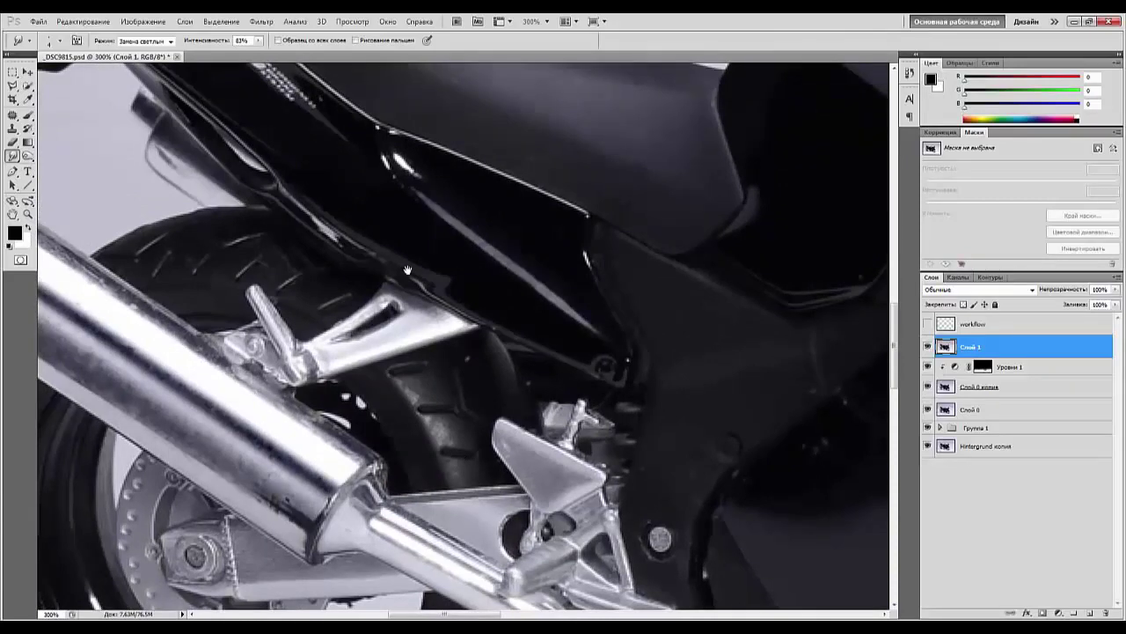
pyautogui.moveTo(408, 269); pyautogui.dragTo(566, 494)
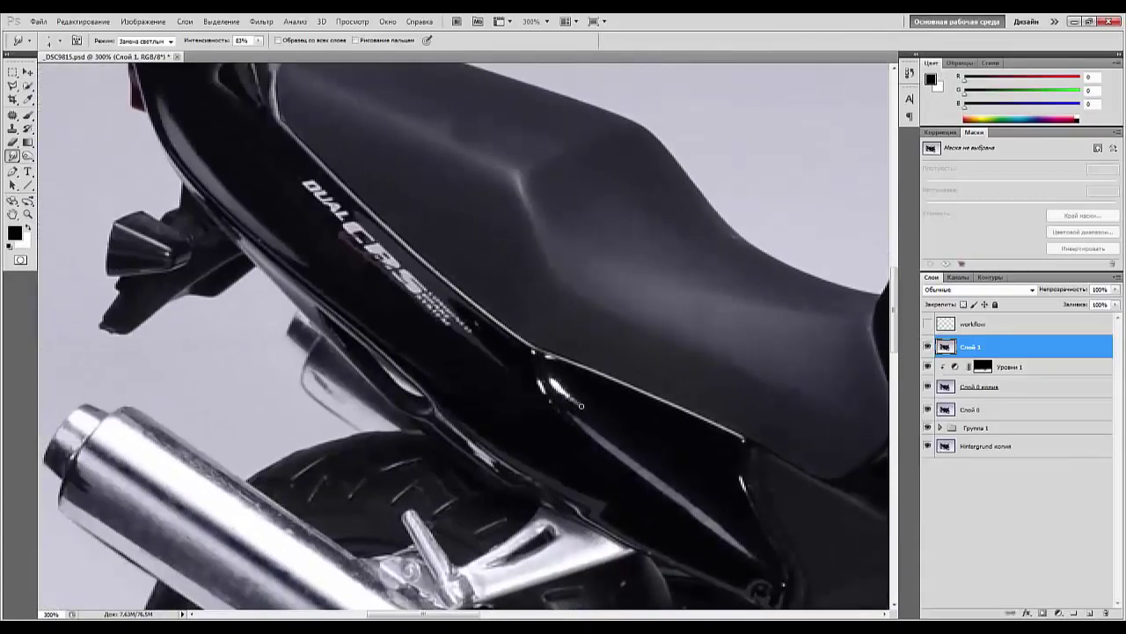
pyautogui.moveTo(553, 383); pyautogui.dragTo(613, 431)
pyautogui.moveTo(186, 264); pyautogui.dragTo(255, 317)
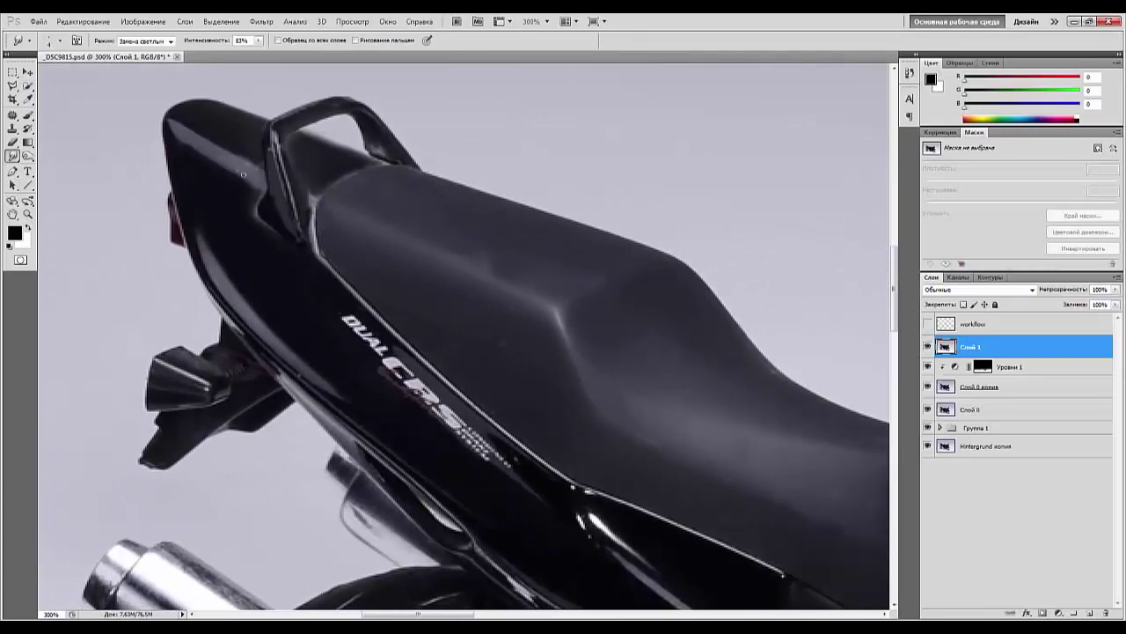
pyautogui.moveTo(627, 460)
pyautogui.mouseDown()
pyautogui.moveTo(598, 387)
pyautogui.moveTo(528, 457)
pyautogui.moveTo(509, 232)
pyautogui.moveTo(610, 371)
pyautogui.mouseUp()
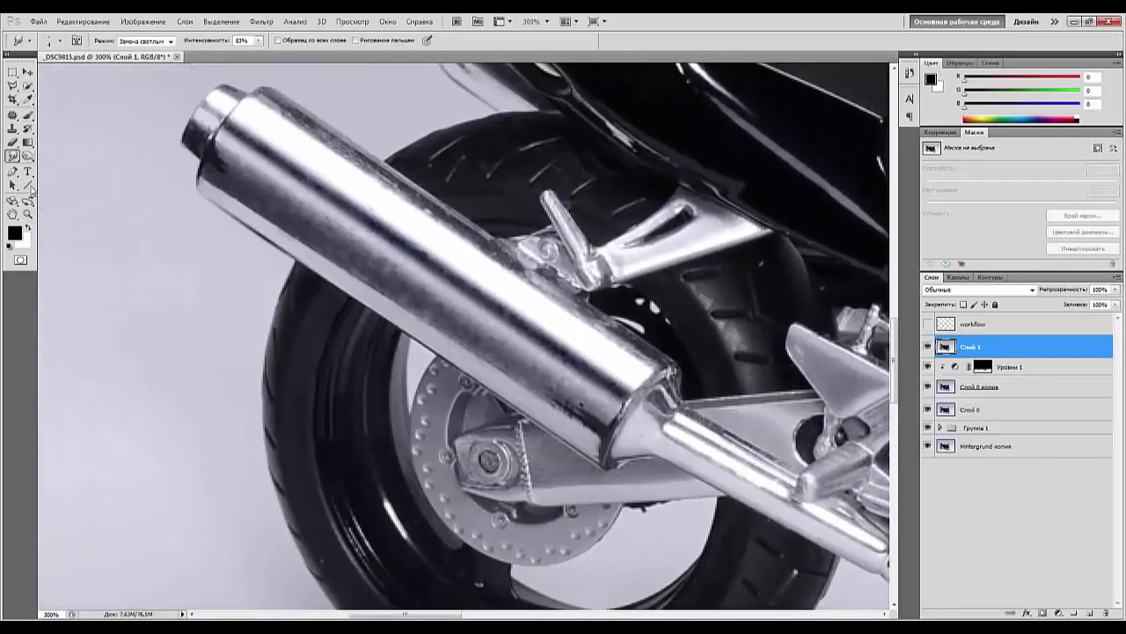
# Outline the dark band along the near exhaust with a closed Pen path and convert it to an anti-aliased selection with 0 px feather.
pyautogui.click(14, 172)
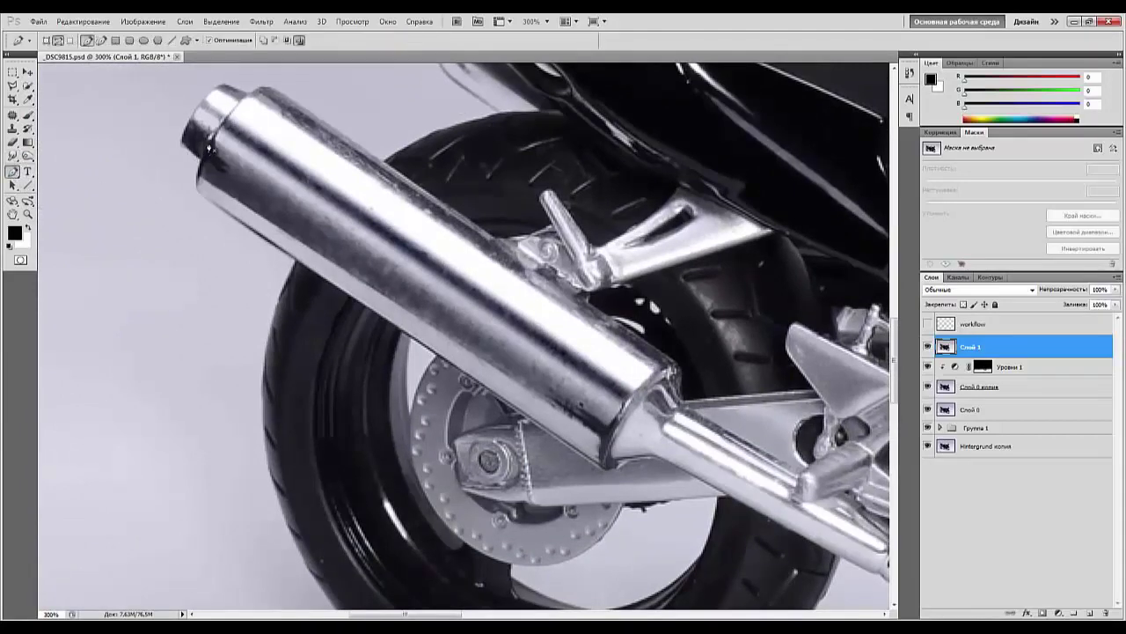
pyautogui.click(203, 177)
pyautogui.click(603, 445)
pyautogui.click(625, 407)
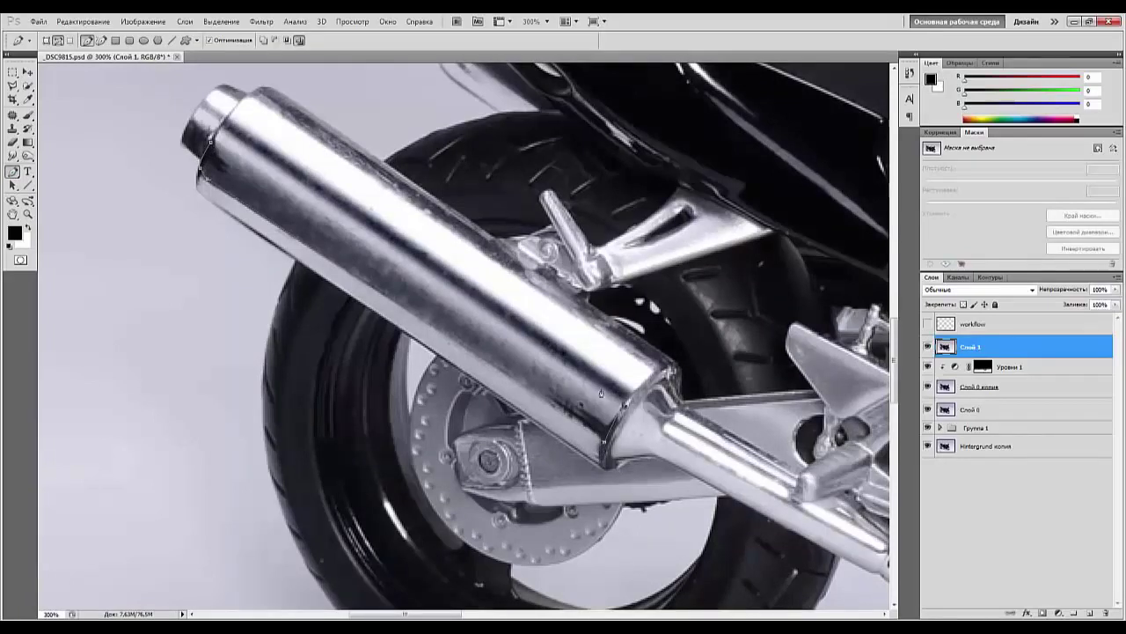
pyautogui.click(212, 139)
pyautogui.rightClick(396, 292)
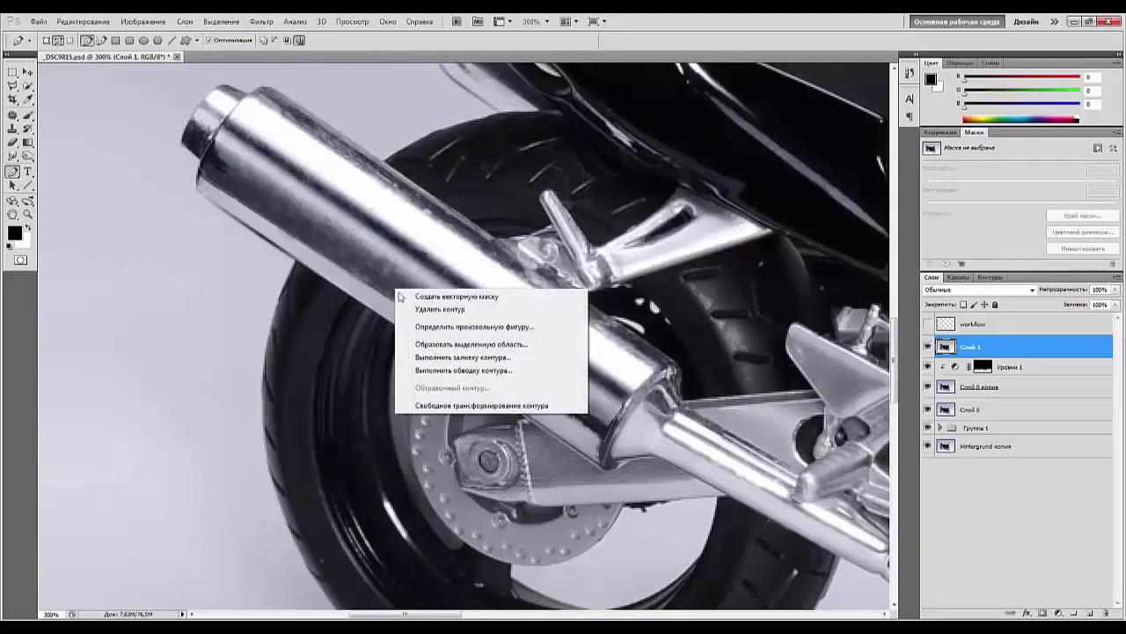
pyautogui.click(441, 345)
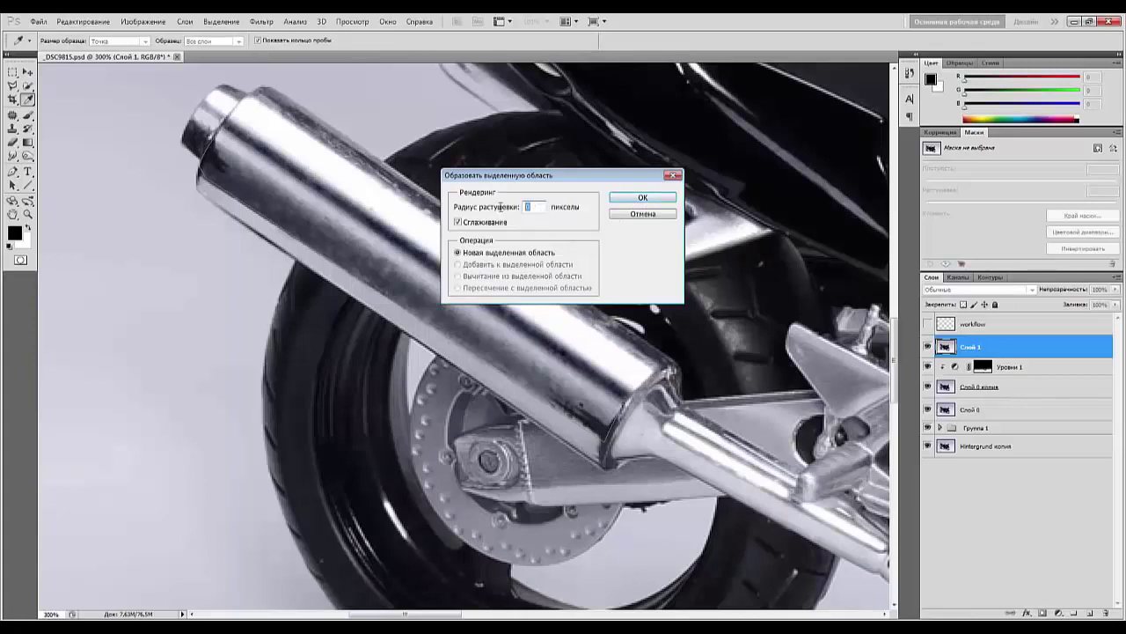
pyautogui.click(642, 198)
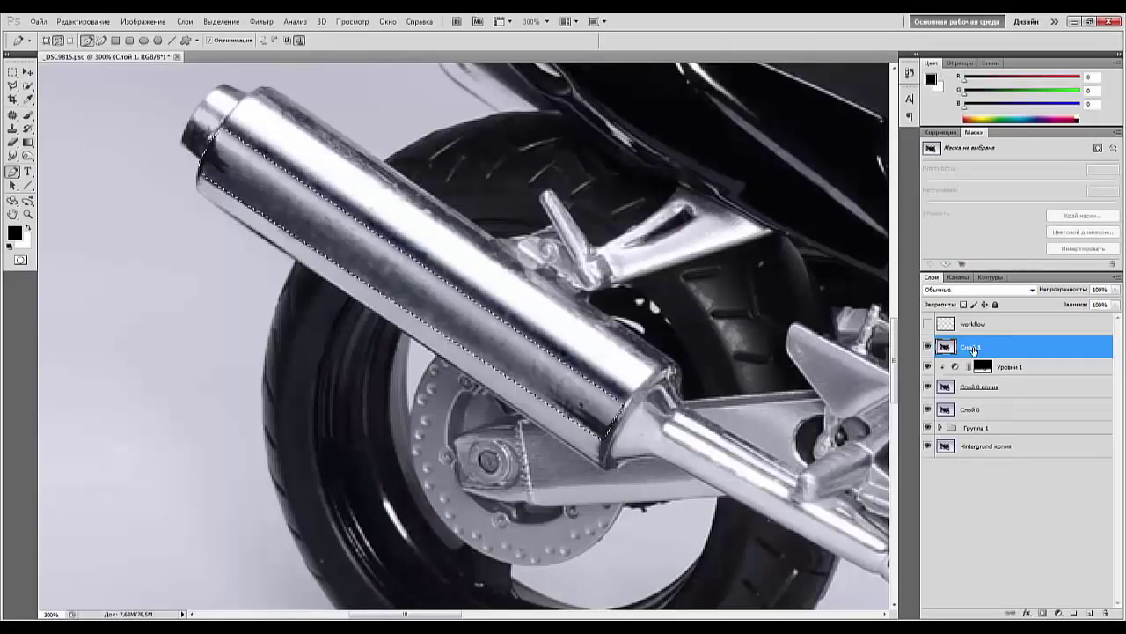
# Fill the selected exhaust band with a black-to-transparent linear gradient on a new layer and clear the selection.
pyautogui.click(1089, 612)
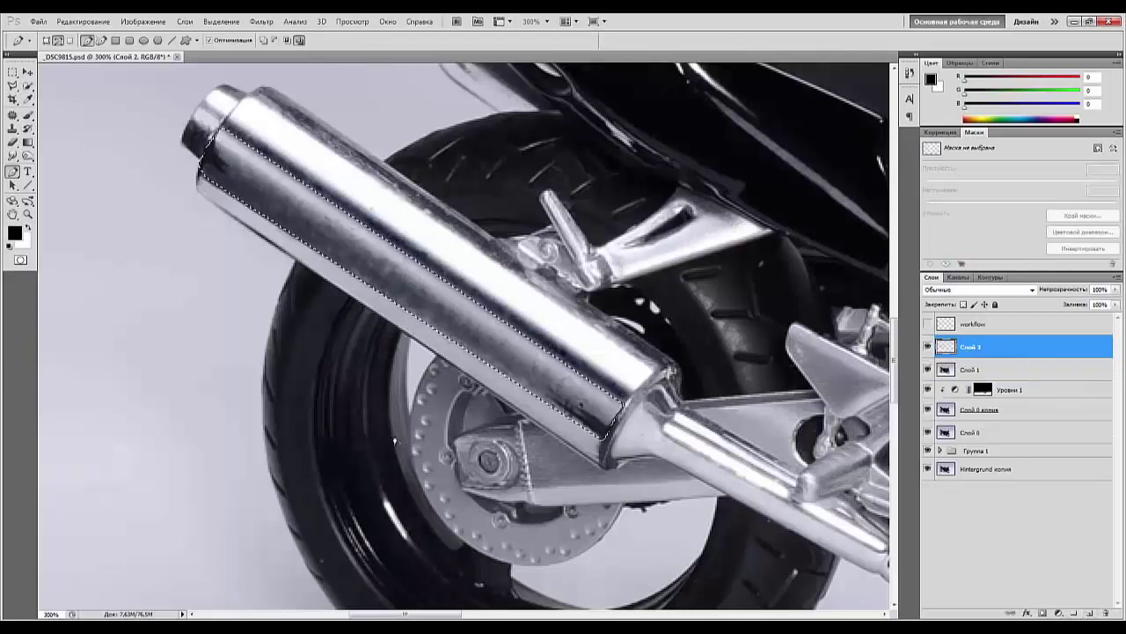
pyautogui.moveTo(28, 142); pyautogui.dragTo(78, 148)
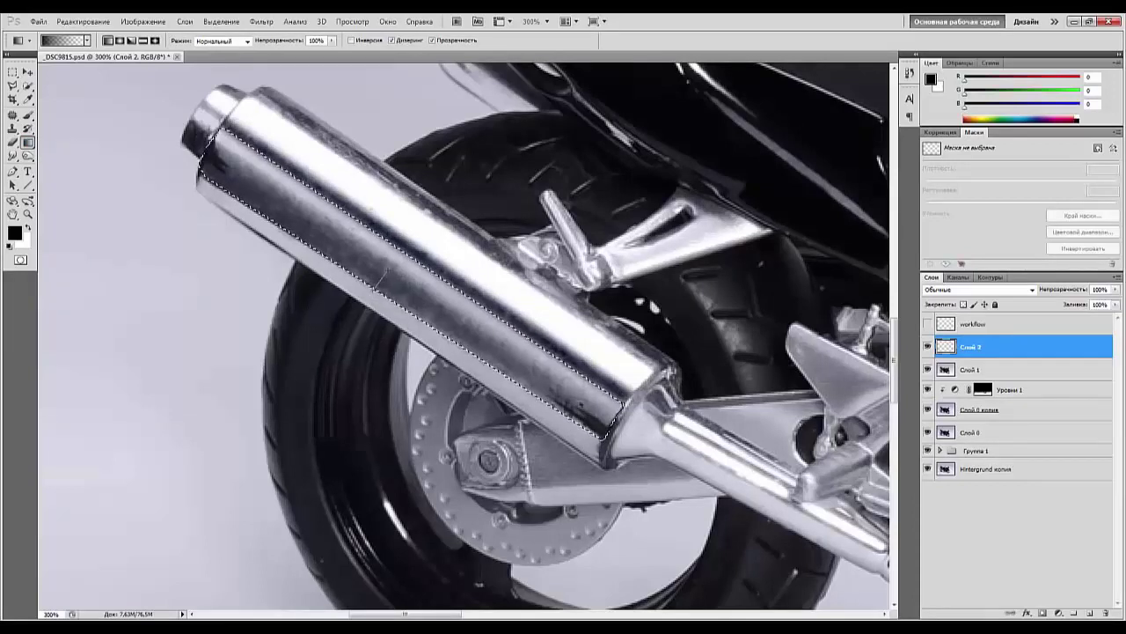
pyautogui.moveTo(391, 262); pyautogui.dragTo(392, 260)
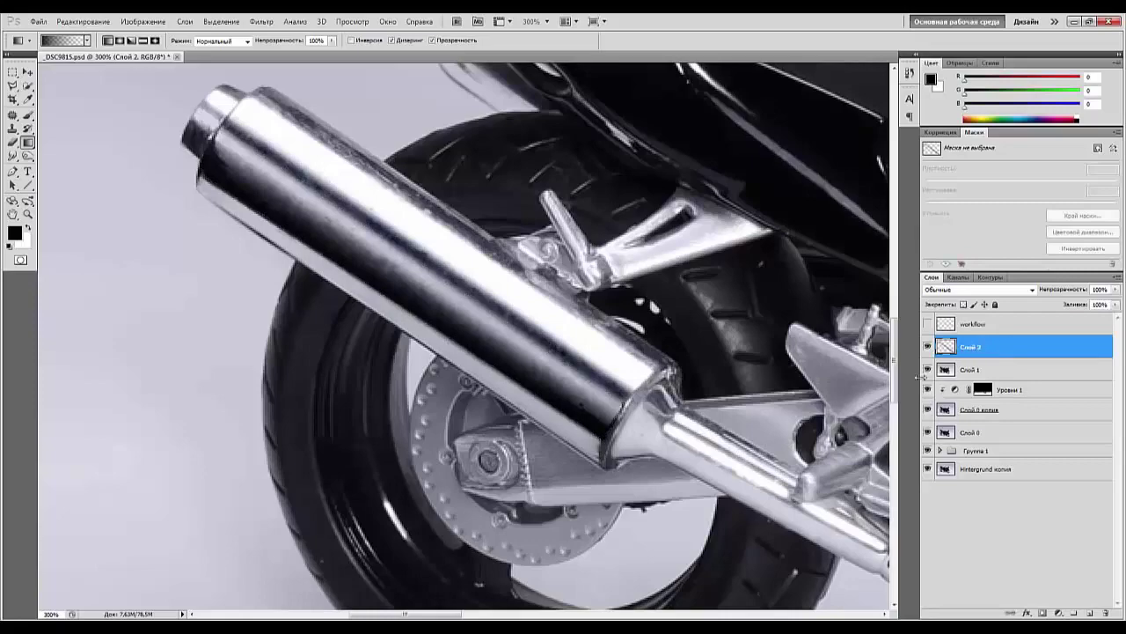
# Lower the exhaust gradient layer's opacity to 78%, checking it at different magnifications, and merge the layer into Слой 1.
pyautogui.hotkey('ctrl', '0')
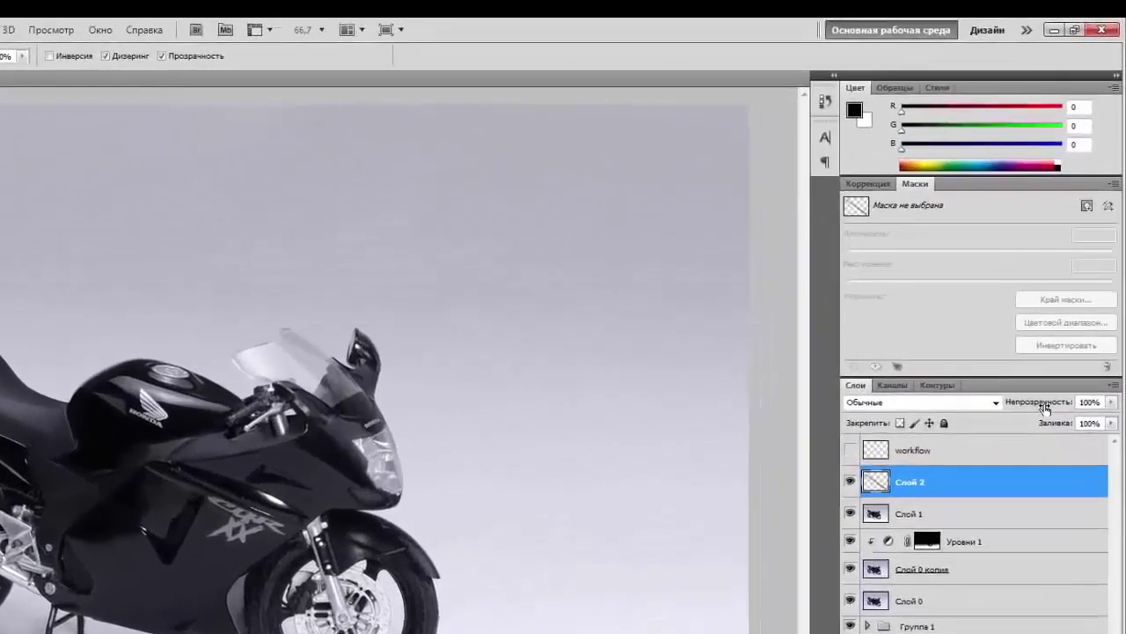
pyautogui.moveTo(1063, 291); pyautogui.dragTo(1058, 293)
pyautogui.moveTo(1019, 458); pyautogui.dragTo(962, 473)
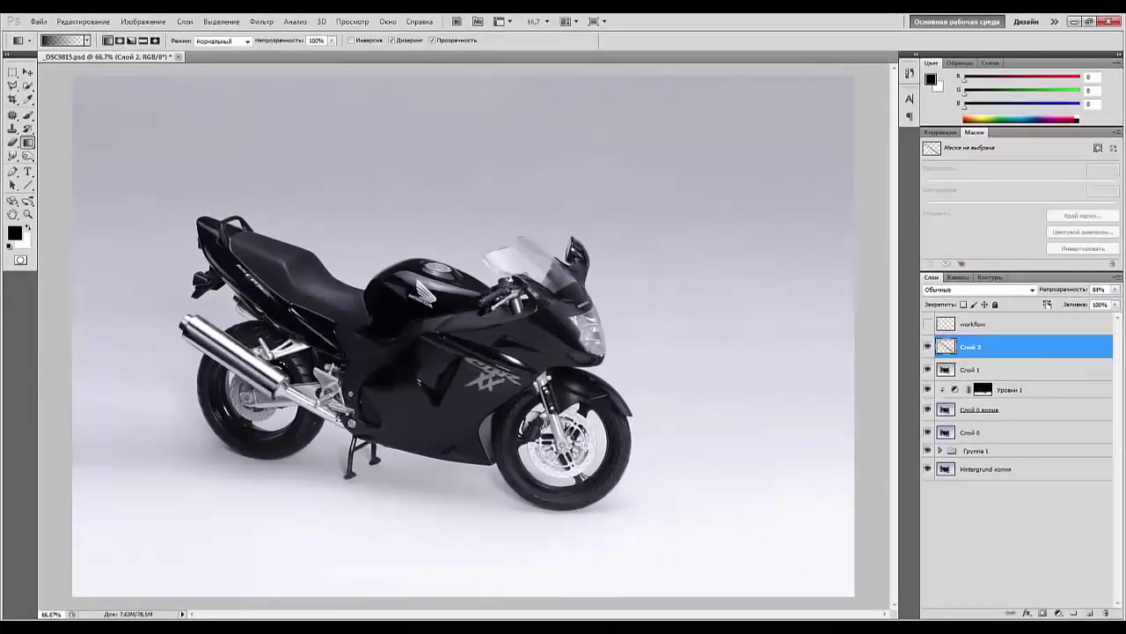
pyautogui.moveTo(1047, 304); pyautogui.dragTo(1053, 304)
pyautogui.hotkey('ctrl', '-')
pyautogui.hotkey('ctrl', '-')
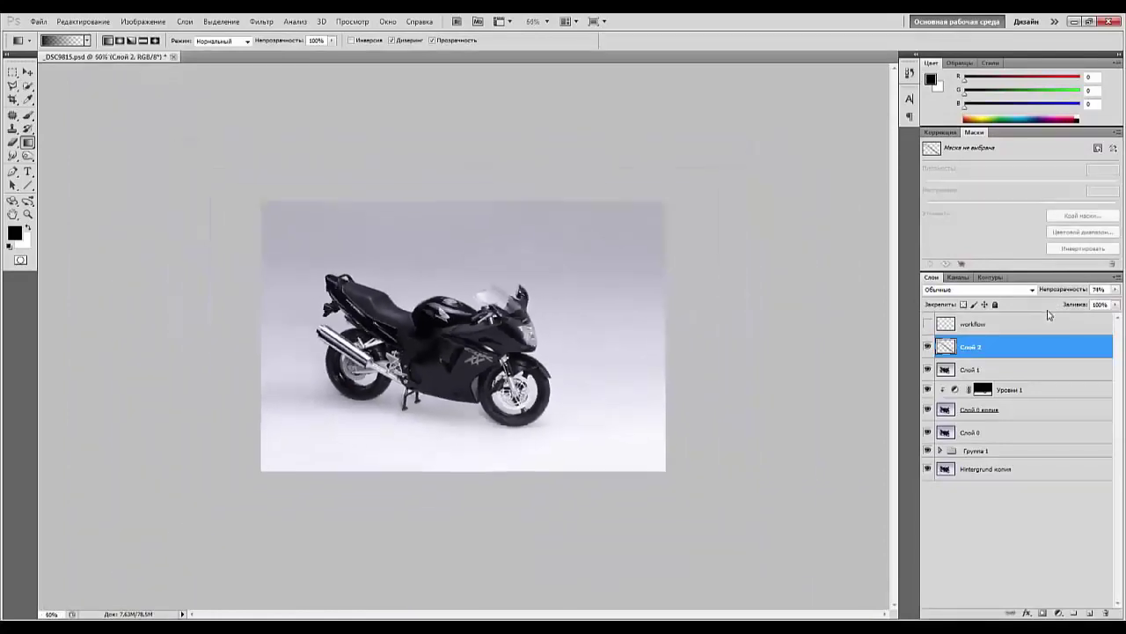
pyautogui.hotkey('ctrl', '+')
pyautogui.hotkey('ctrl', '+')
pyautogui.hotkey('ctrl', '+')
pyautogui.hotkey('ctrl', '+')
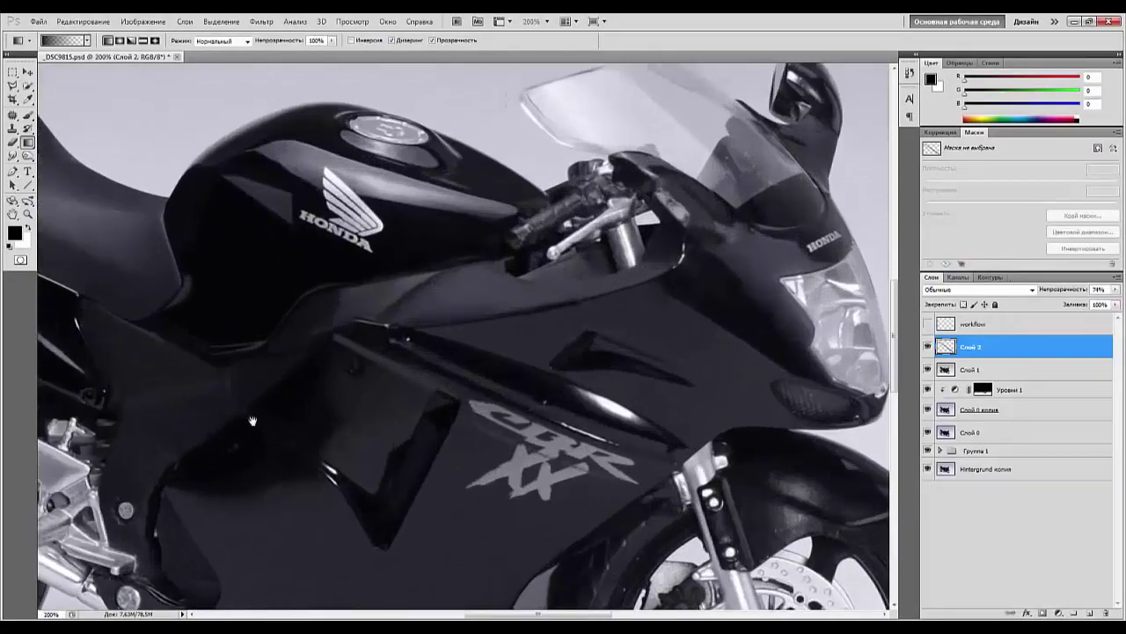
pyautogui.moveTo(442, 473); pyautogui.dragTo(886, 412)
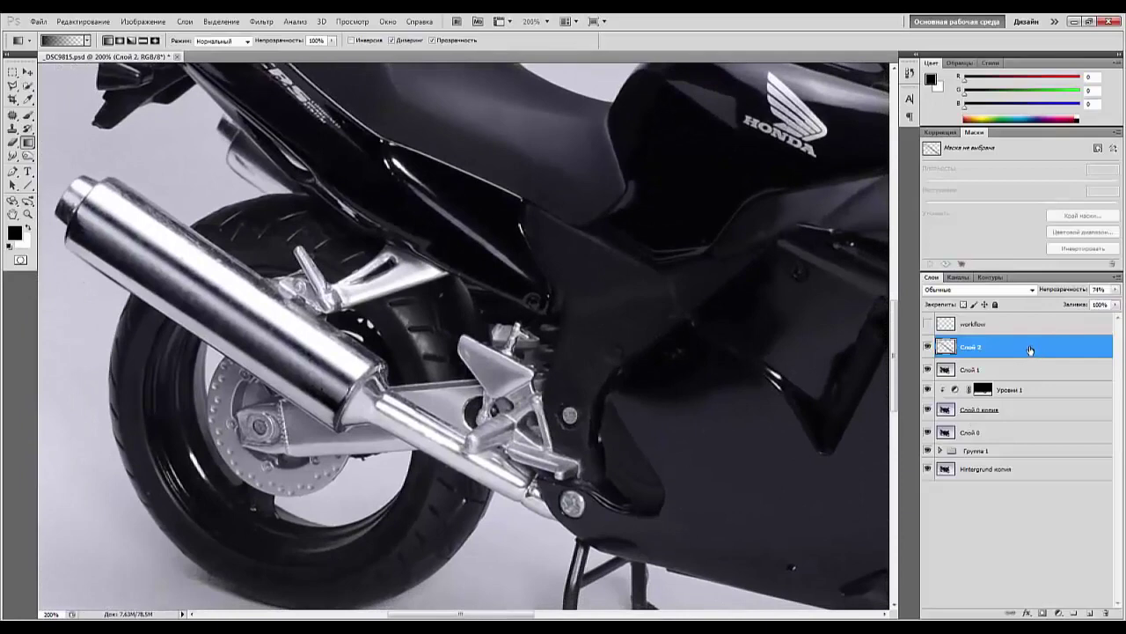
pyautogui.press('Delete')
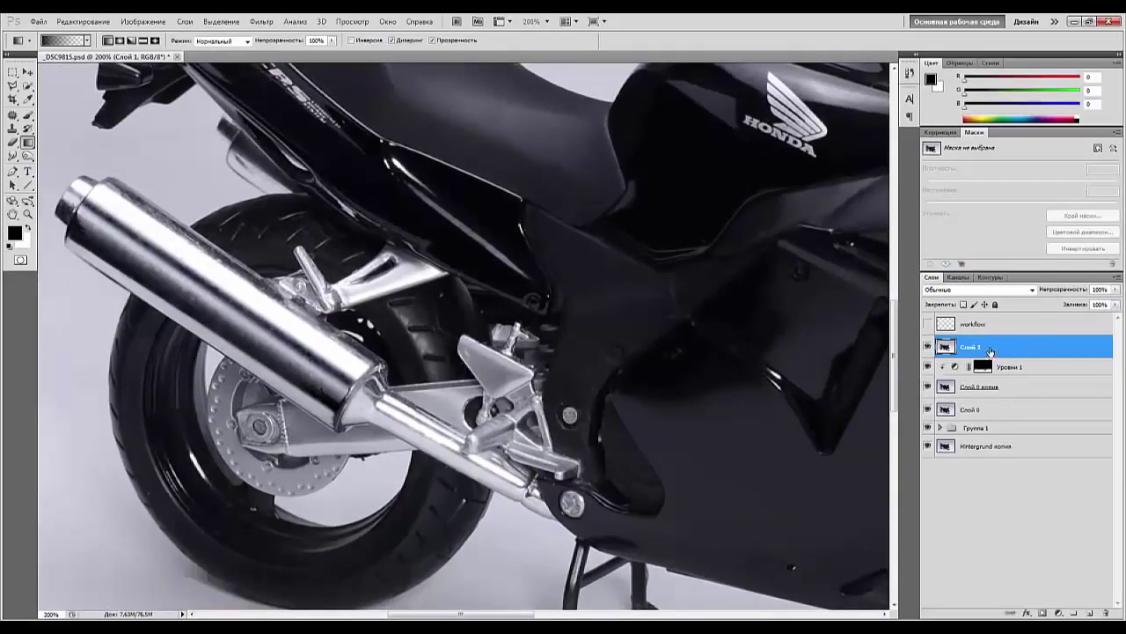
# Select a thin lengthwise strip of the exhaust's dark band with the Polygonal Lasso and lighten it with clipped Levels, input white 192, output black 60.
pyautogui.click(12, 85)
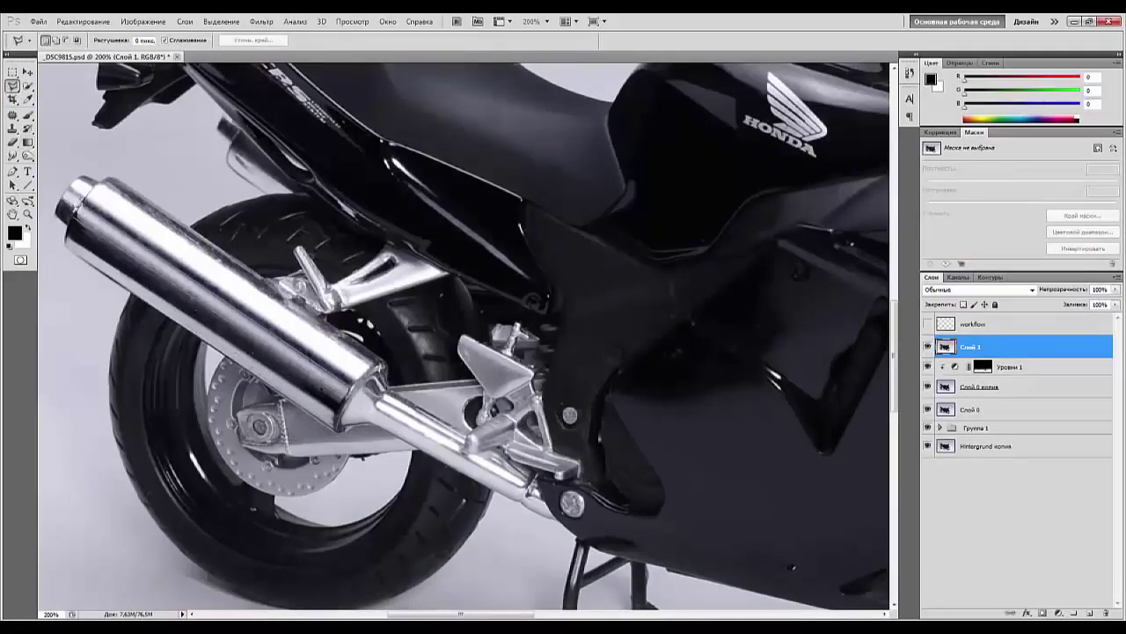
pyautogui.moveTo(73, 211)
pyautogui.mouseDown()
pyautogui.moveTo(343, 387)
pyautogui.moveTo(79, 219)
pyautogui.mouseUp()
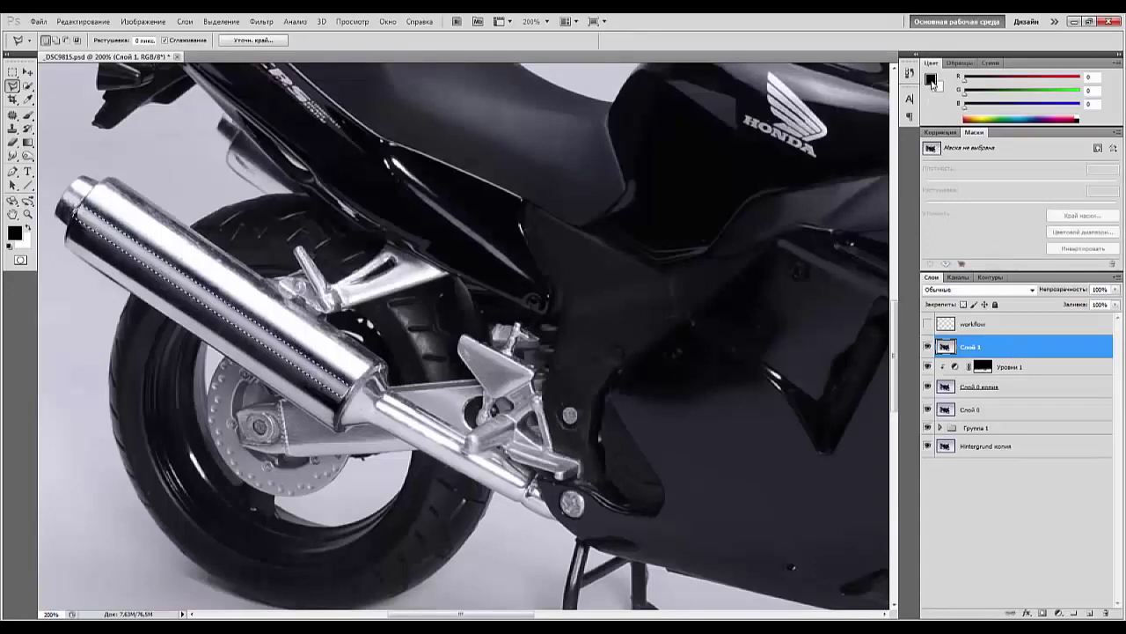
pyautogui.click(940, 132)
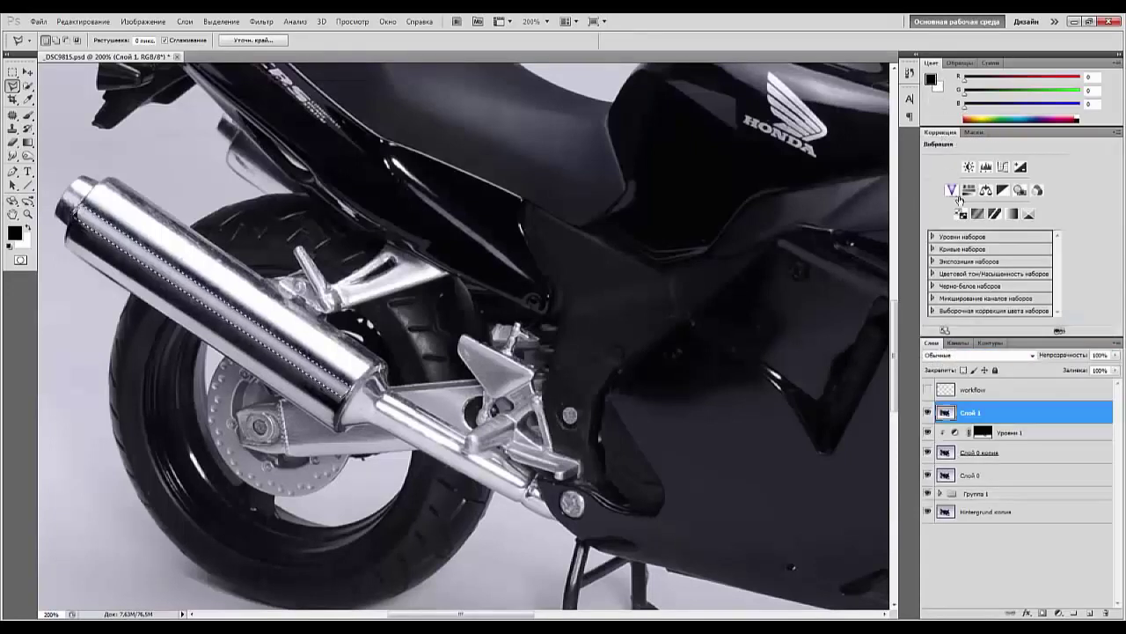
pyautogui.click(984, 167)
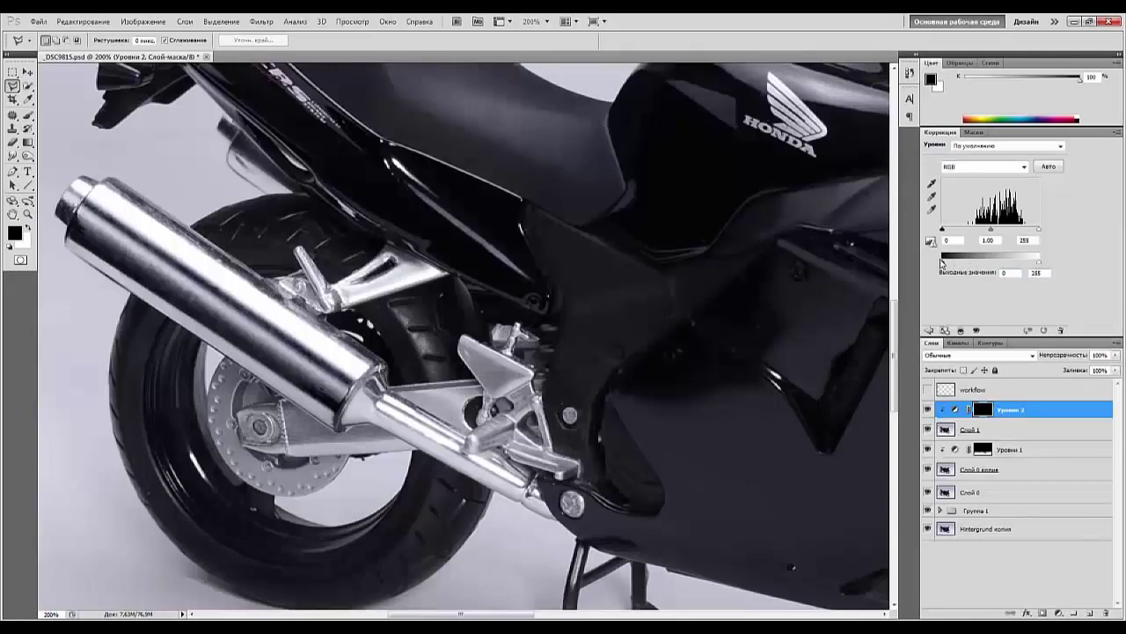
pyautogui.moveTo(942, 262); pyautogui.dragTo(968, 263)
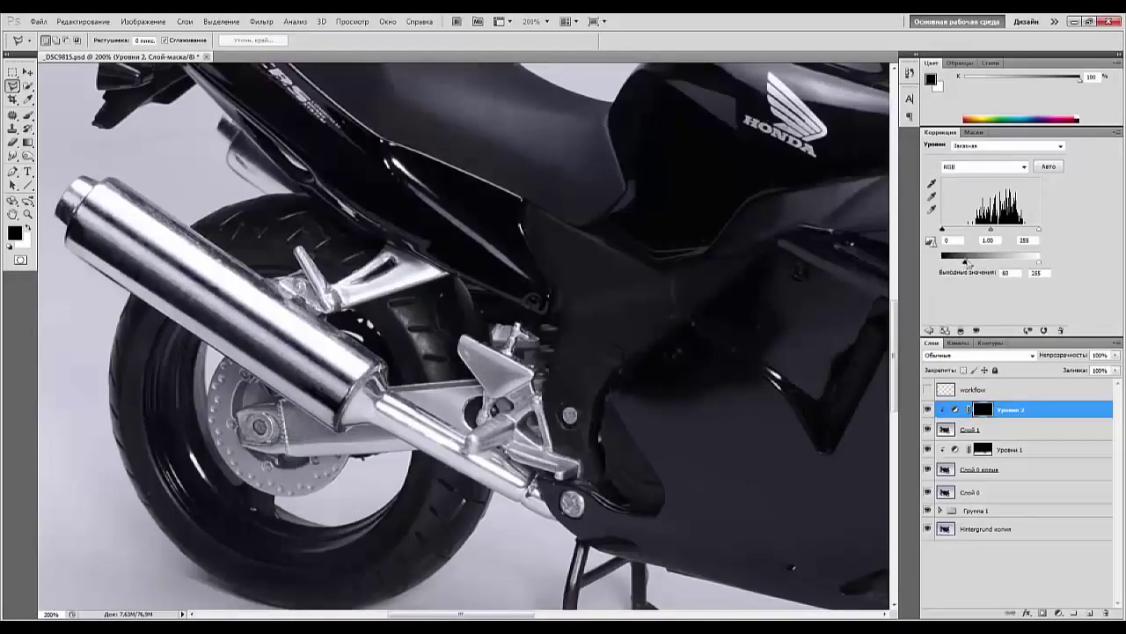
pyautogui.moveTo(1040, 230); pyautogui.dragTo(1020, 233)
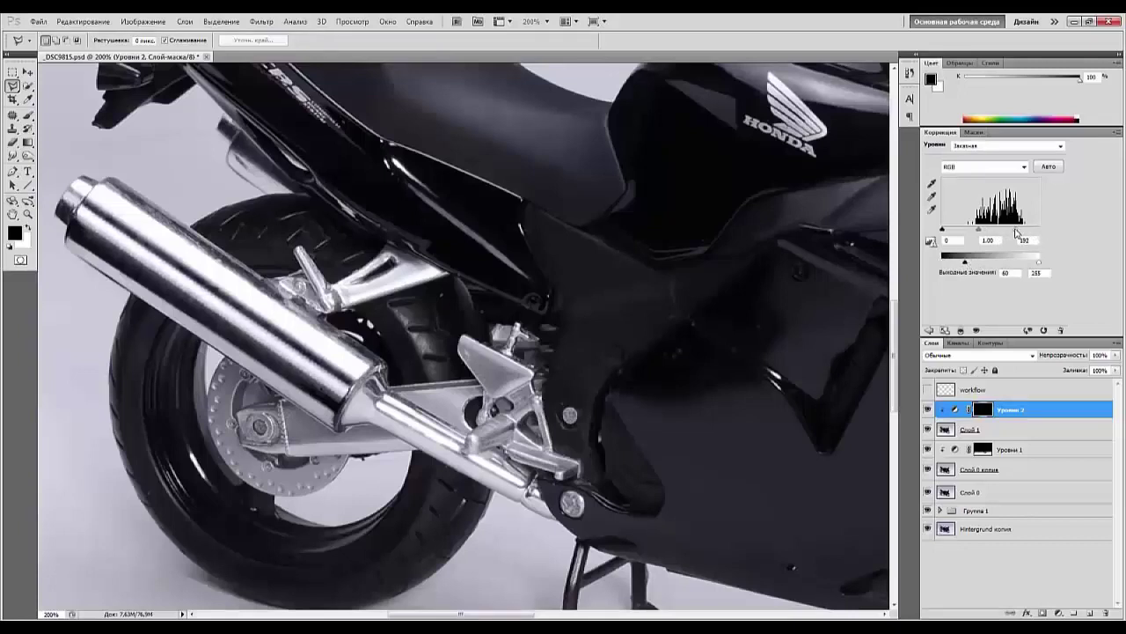
# Feather the mask of the new exhaust Levels adjustment slightly and make the adjustment itself active instead of its mask.
pyautogui.click(973, 132)
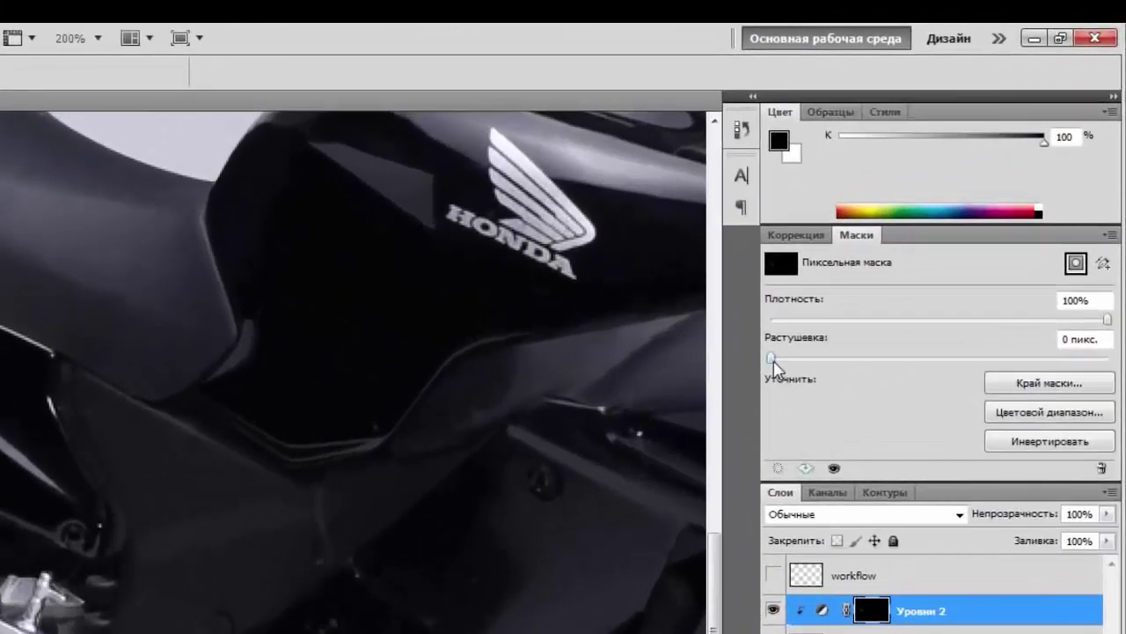
pyautogui.moveTo(928, 204); pyautogui.dragTo(962, 208)
pyautogui.moveTo(834, 370); pyautogui.dragTo(830, 367)
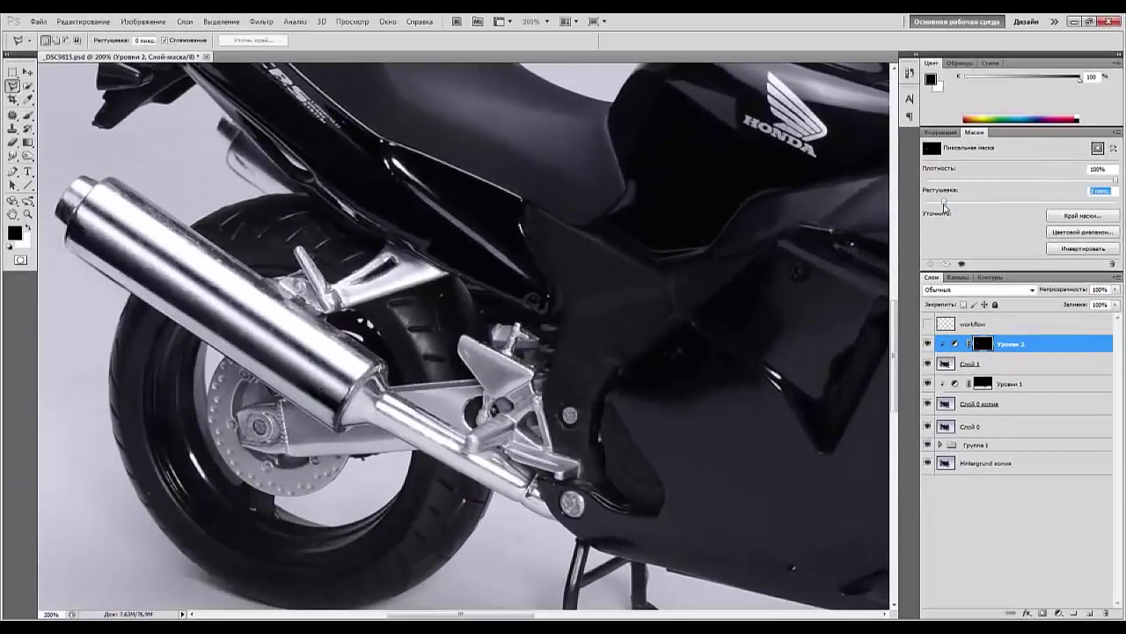
pyautogui.click(944, 212)
pyautogui.click(1038, 350)
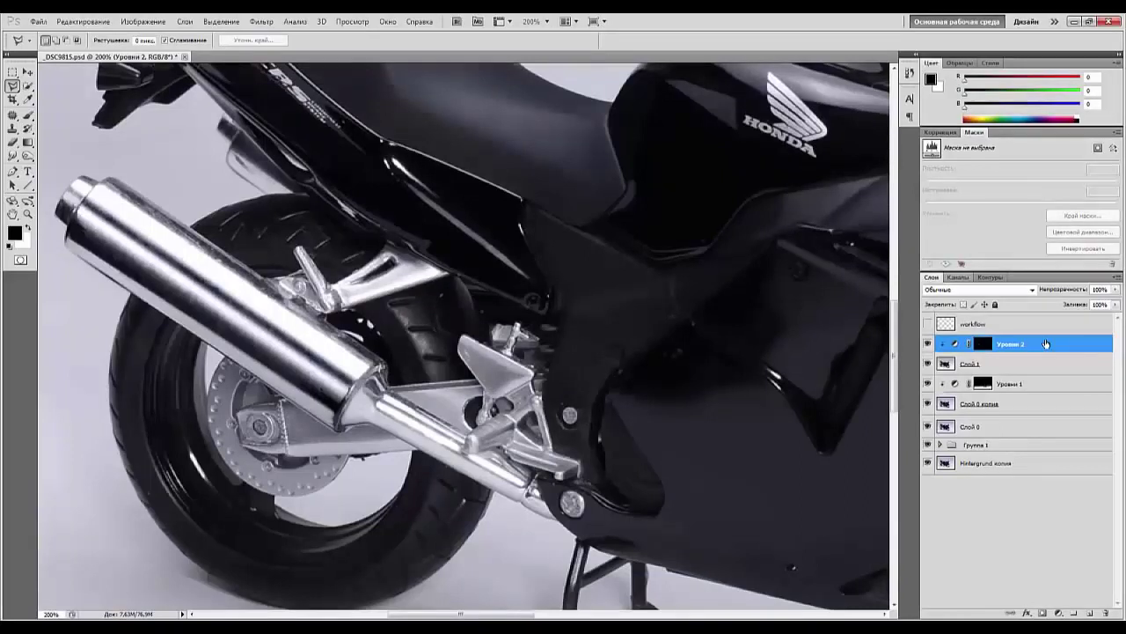
# Stamp all visible layers into a new merged layer directly above the Уровни 2 adjustment.
pyautogui.hotkey('ctrl', 'shift', 'alt', 'e')
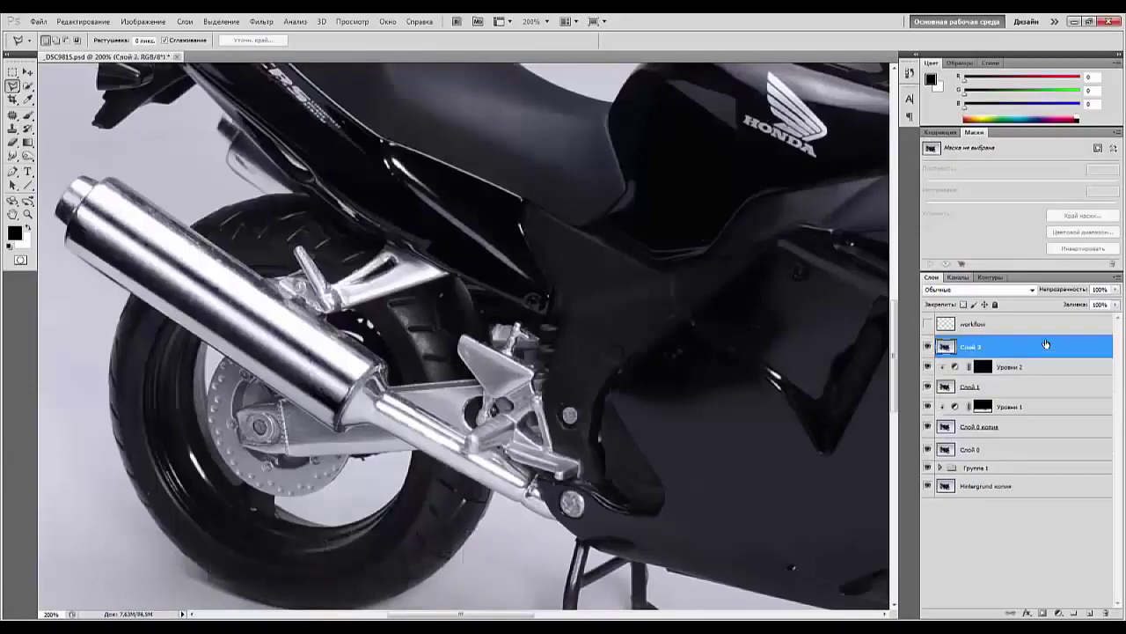
pyautogui.hotkey('ctrl', '-')
pyautogui.hotkey('ctrl', '-')
pyautogui.hotkey('ctrl', '-')
pyautogui.hotkey('ctrl', '-')
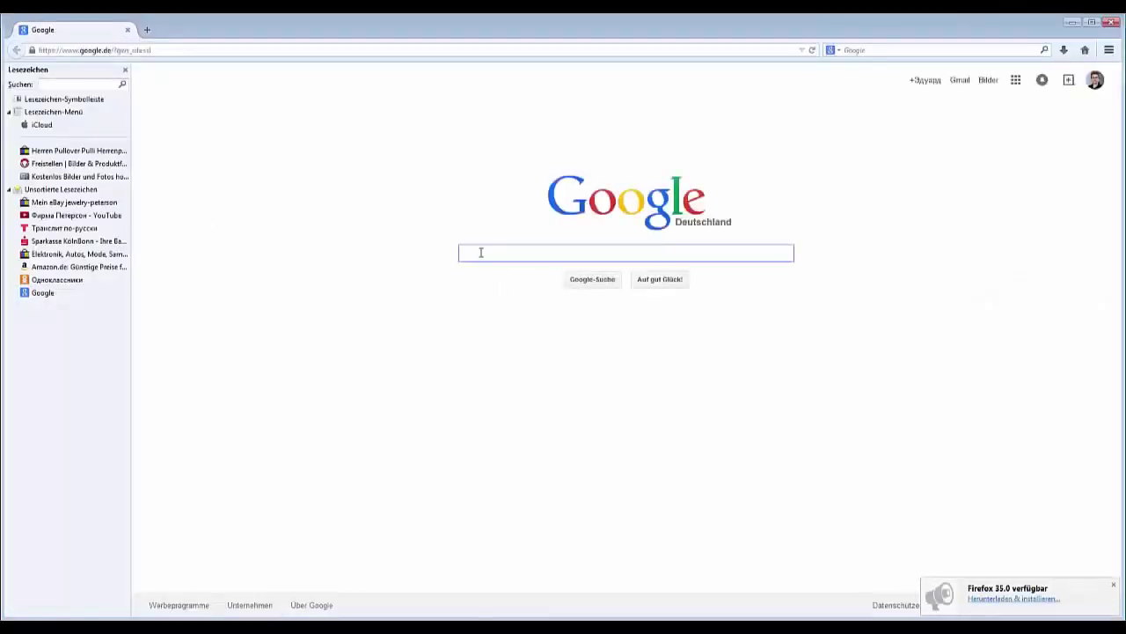
# Switch to Firefox, search Google for "honda logo" and open the image results.
pyautogui.write('hong')
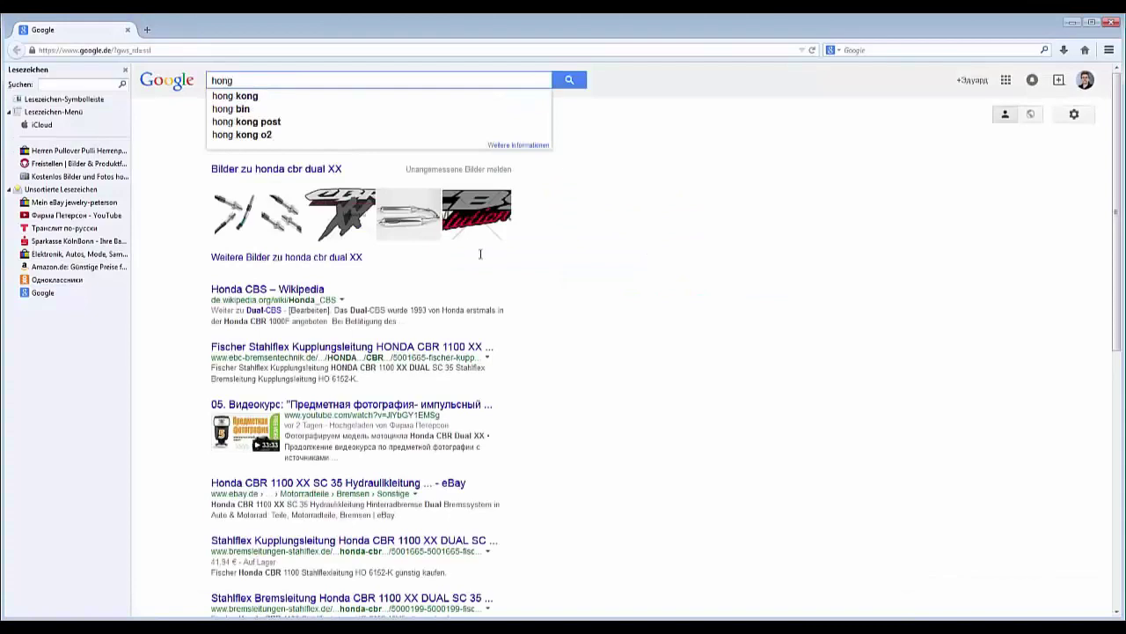
pyautogui.press('BackSpace')
pyautogui.write('da log')
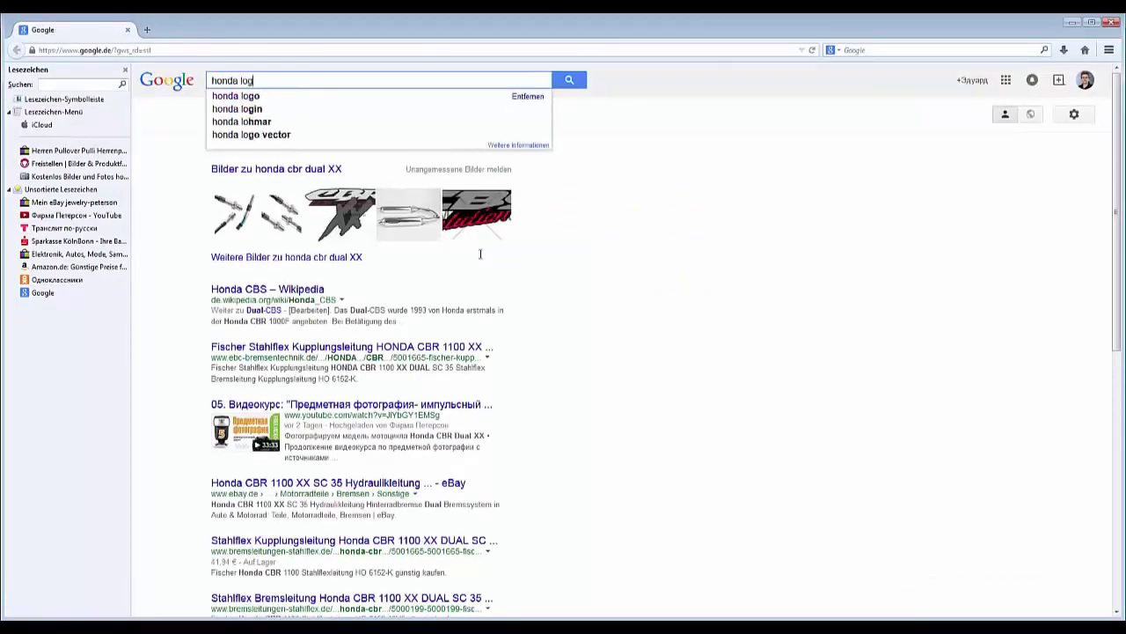
pyautogui.write('o')
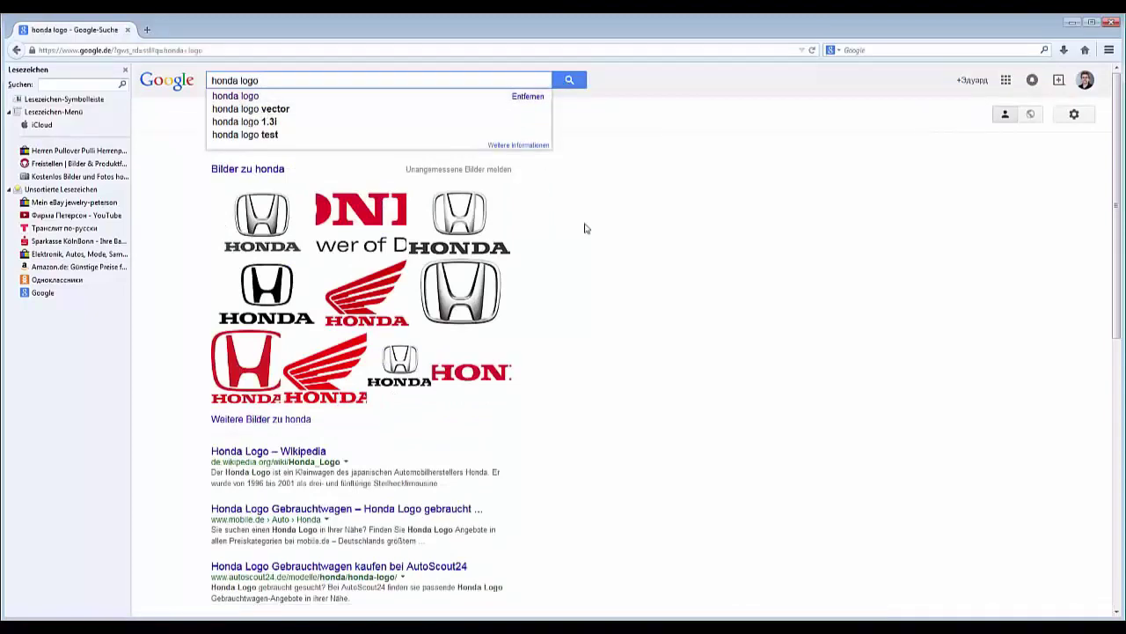
pyautogui.click(244, 423)
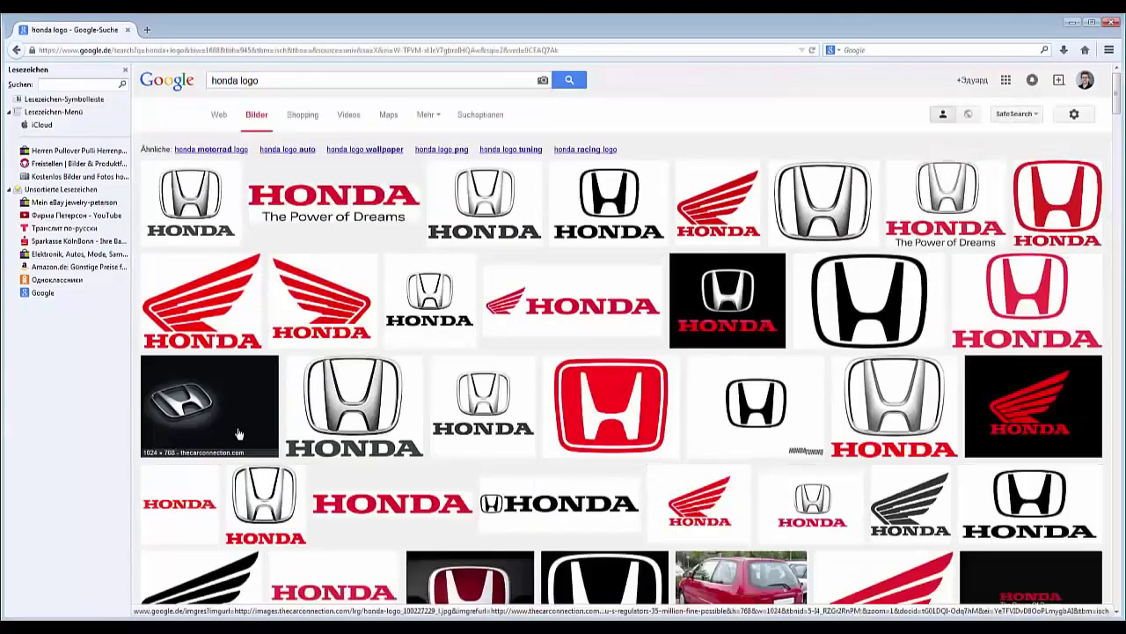
# Open the red winged Honda logo from BiblioCAD at full size and copy the image.
pyautogui.click(335, 312)
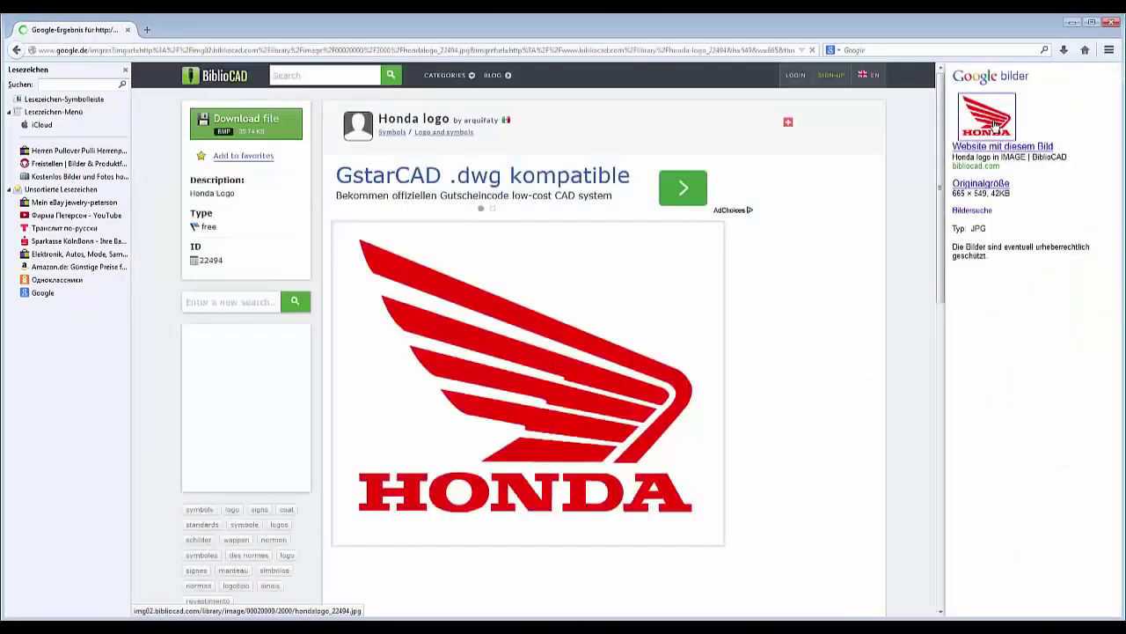
pyautogui.click(996, 126)
pyautogui.rightClick(581, 361)
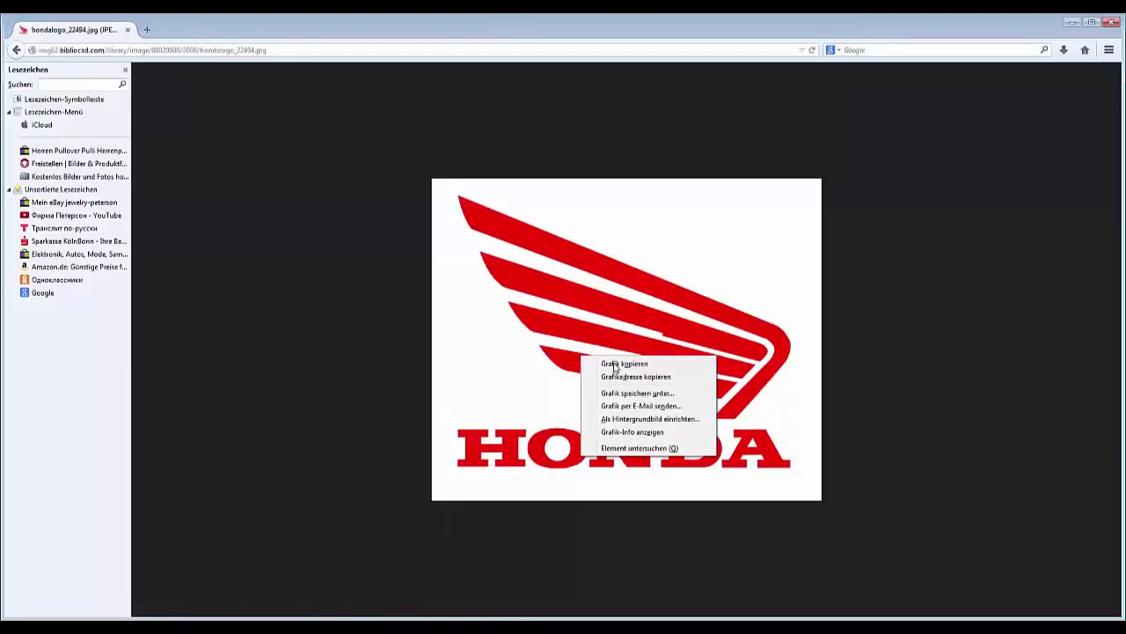
pyautogui.click(616, 365)
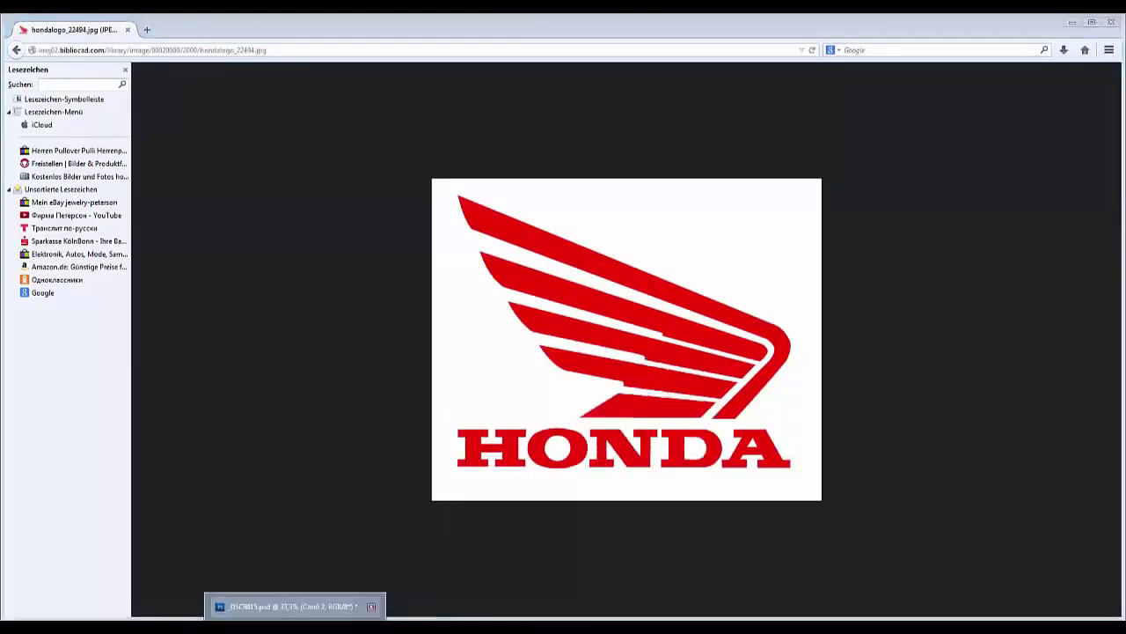
# Return to the motorcycle document in Photoshop, paste the logo and move it into the photo's upper-right corner.
pyautogui.click(396, 595)
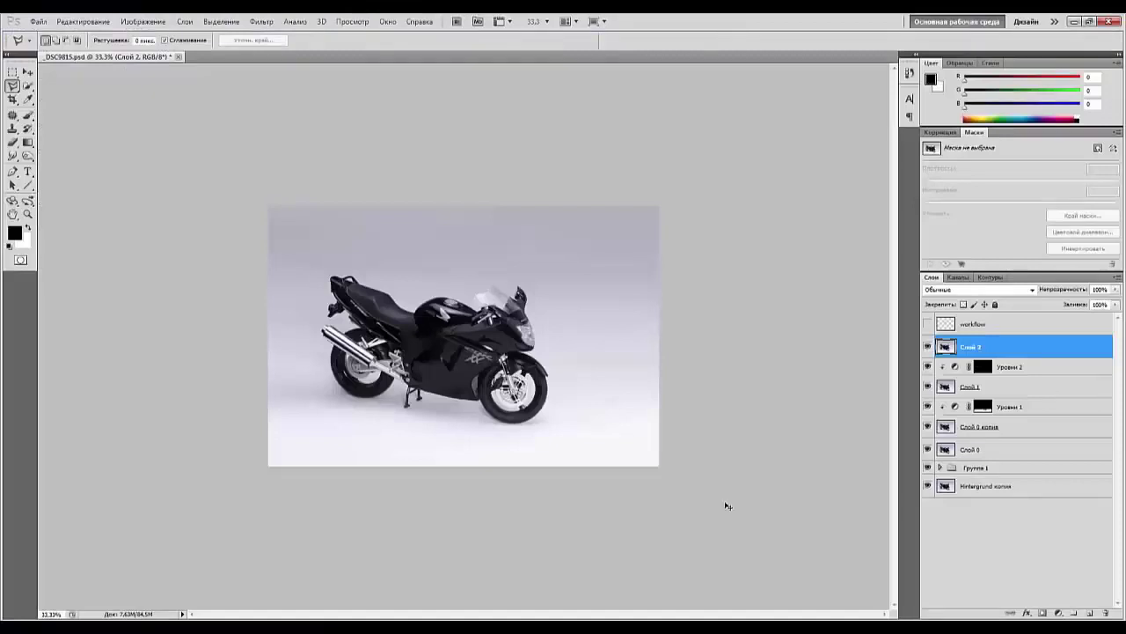
pyautogui.hotkey('ctrl', 'v')
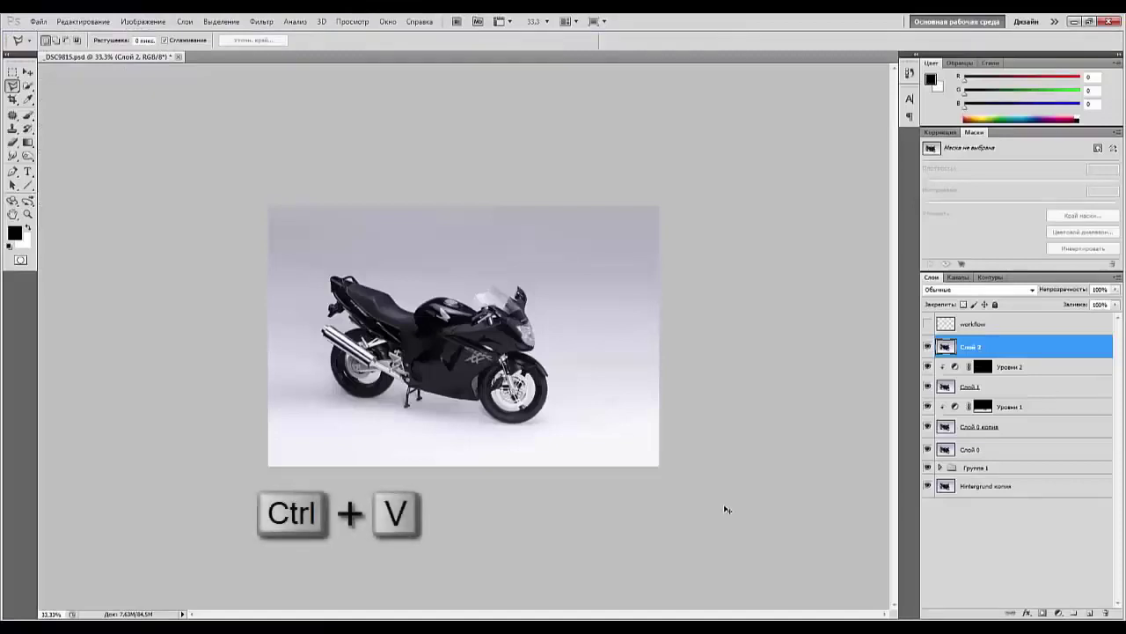
pyautogui.click(27, 72)
pyautogui.moveTo(498, 344); pyautogui.dragTo(621, 267)
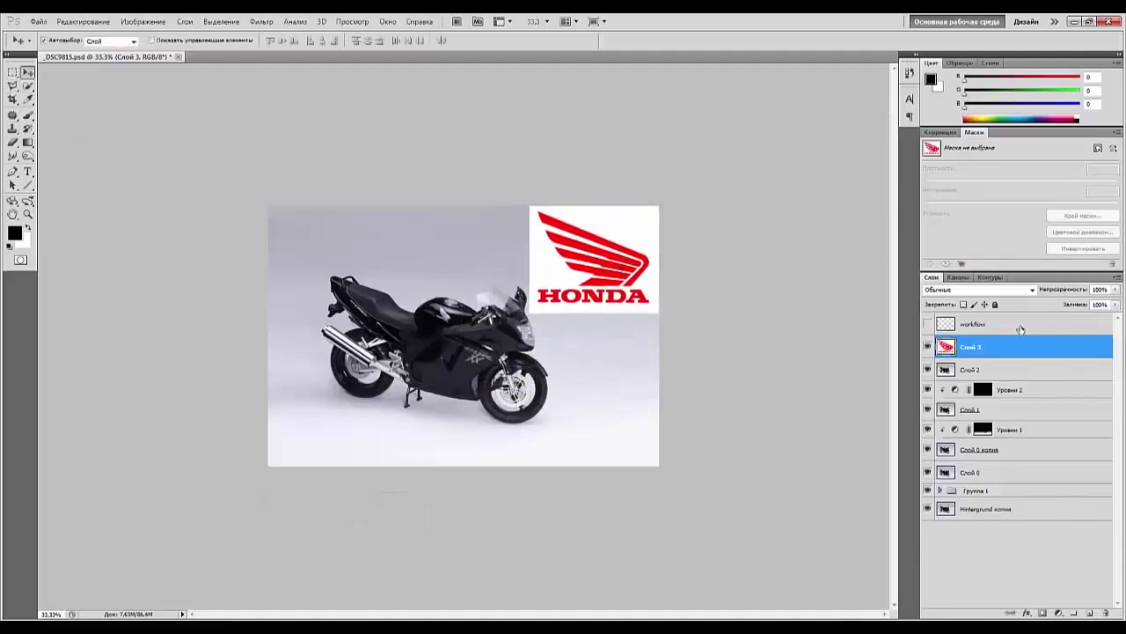
# Set the logo layer's blend mode to Умножение and scale the logo down proportionally to about two-thirds of its size.
pyautogui.click(1032, 290)
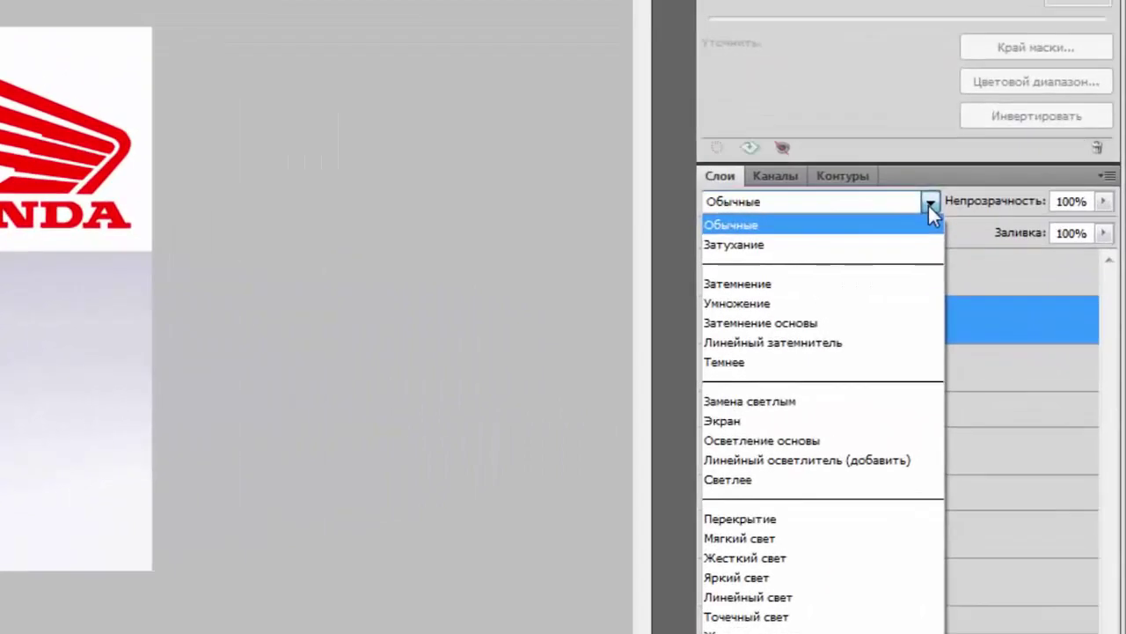
pyautogui.click(726, 303)
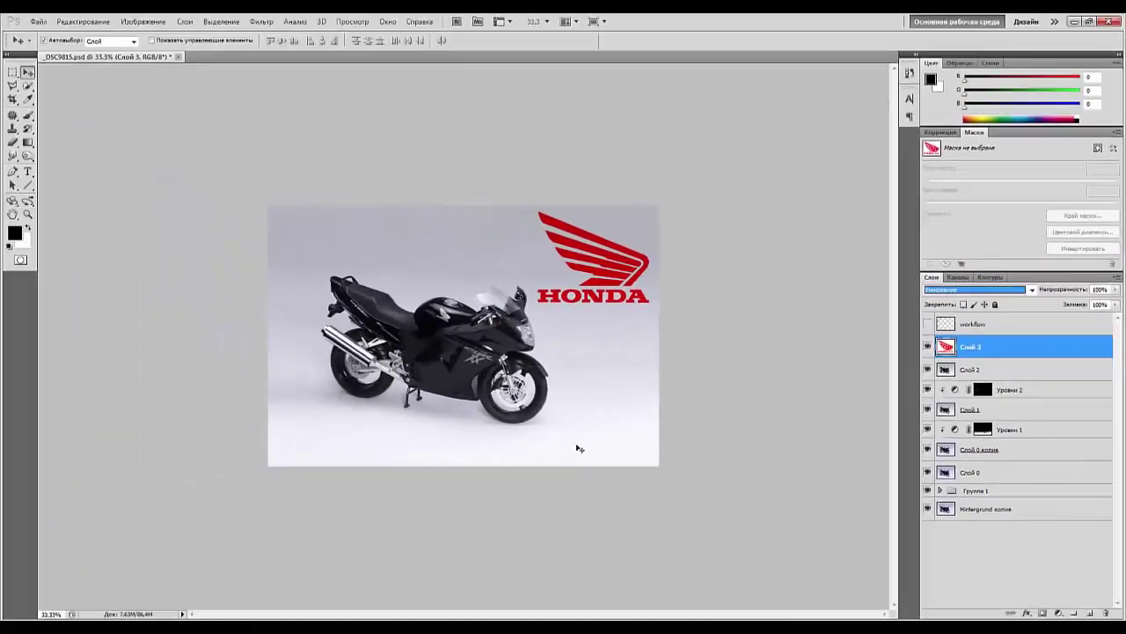
pyautogui.hotkey('ctrl', 't')
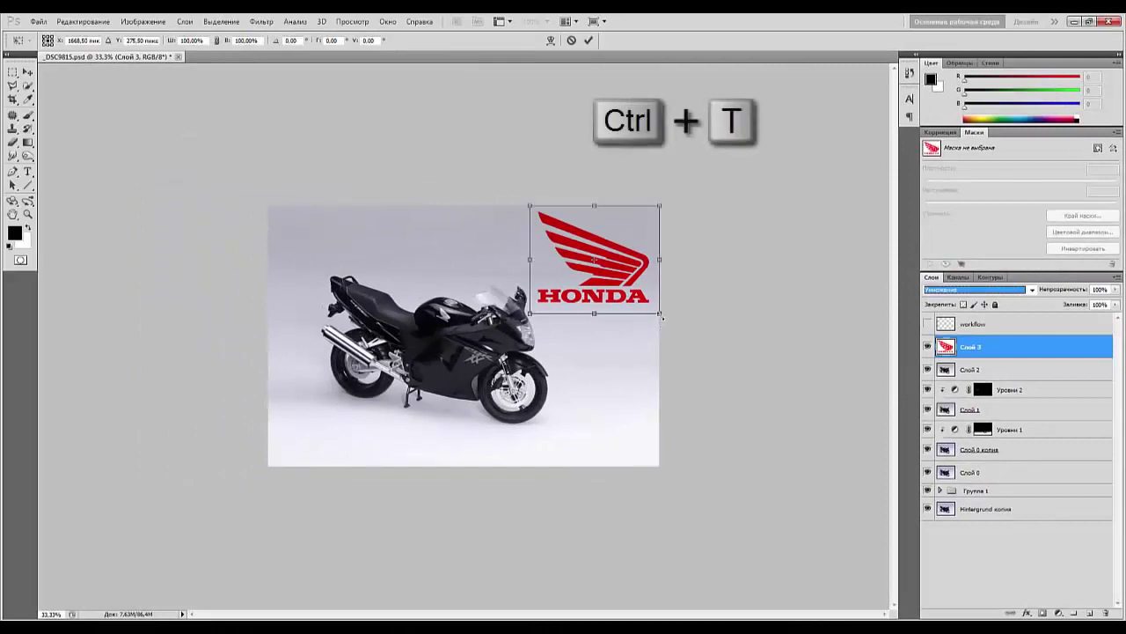
pyautogui.moveTo(661, 314); pyautogui.dragTo(599, 275)
pyautogui.press('Return')
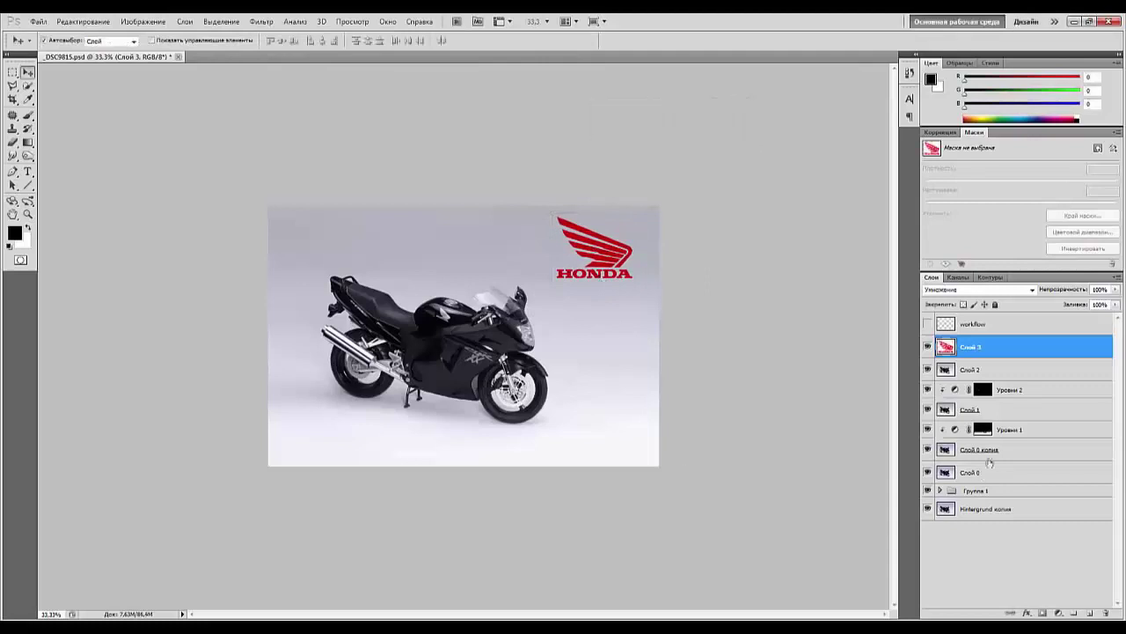
# Sharpen the merged layer Слой 2 with "Умная" резкость, effect 28%, radius 1,0 px, removing Размытие по Гауссу.
pyautogui.click(1010, 372)
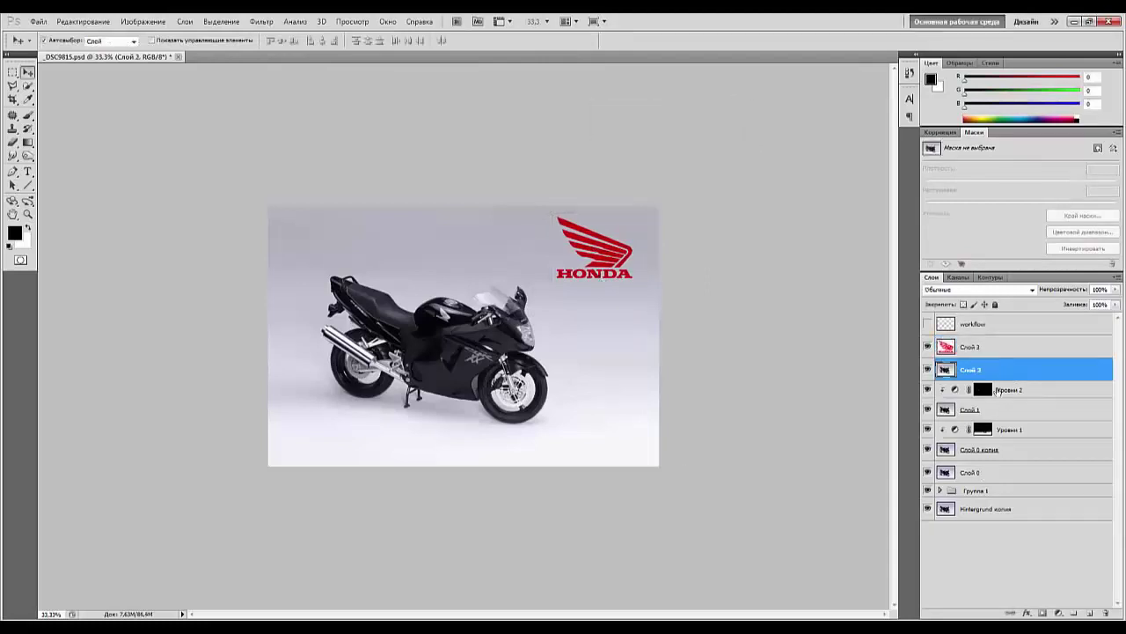
pyautogui.hotkey('ctrl', '+')
pyautogui.hotkey('ctrl', '+')
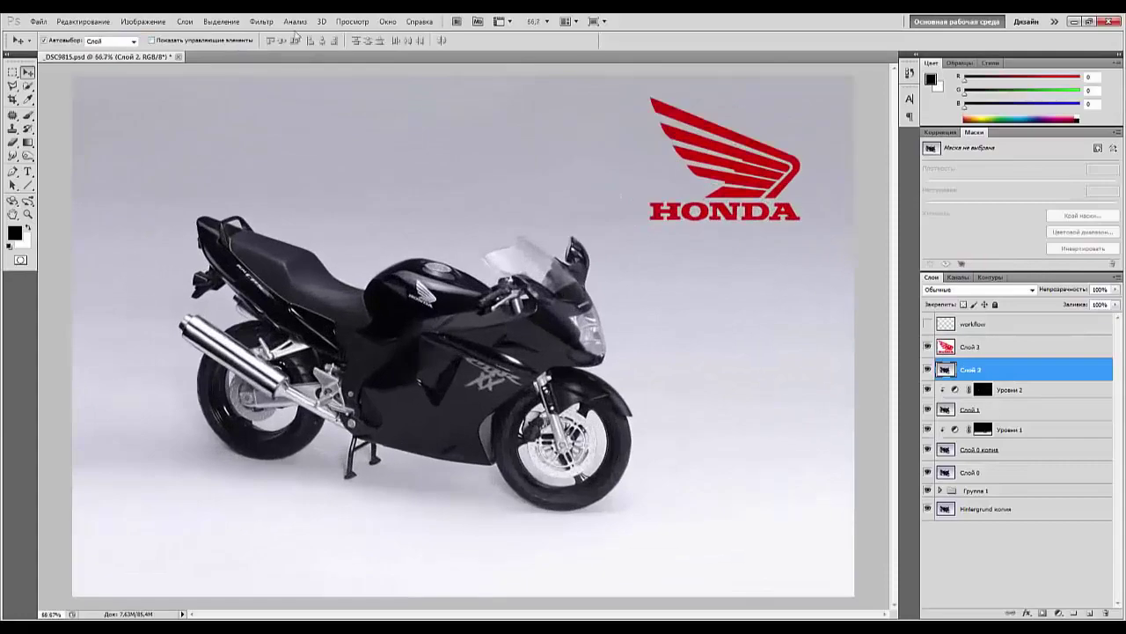
pyautogui.click(261, 22)
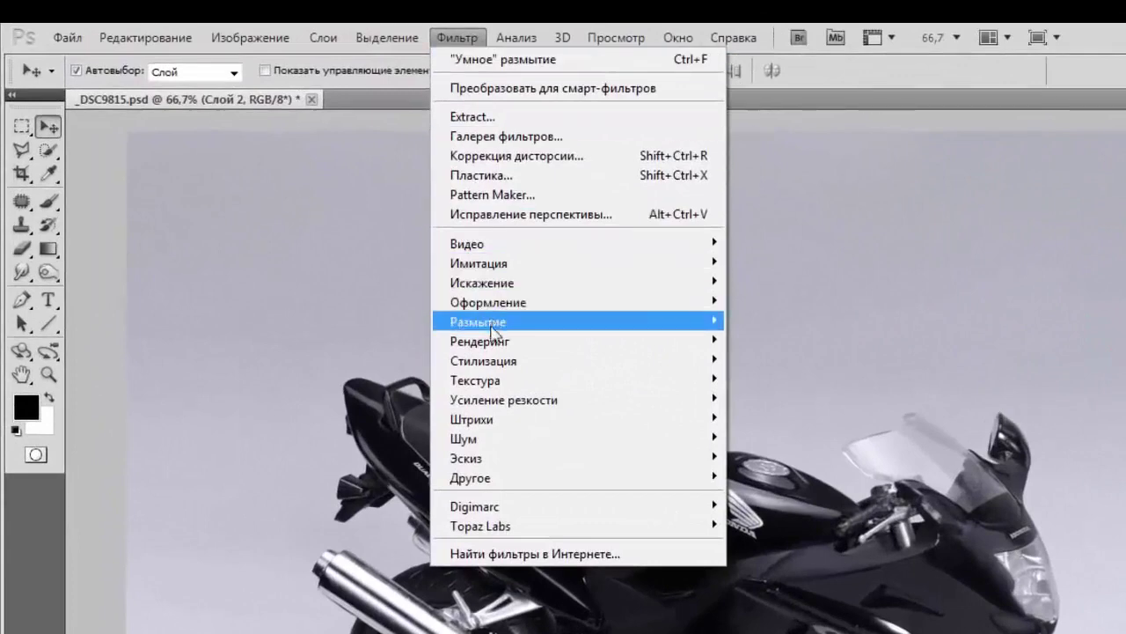
pyautogui.moveTo(319, 226)
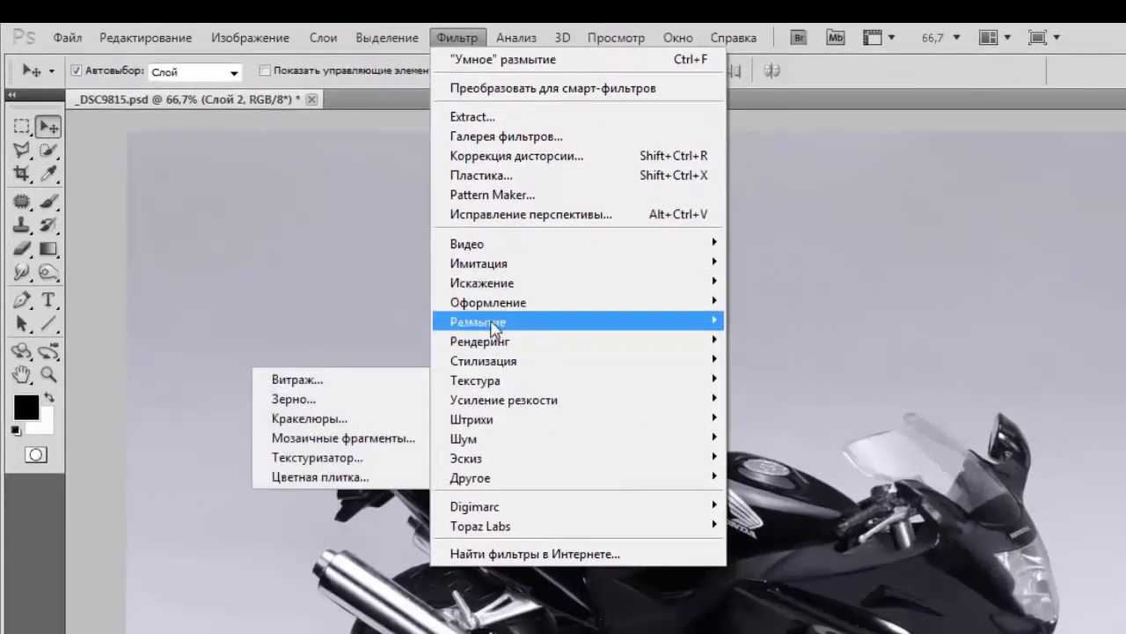
pyautogui.moveTo(491, 401)
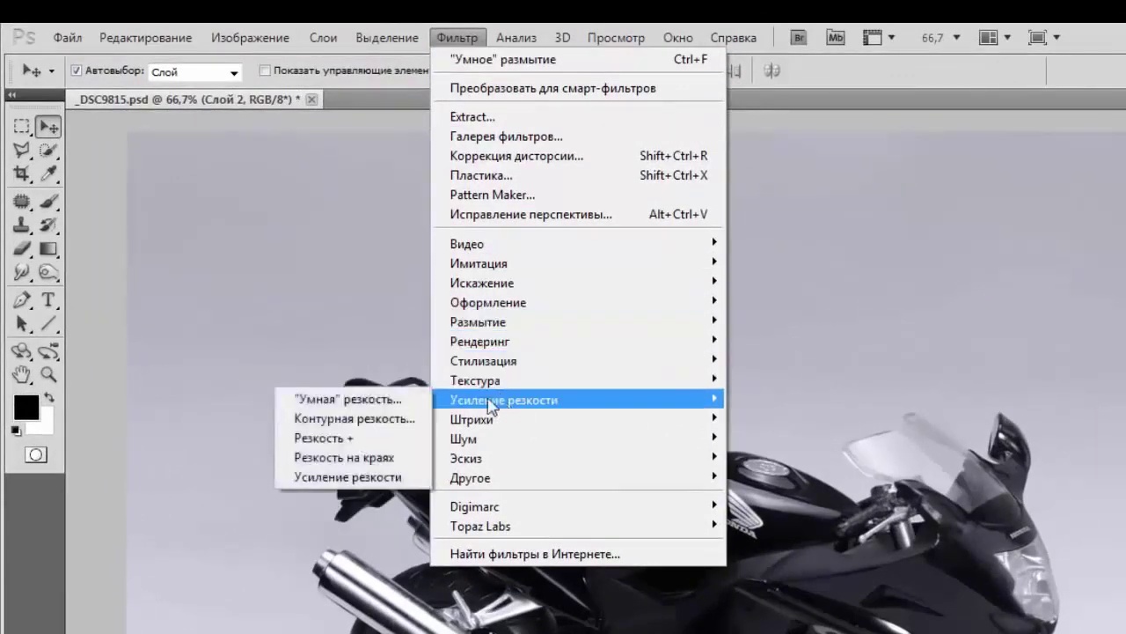
pyautogui.click(350, 400)
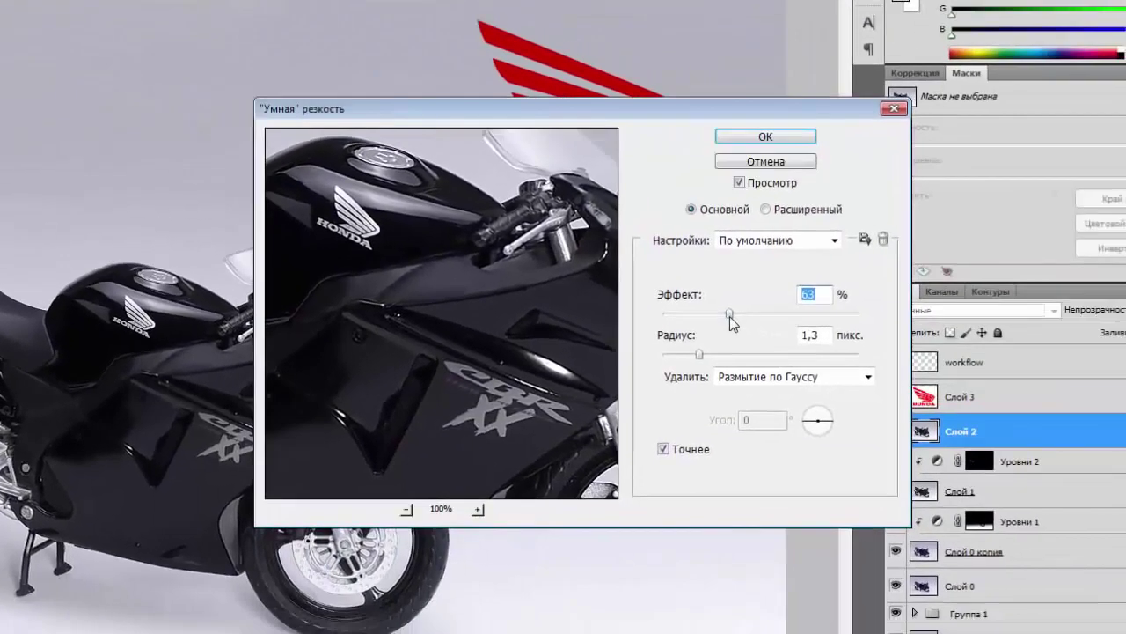
pyautogui.moveTo(729, 317); pyautogui.dragTo(694, 323)
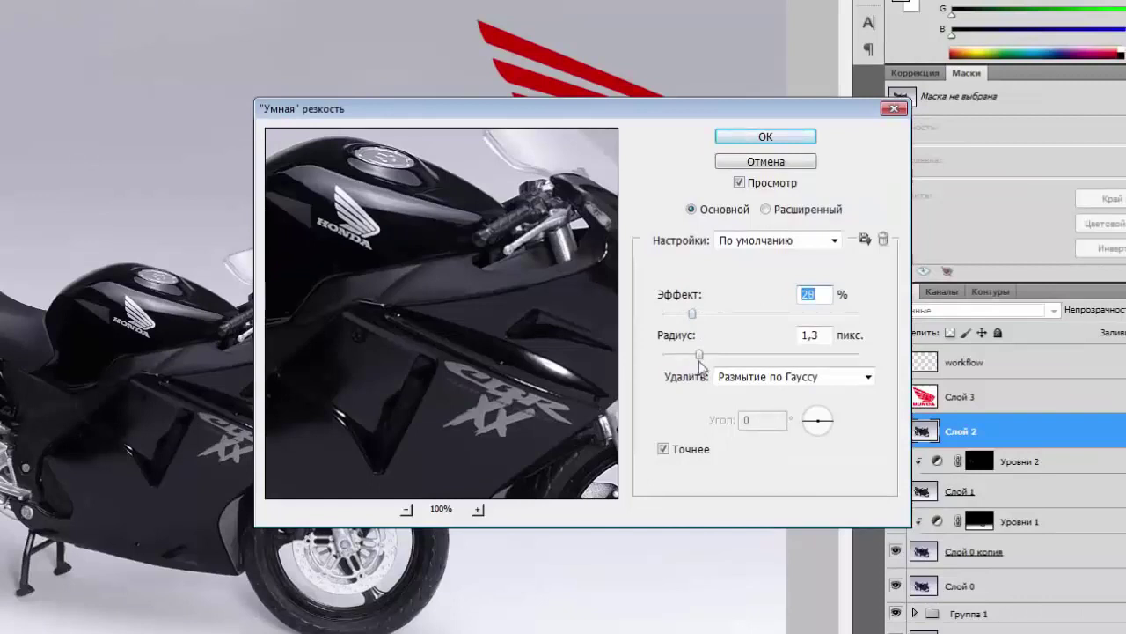
pyautogui.moveTo(699, 355); pyautogui.dragTo(695, 355)
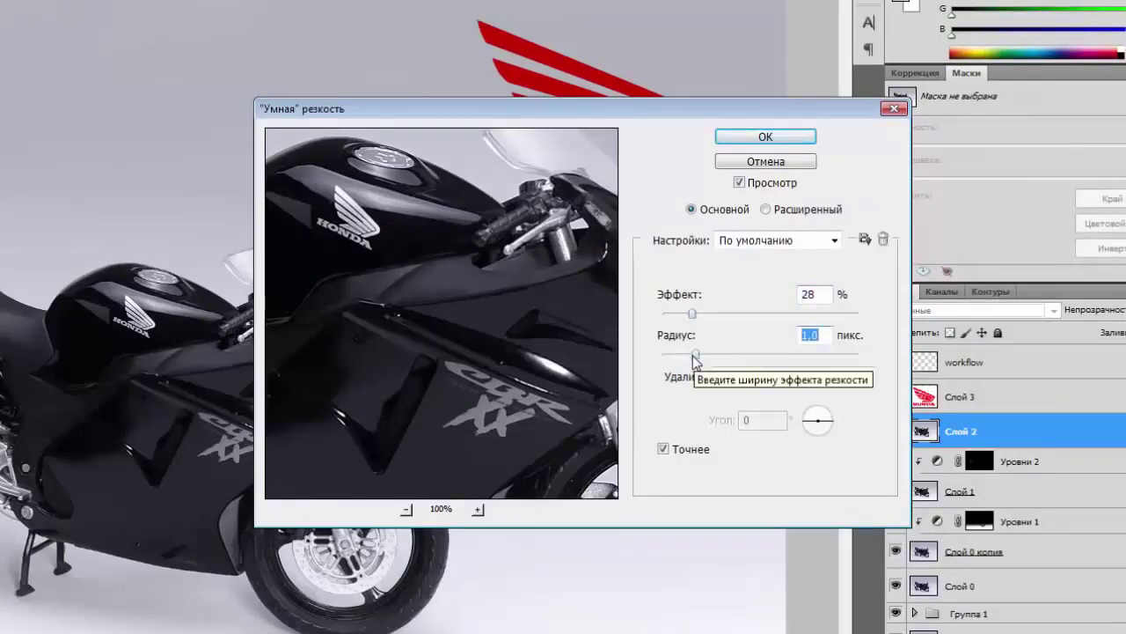
pyautogui.click(767, 139)
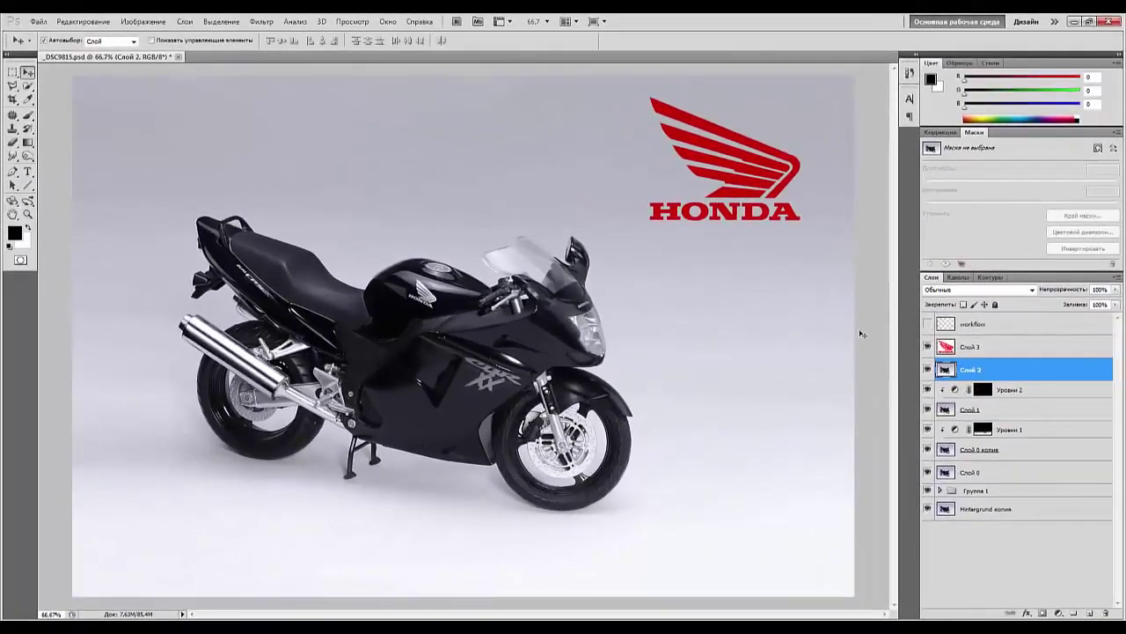
# Compare the retouched photo with the original by showing only the Hintergrund копия layer, and restore the other layers' visibility.
pyautogui.hotkey('ctrl', '-')
pyautogui.hotkey('ctrl', '-')
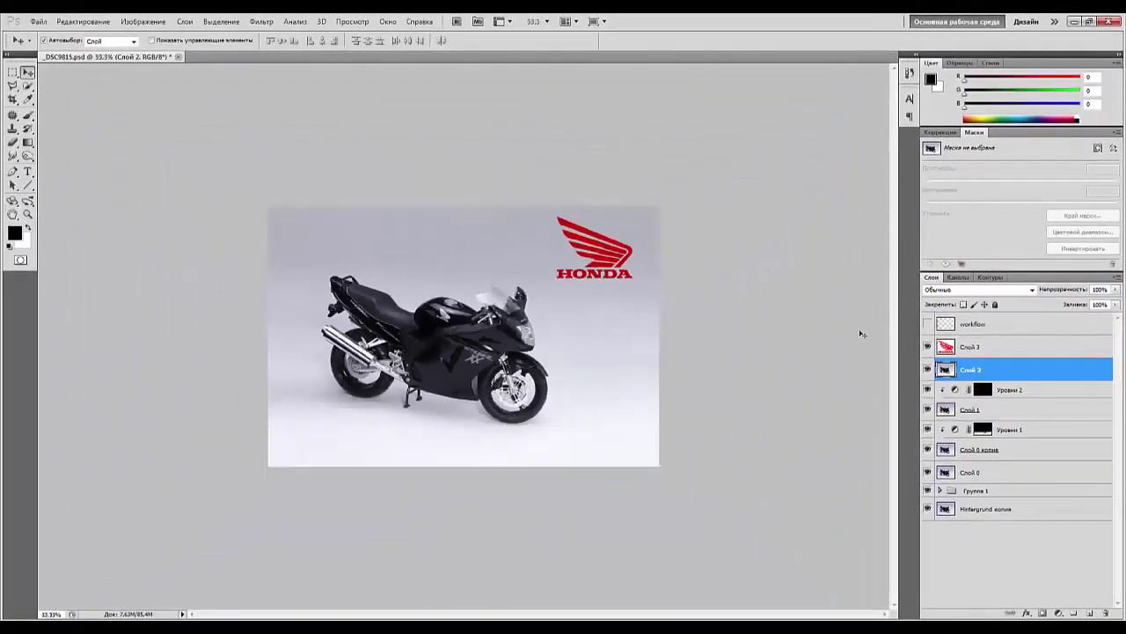
pyautogui.keyDown('alt'); pyautogui.click(928, 509); pyautogui.keyUp('alt')
pyautogui.hotkey('ctrl', '+')
pyautogui.hotkey('ctrl', '+')
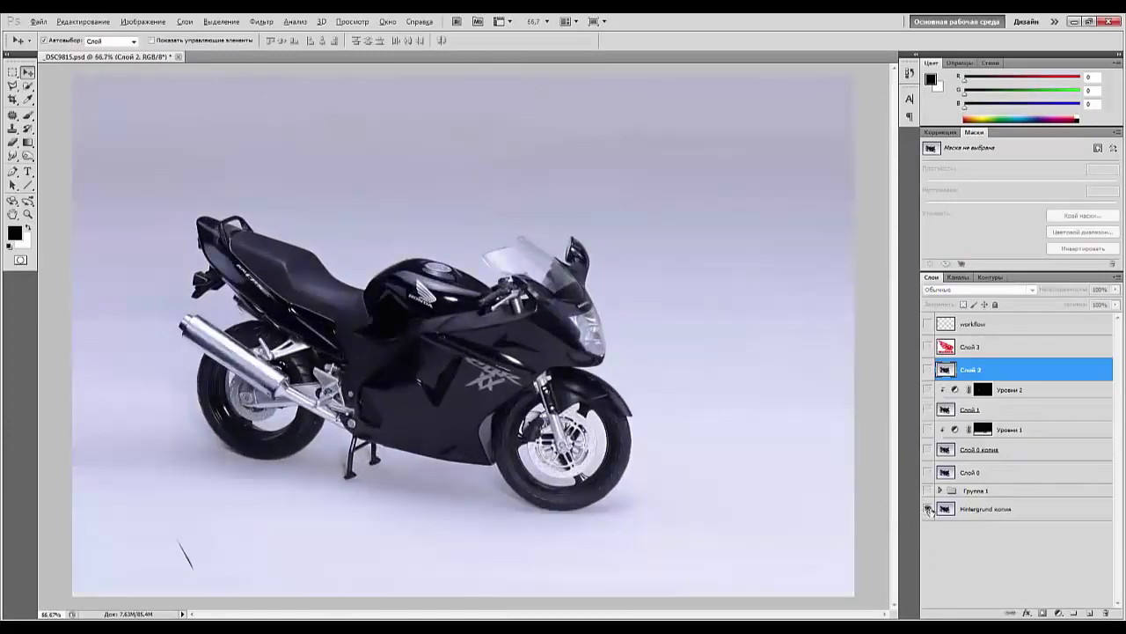
pyautogui.press('alt')
pyautogui.keyDown('alt'); pyautogui.click(928, 509); pyautogui.keyUp('alt')
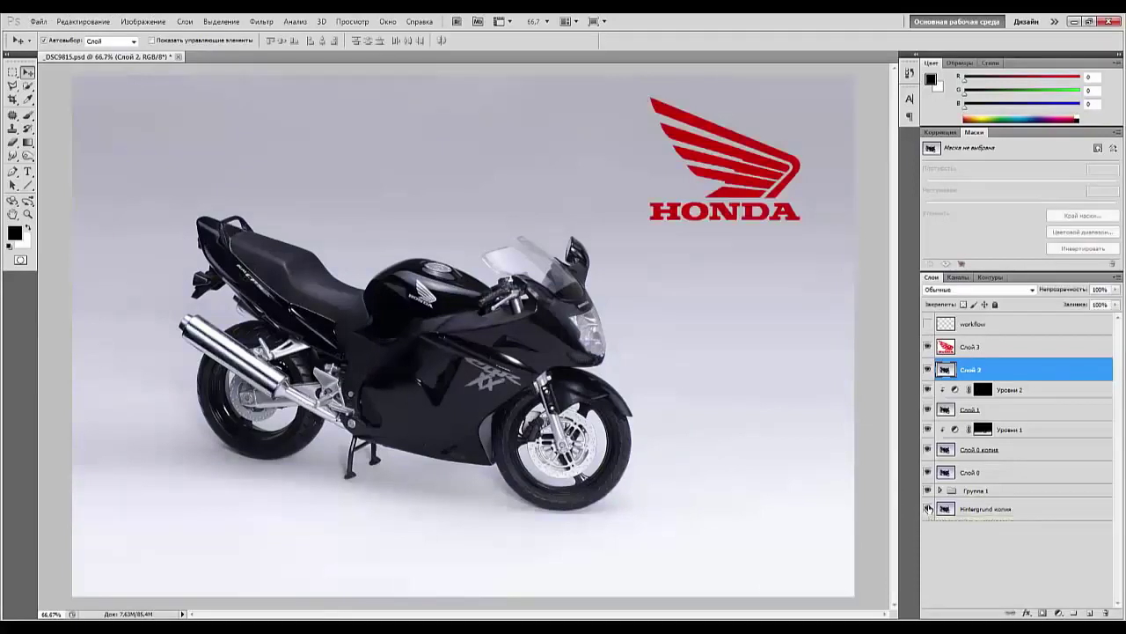
pyautogui.hotkey('ctrl', '-')
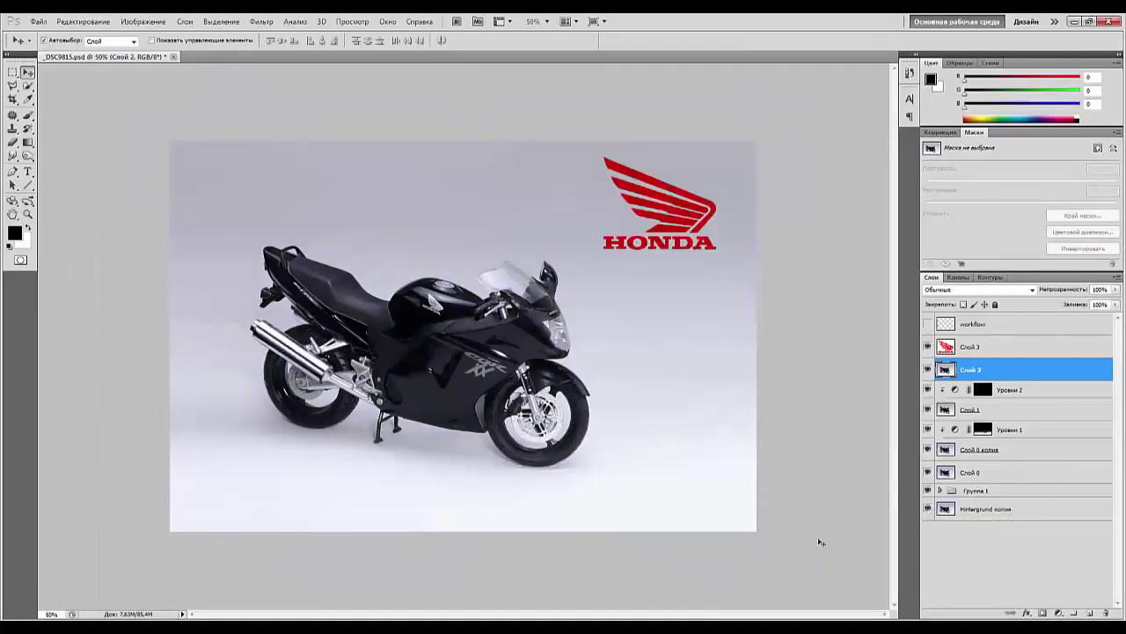